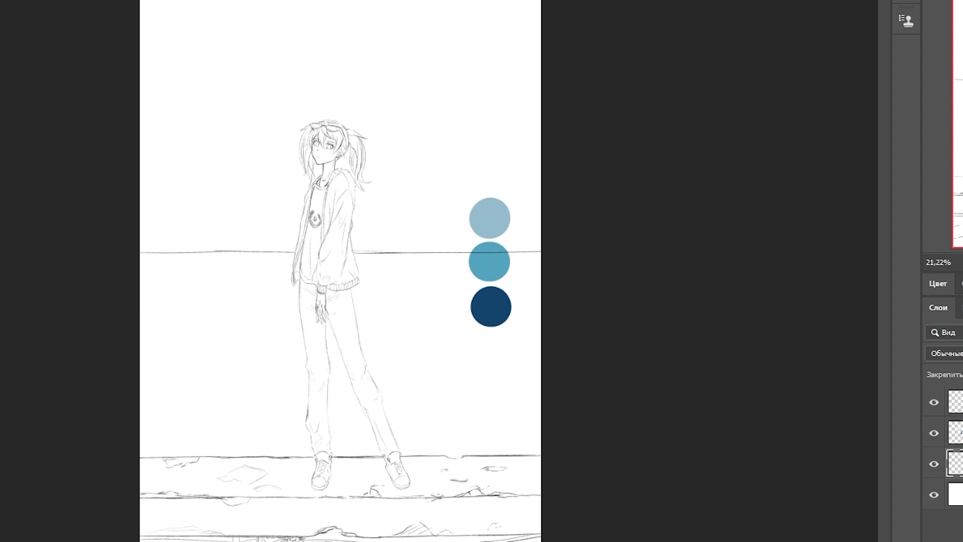
Cover the whole background with the dark blue swatch colour and hide the colour swatches layer
scroll(341, 201, up, 2)
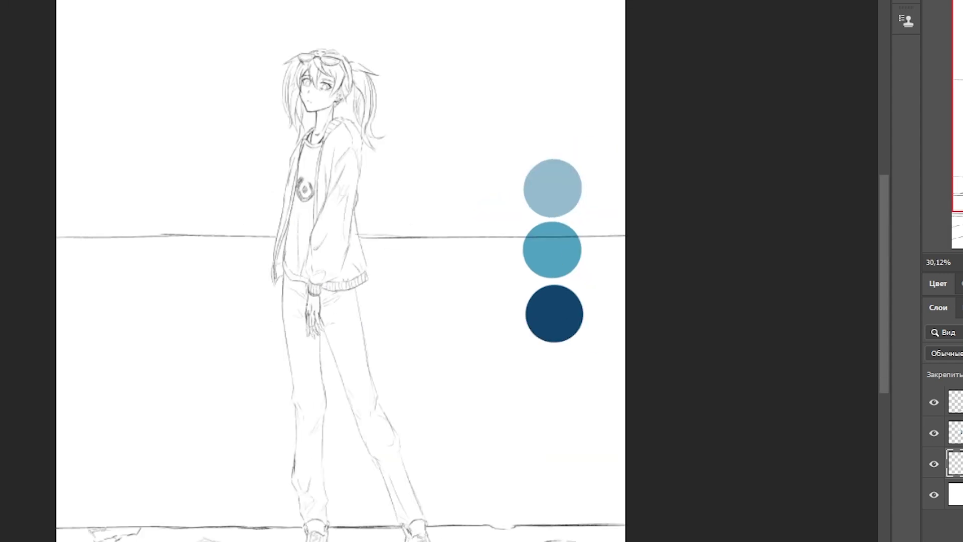
scroll(341, 201, down, 2)
mouse_move(403, 105)
mouse_down()
mouse_move(522, 295)
mouse_move(452, 151)
mouse_move(355, 534)
mouse_move(563, 230)
mouse_up()
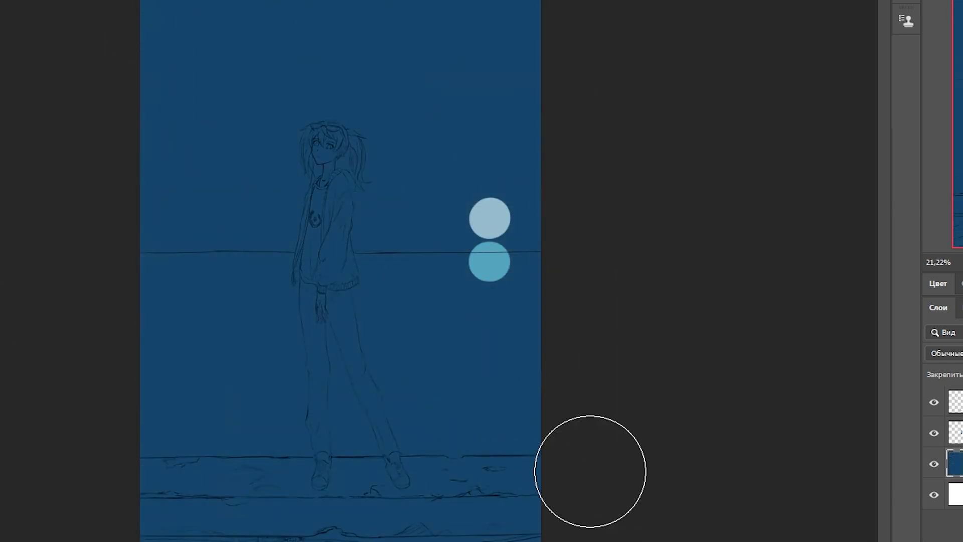
click(934, 433)
Place the night city photo across the middle of the canvas and erase its dark sky above the horizon
drag(853, 351, 597, 428)
drag(664, 471, 746, 491)
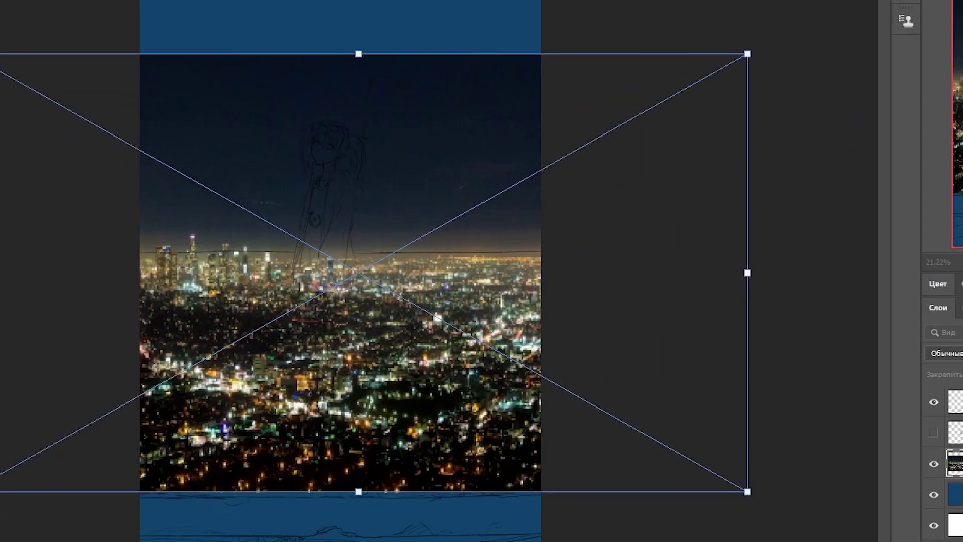
key(Return)
mouse_move(201, 90)
mouse_down()
mouse_move(423, 165)
mouse_move(107, 232)
mouse_up()
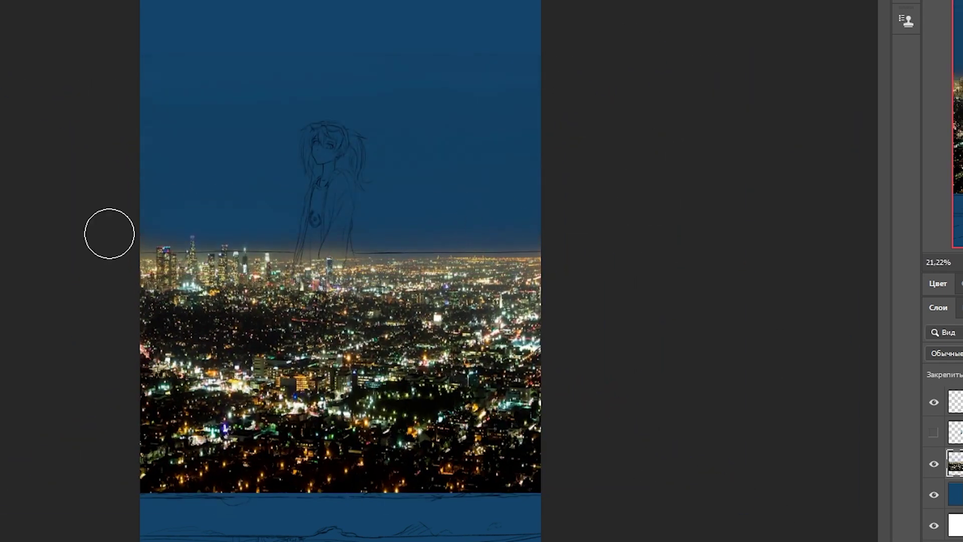
Shift the city photo slightly upward and set its blend mode to Lighten (Замена светлым)
key(ctrl+t)
key(Return)
key(Down)
key(Down)
key(Down)
key(Down)
key(Down)
key(Down)
key(Down)
key(Down)
key(Down)
key(Down)
key(Down)
key(Down)
key(Down)
key(Down)
key(Down)
key(Down)
key(Down)
key(Down)
key(Down)
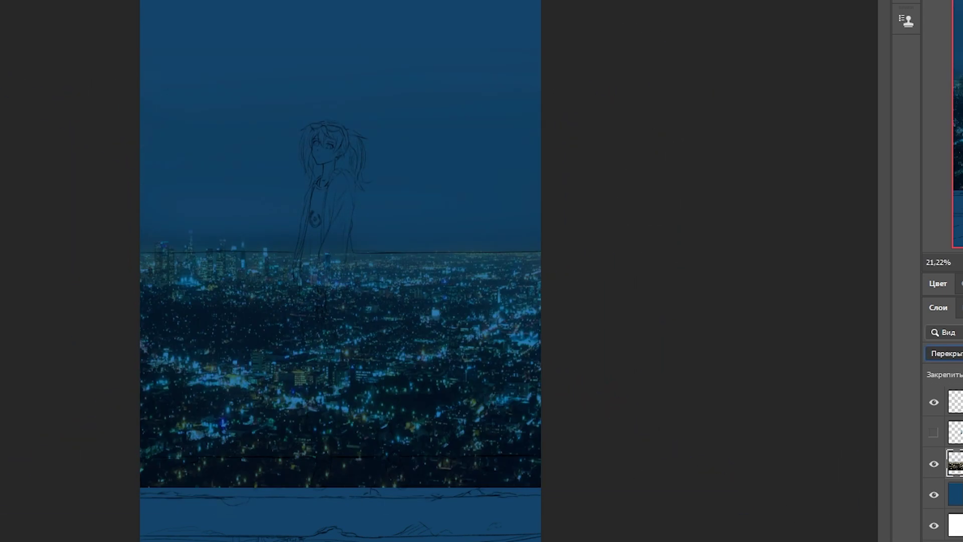
key(Up)
key(Up)
key(Up)
key(Up)
key(Up)
key(Up)
key(Up)
key(Up)
key(Up)
key(Up)
key(Up)
key(Up)
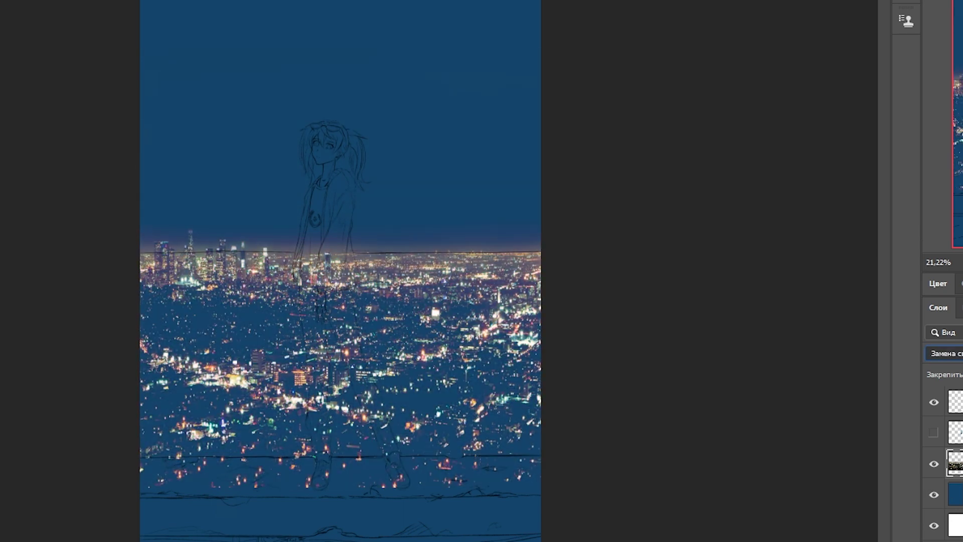
Compare the city photo's Lighten blend mode with the adjacent mode, both without and with the line sketch shown
click(934, 402)
key(Up)
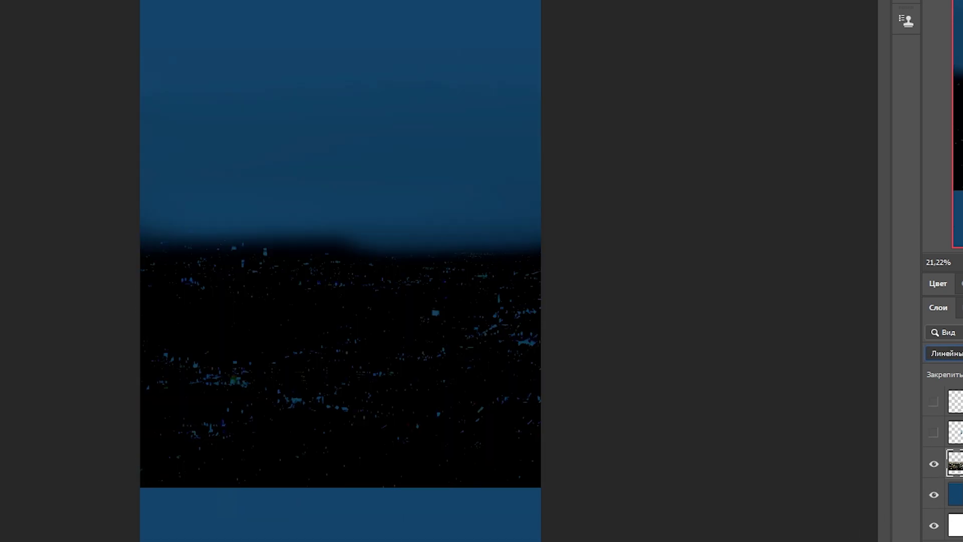
key(Down)
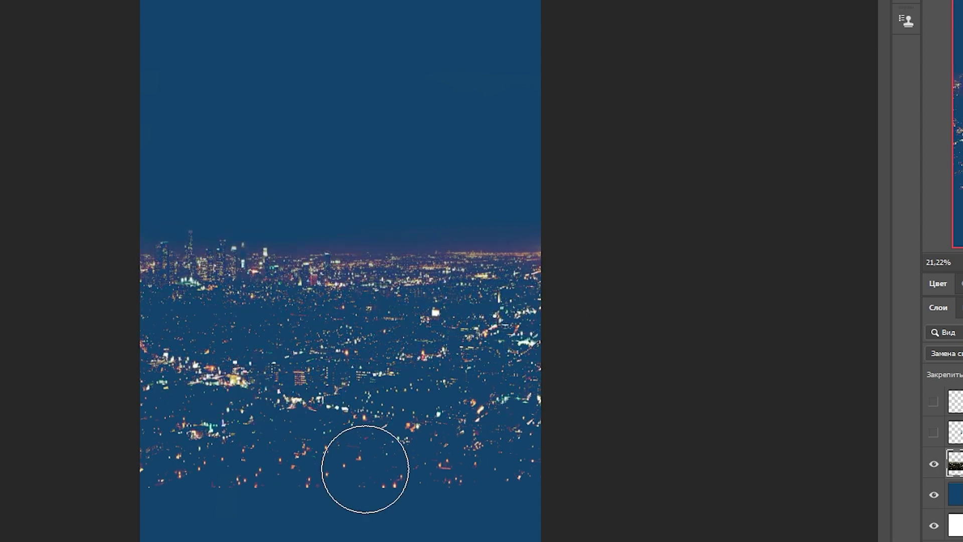
key(Up)
key(Down)
click(934, 402)
key(Up)
key(Down)
Add a new layer in Multiply mode and paint light blue over the city below the horizon
key(ctrl+shift+alt+n)
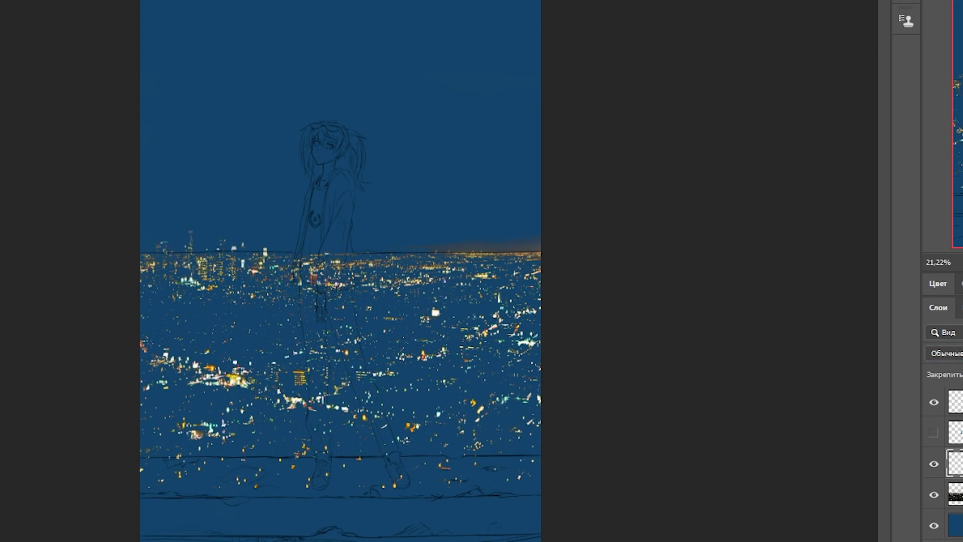
drag(397, 359, 490, 366)
key(shift+alt+m)
drag(211, 352, 376, 419)
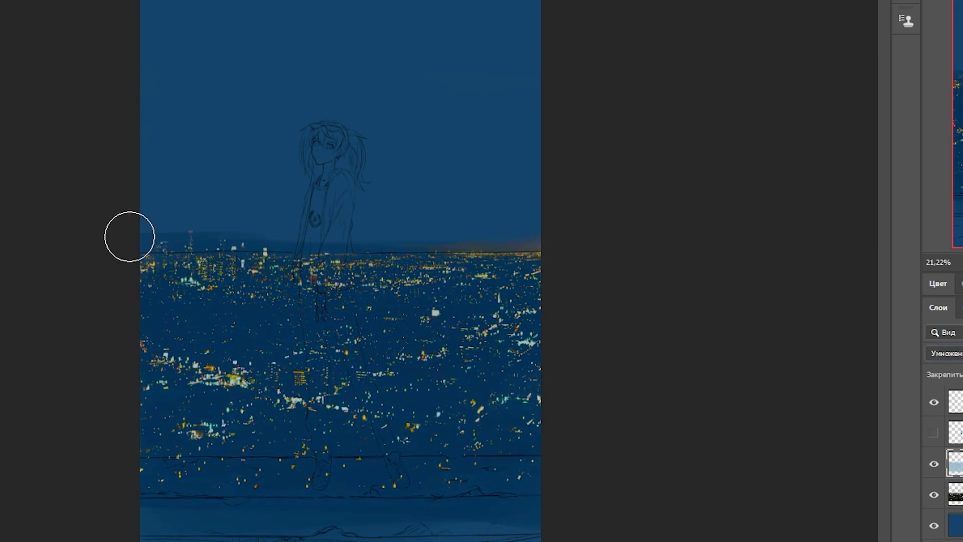
Shade the sky from deep blue at the top to lighter blue at the horizon and scatter small stars across it
key(alt+bracketleft)
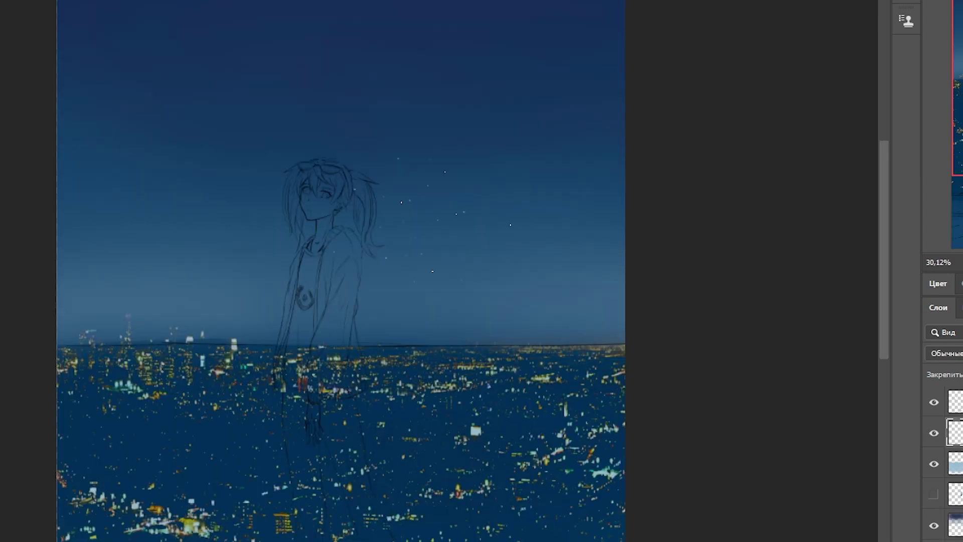
scroll(341, 271, up, 2)
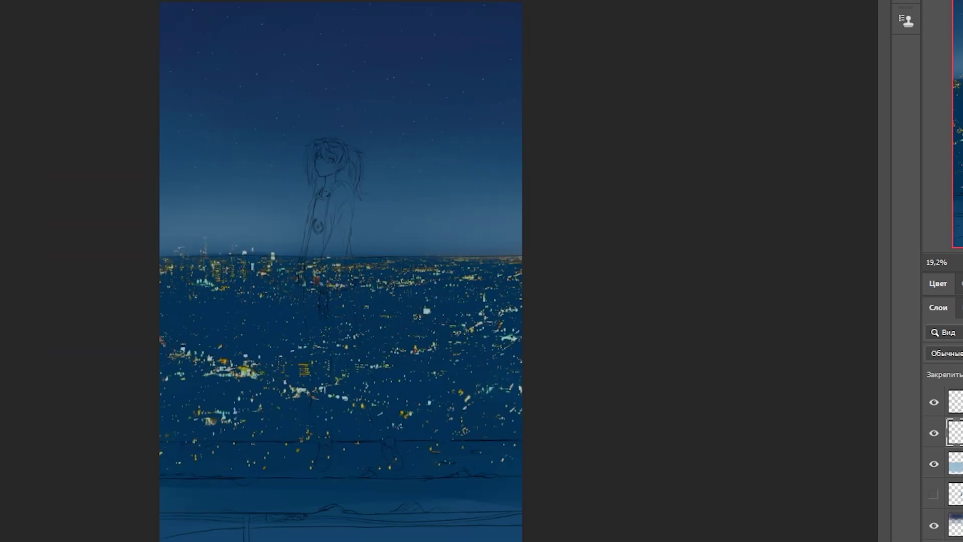
Erase the sketch's dark horizon line along the edge of the city
key(alt+bracketleft)
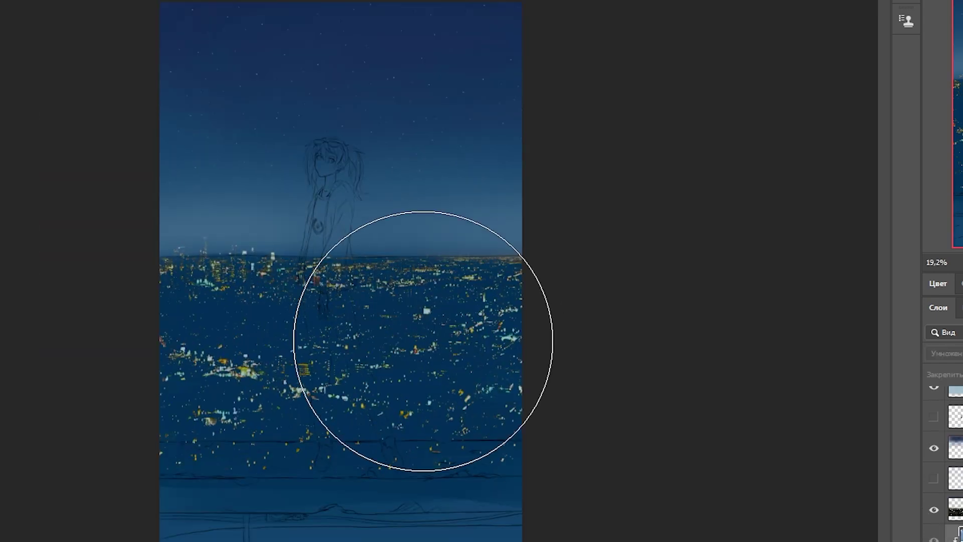
key(alt+bracketleft)
key(alt+bracketleft)
key(alt+bracketleft)
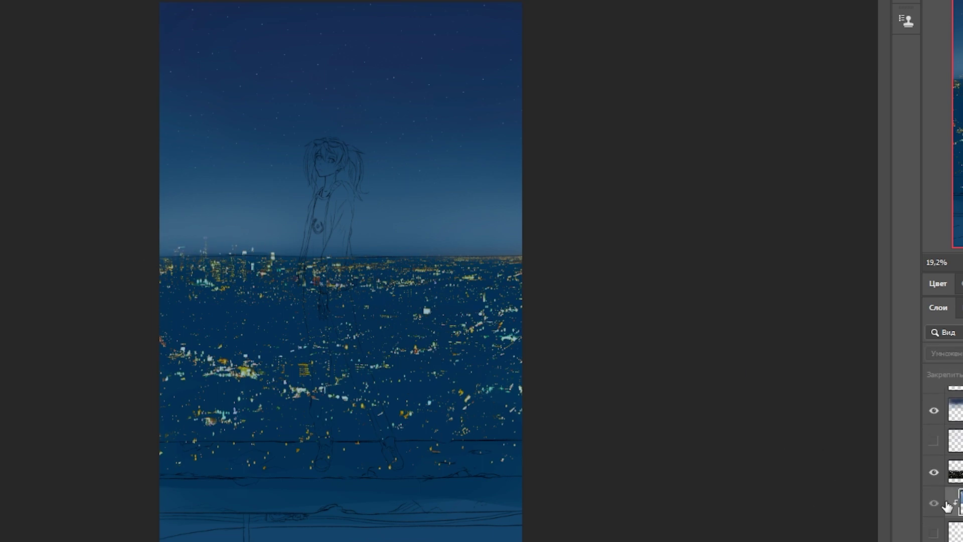
key(alt+bracketright)
scroll(341, 300, up, 1)
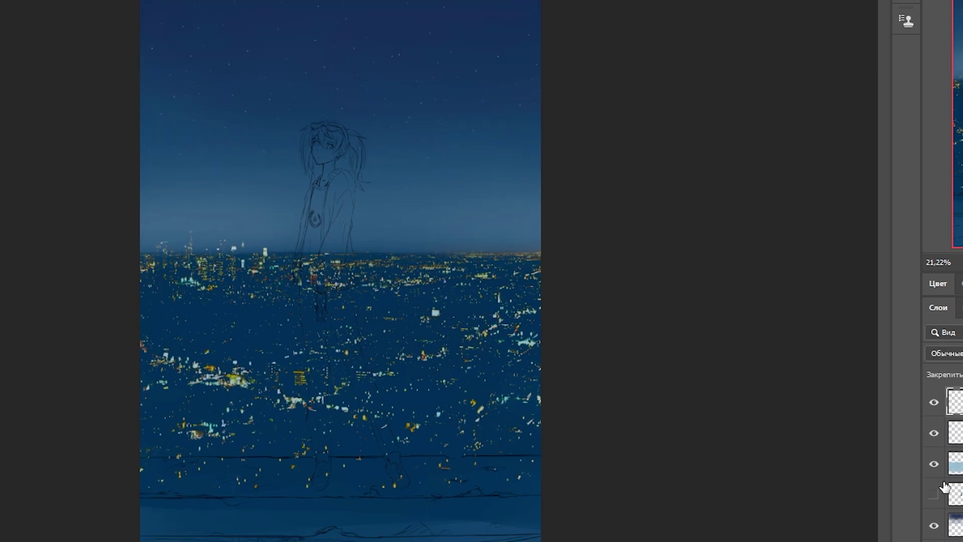
Darken the ground beneath the city lights with deep blue on a Multiply layer, extending into the foreground
key(alt+bracketleft)
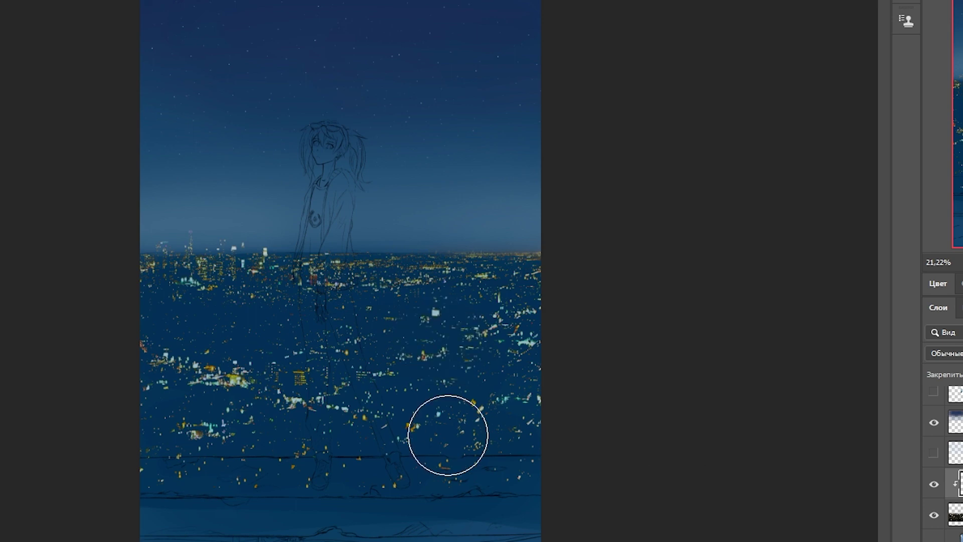
key(alt+bracketleft)
key(alt+bracketleft)
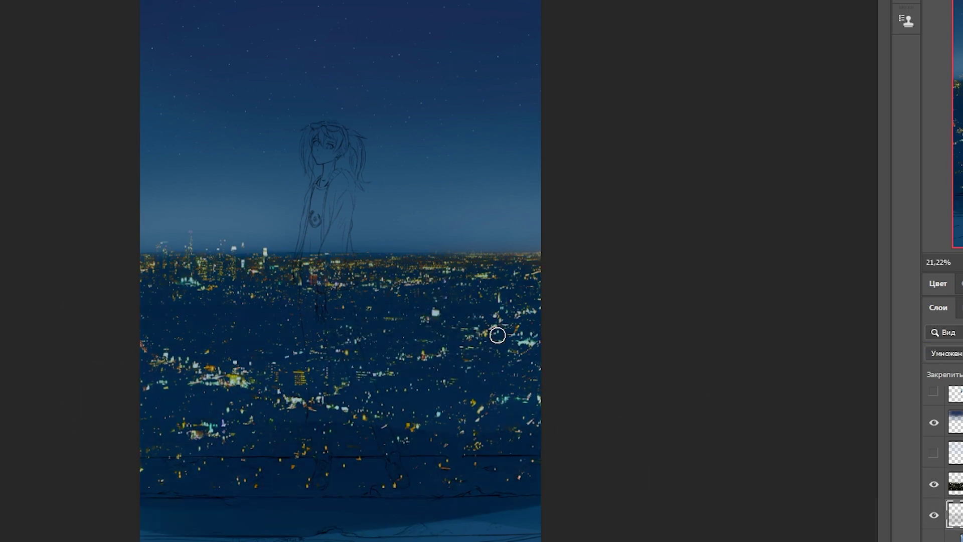
key(ctrl+minus)
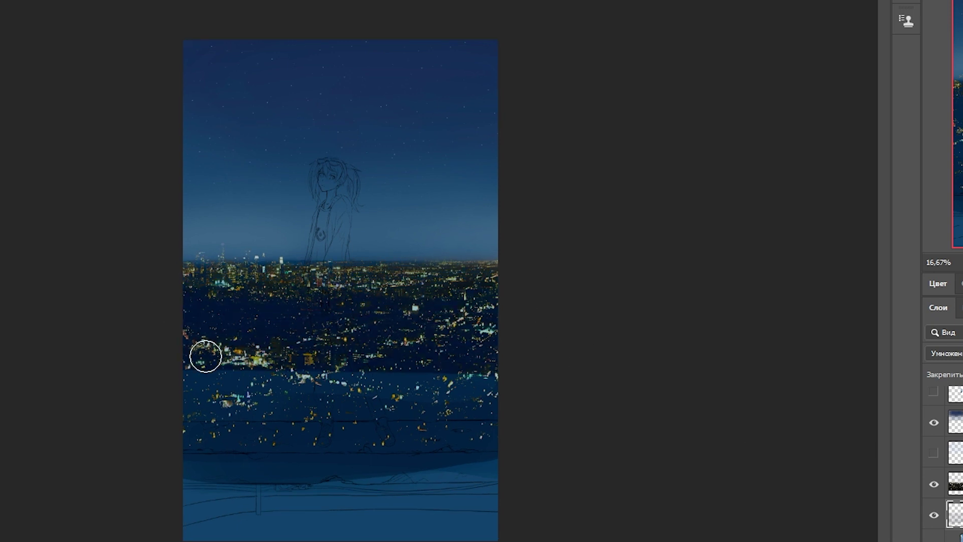
key(alt+bracketright)
key(ctrl+z)
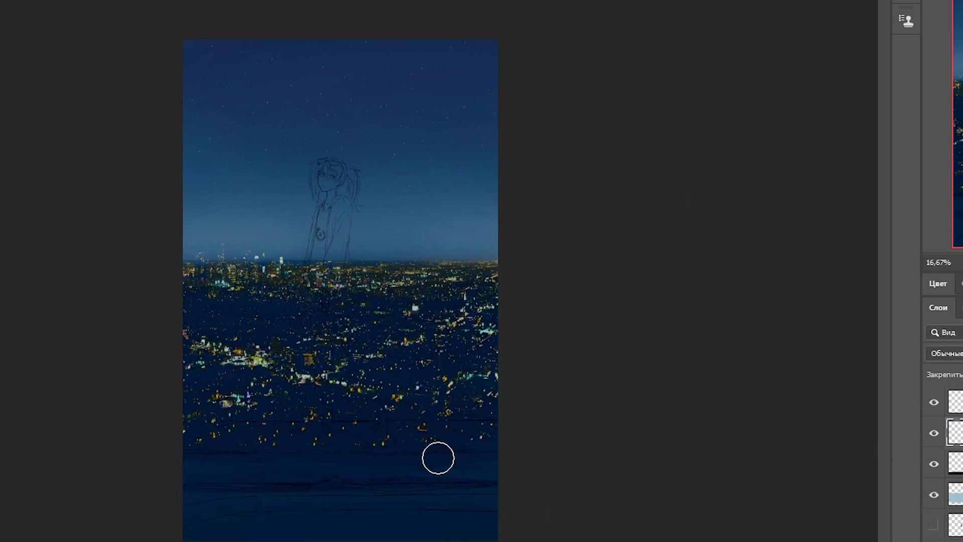
Create a new line-art layer above the faded character sketch and ink the central bangs and the face contour
alt+scroll(422, 250, up, 3)
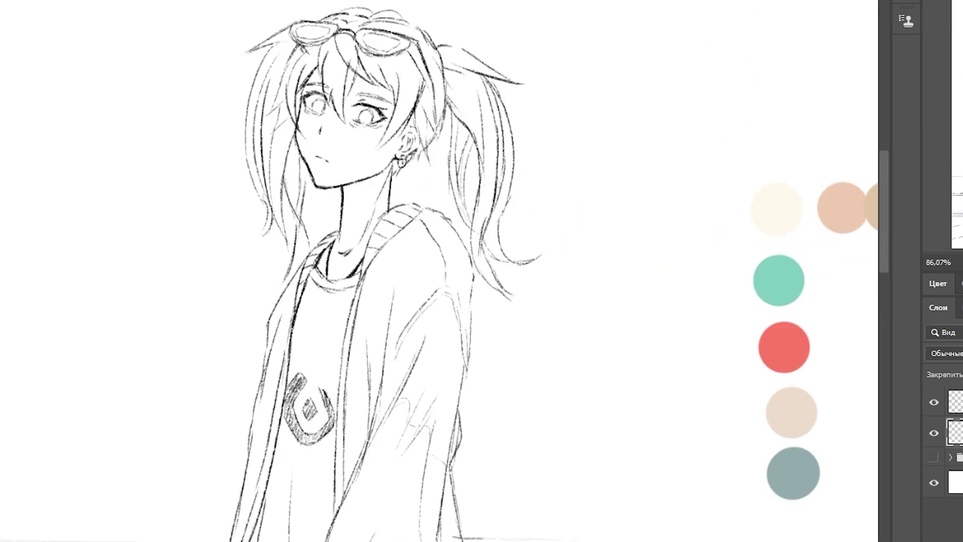
key(ctrl+shift+alt+n)
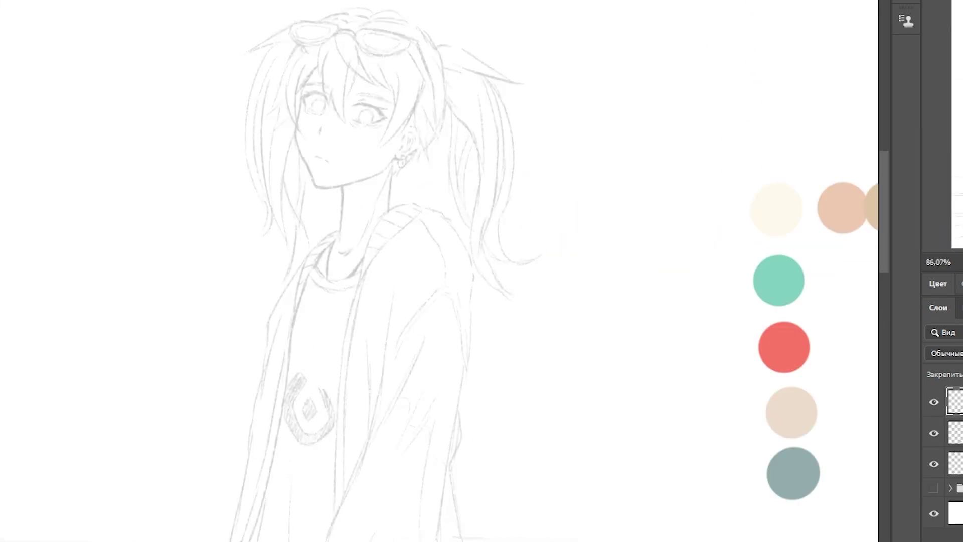
scroll(290, 144, up, 2)
drag(267, 41, 289, 133)
drag(284, 34, 287, 123)
drag(324, 1, 334, 89)
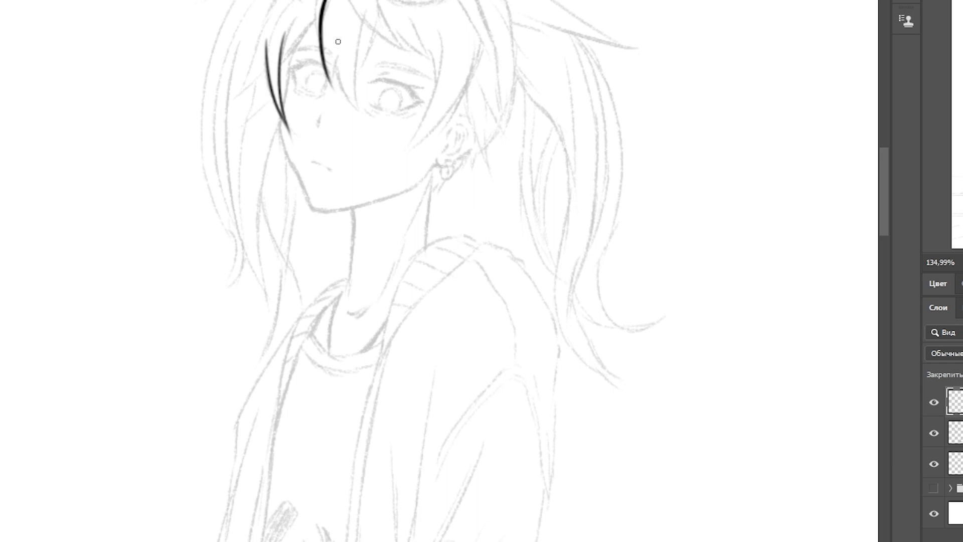
drag(337, 41, 365, 119)
drag(360, 23, 362, 108)
mouse_move(313, 20)
mouse_down()
mouse_move(284, 150)
mouse_move(321, 211)
mouse_move(431, 171)
mouse_up()
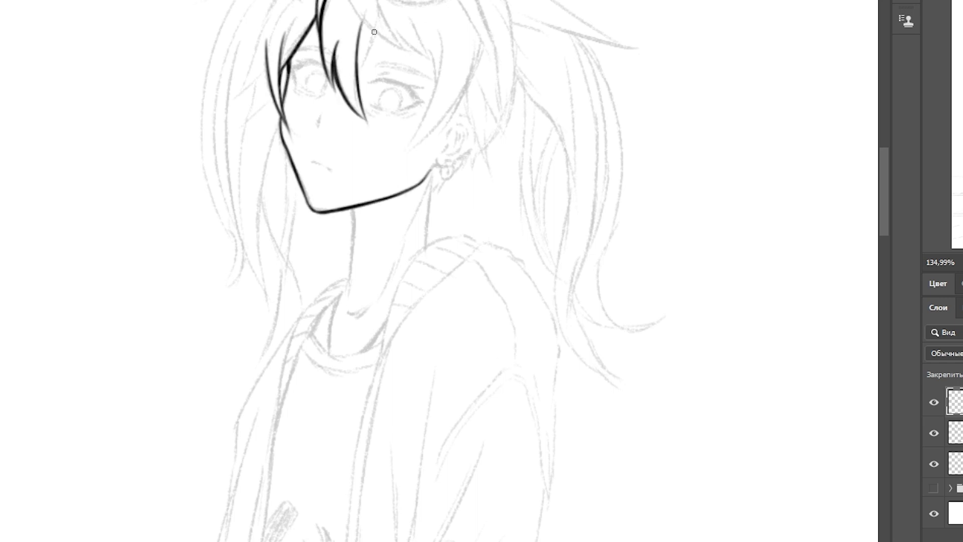
Ink the remaining bangs across the forehead and over the character's eye on the ear side
drag(374, 31, 358, 75)
drag(443, 32, 409, 147)
drag(483, 52, 408, 150)
drag(350, 1, 400, 47)
drag(379, 1, 409, 51)
drag(412, 20, 440, 72)
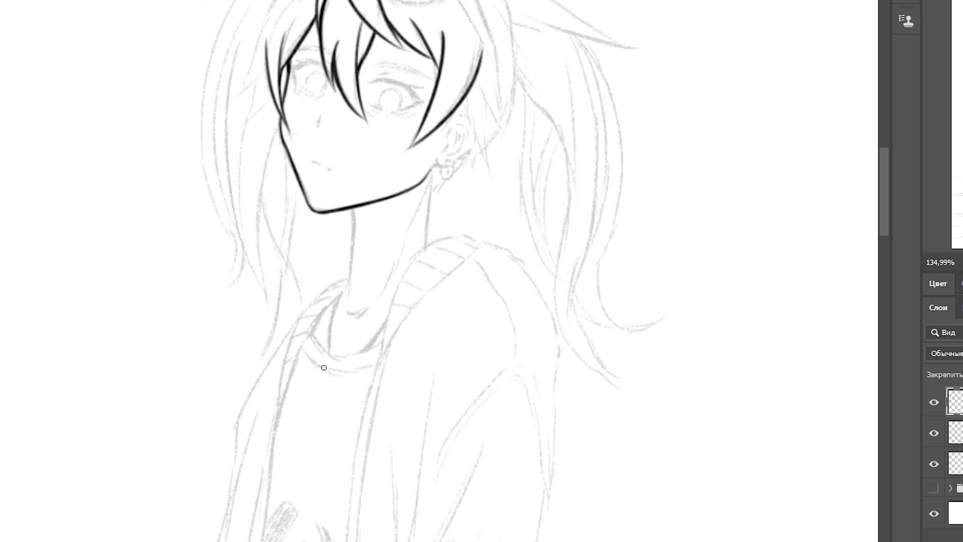
Ink the pointed hair locks framing both sides of the face and falling over the ear
drag(276, 1, 229, 112)
drag(466, 94, 495, 178)
mouse_move(486, 94)
mouse_down()
mouse_move(496, 178)
mouse_move(456, 120)
mouse_up()
drag(435, 66, 440, 86)
drag(382, 31, 361, 57)
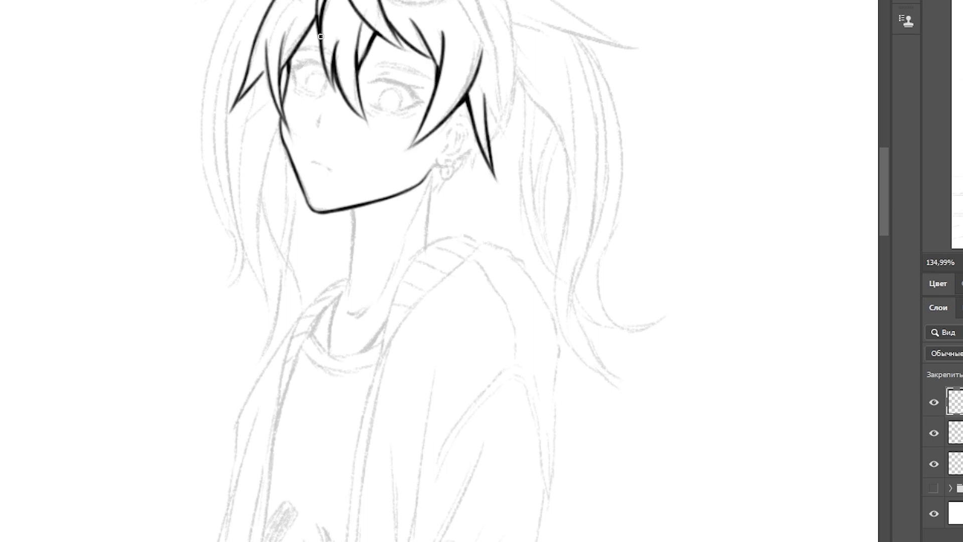
drag(479, 83, 502, 129)
drag(497, 48, 503, 142)
Ink both sides of the neck and the small nose mark
drag(354, 210, 349, 282)
drag(431, 182, 425, 242)
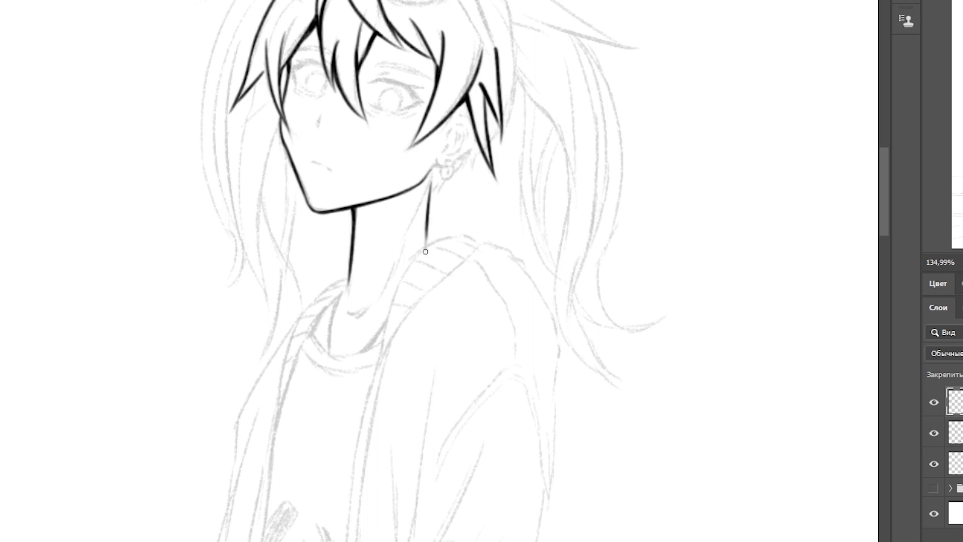
drag(318, 121, 316, 125)
drag(133, 349, 219, 387)
key(ctrl+z)
Ink the long flowing strands of the pigtail on the far side of the face, down to their tips
mouse_move(278, 132)
mouse_down()
mouse_move(256, 251)
mouse_move(269, 361)
mouse_up()
mouse_move(282, 69)
mouse_down()
mouse_move(213, 108)
mouse_move(264, 93)
mouse_move(228, 264)
mouse_move(245, 331)
mouse_up()
mouse_move(216, 159)
mouse_down()
mouse_move(241, 346)
mouse_move(206, 251)
mouse_up()
mouse_move(221, 241)
mouse_down()
mouse_move(204, 309)
mouse_move(221, 259)
mouse_up()
mouse_move(204, 190)
mouse_down()
mouse_move(217, 46)
mouse_move(211, 263)
mouse_up()
drag(240, 212, 280, 328)
mouse_move(271, 170)
mouse_down()
mouse_move(262, 263)
mouse_move(276, 278)
mouse_move(228, 417)
mouse_up()
drag(239, 98, 231, 166)
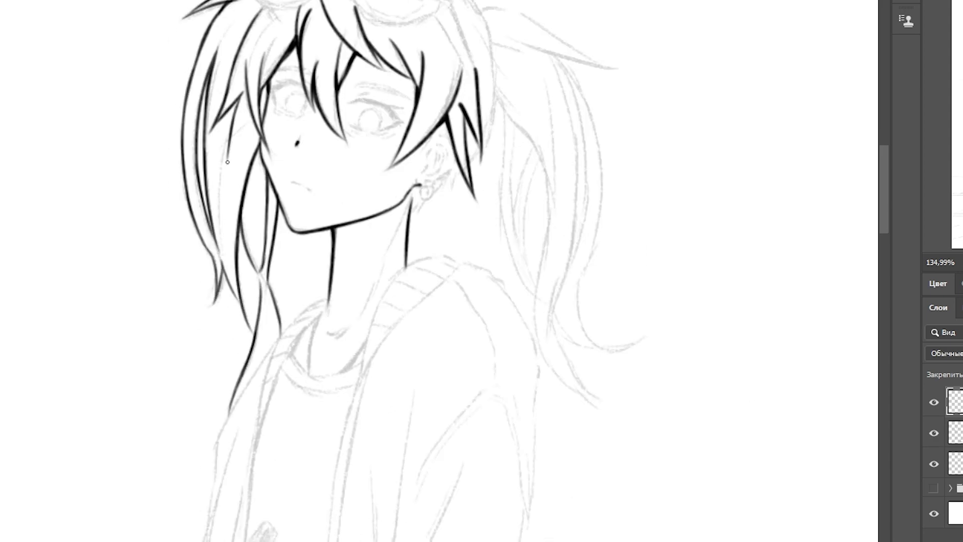
drag(253, 116, 228, 160)
Ink the back edge of the head hair, the ear and its earring
scroll(134, 424, down, 2)
scroll(106, 371, up, 2)
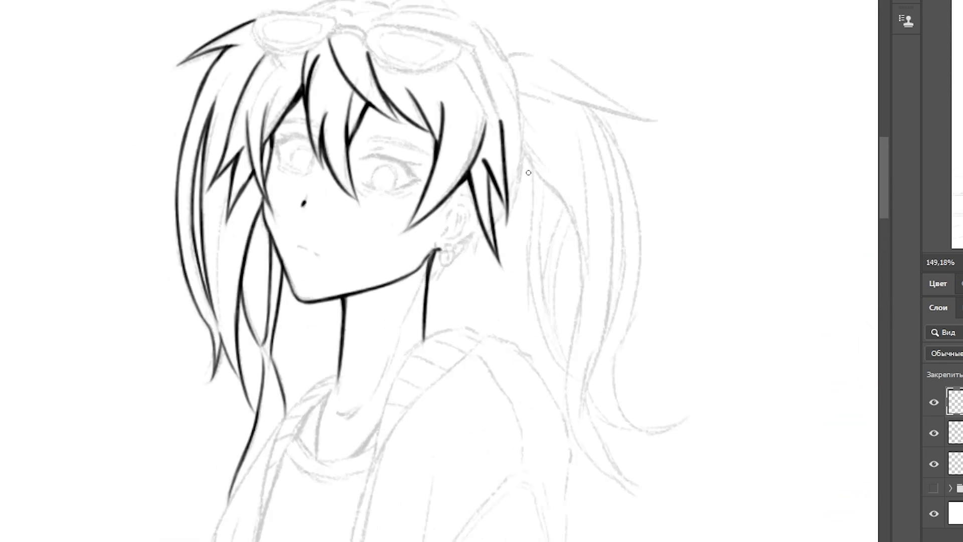
drag(523, 139, 511, 211)
drag(521, 150, 496, 226)
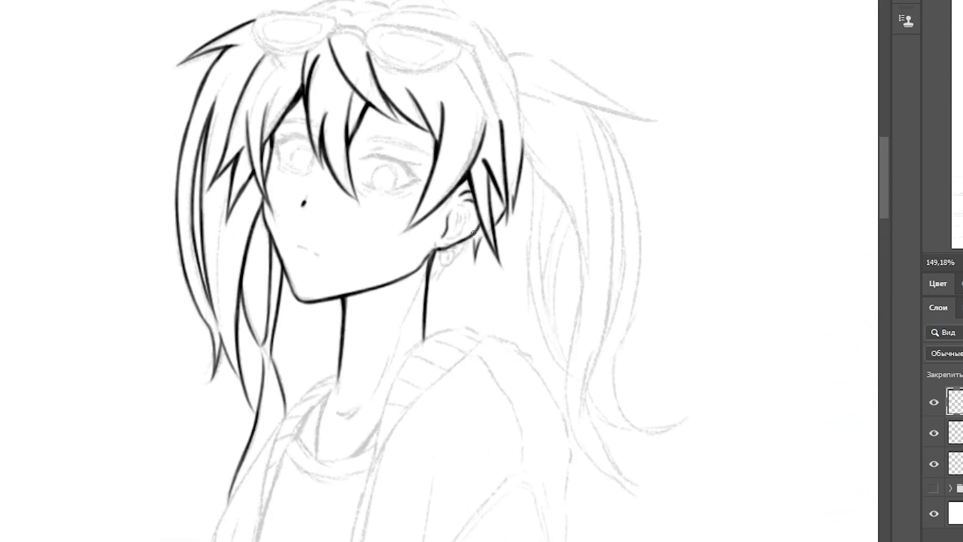
scroll(418, 296, up, 2)
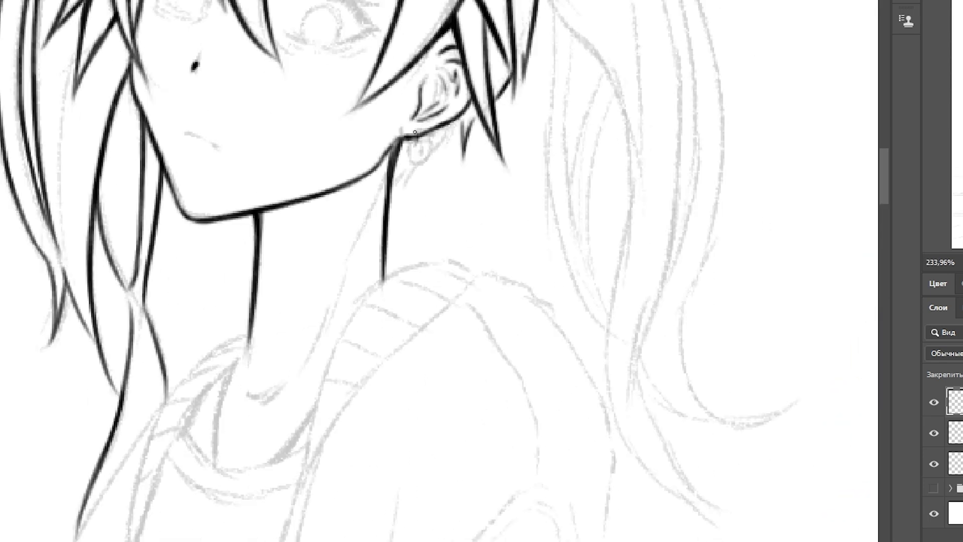
drag(421, 129, 417, 164)
scroll(423, 146, down, 3)
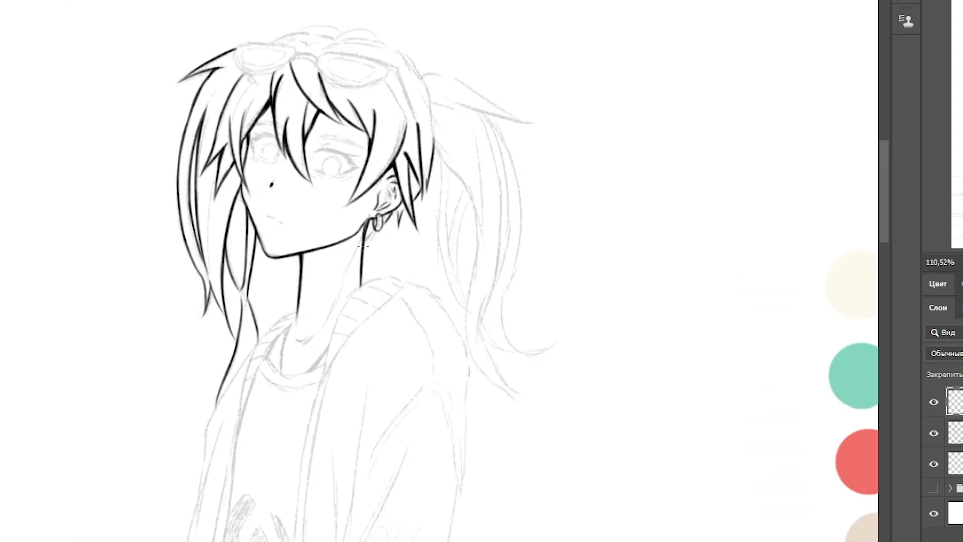
drag(364, 246, 381, 212)
Flip the canvas horizontally and ink the tuft and outer contour of the pigtail behind the ear
drag(441, 46, 448, 70)
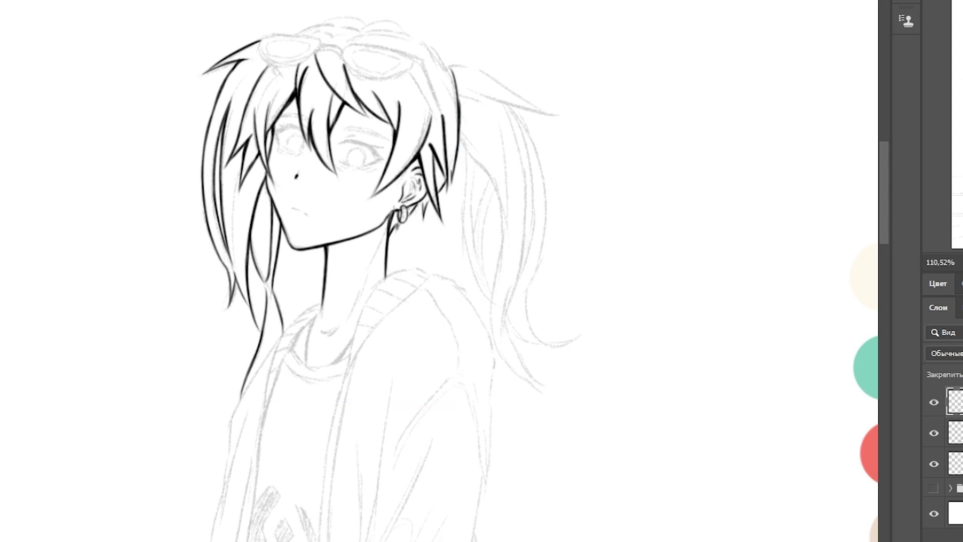
drag(560, 223, 553, 215)
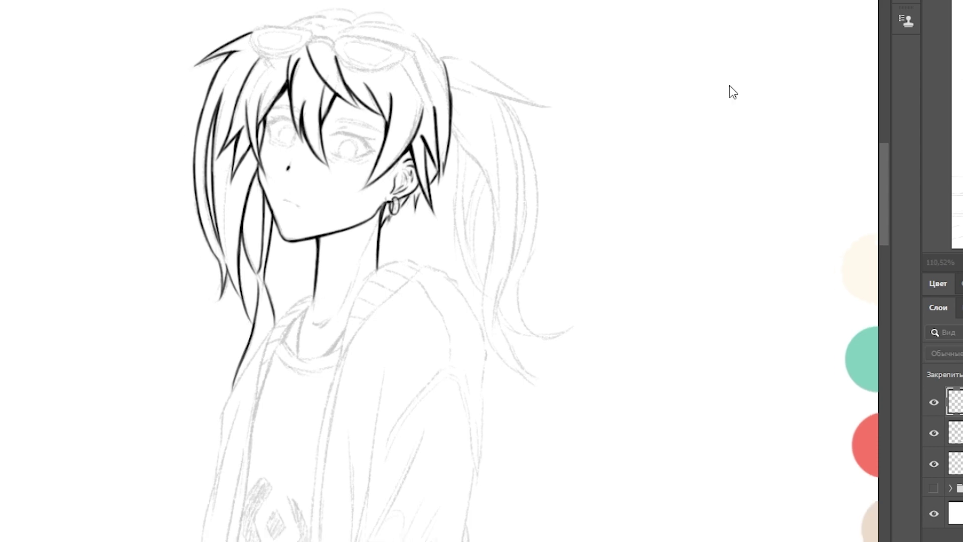
drag(441, 301, 476, 251)
key(ctrl+shift+h)
mouse_move(390, 43)
mouse_down()
mouse_move(281, 103)
mouse_move(358, 79)
mouse_move(324, 271)
mouse_move(339, 291)
mouse_up()
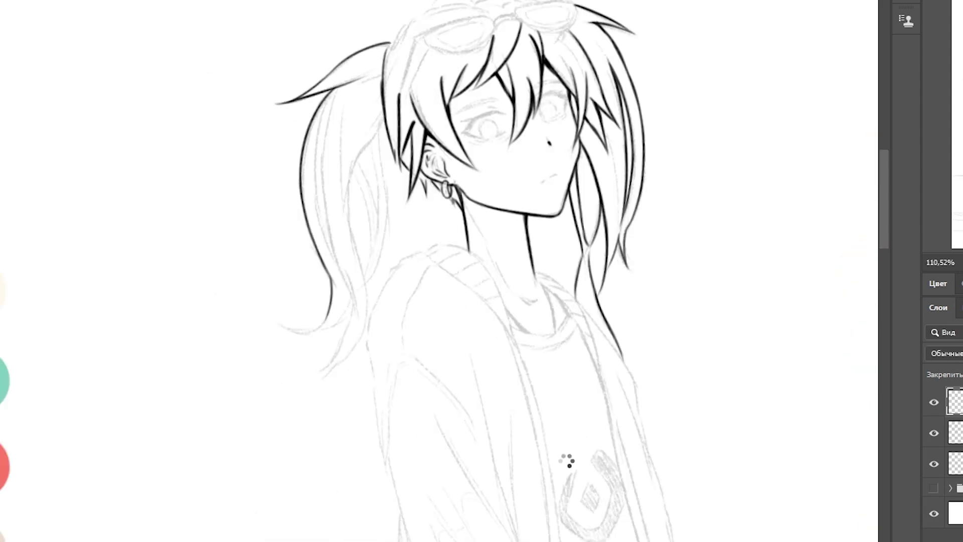
Ink two inner strands of the pigtail behind the ear, flipping the canvas horizontally before and after
key(ctrl+shift+h)
mouse_move(510, 74)
mouse_down()
mouse_move(546, 148)
mouse_move(545, 238)
mouse_up()
drag(517, 76, 547, 253)
key(ctrl+shift+h)
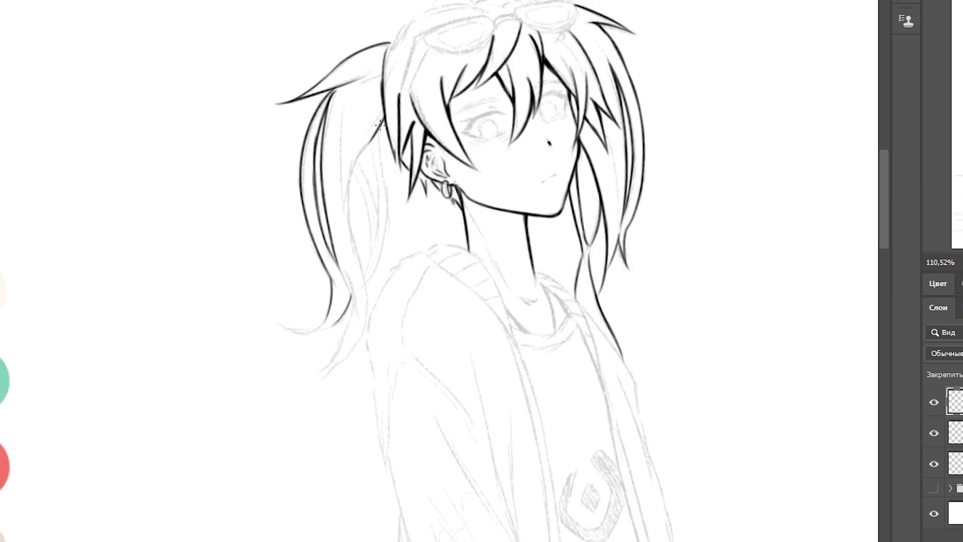
Ink the inner contour, remaining inner strands and curling tips of the pigtail behind the ear
mouse_move(379, 125)
mouse_down()
mouse_move(350, 396)
mouse_move(357, 303)
mouse_move(345, 277)
mouse_move(290, 402)
mouse_move(354, 351)
mouse_move(343, 347)
mouse_move(329, 381)
mouse_up()
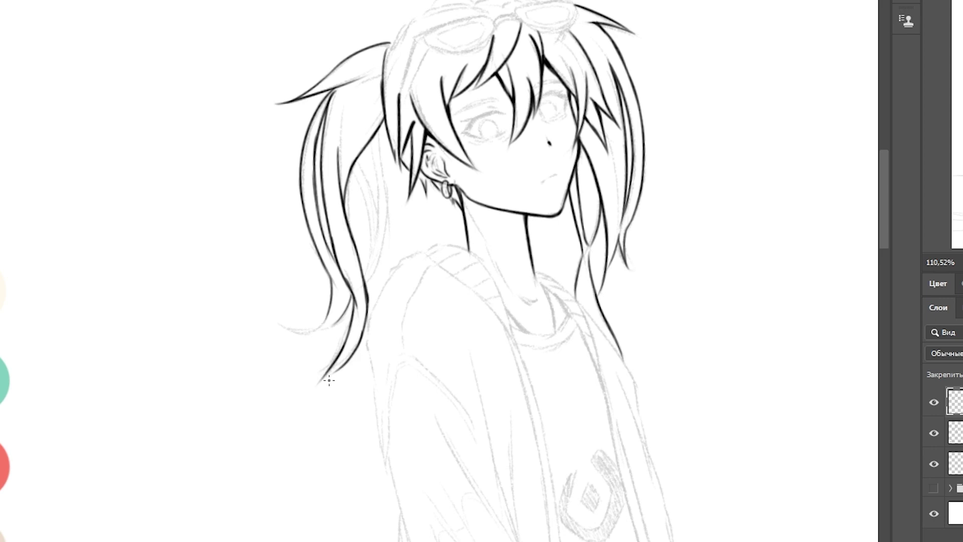
mouse_move(387, 131)
mouse_down()
mouse_move(374, 228)
mouse_move(353, 274)
mouse_up()
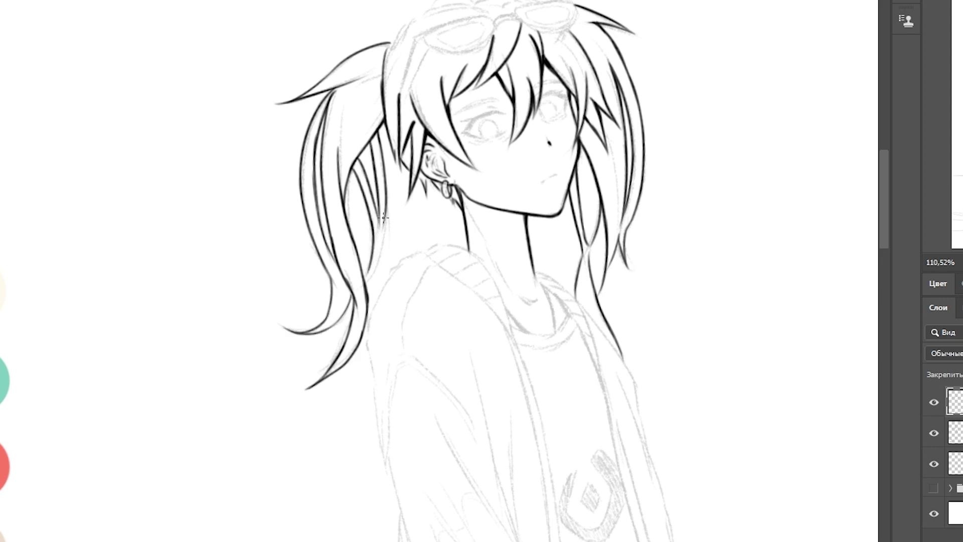
drag(384, 213, 364, 291)
Ink the crown contour of the head and the two small hair loops on top, flipping the canvas horizontally to check
key(ctrl+shift+h)
key(ctrl+1)
scroll(679, 281, down, 5)
scroll(680, 281, up, 5)
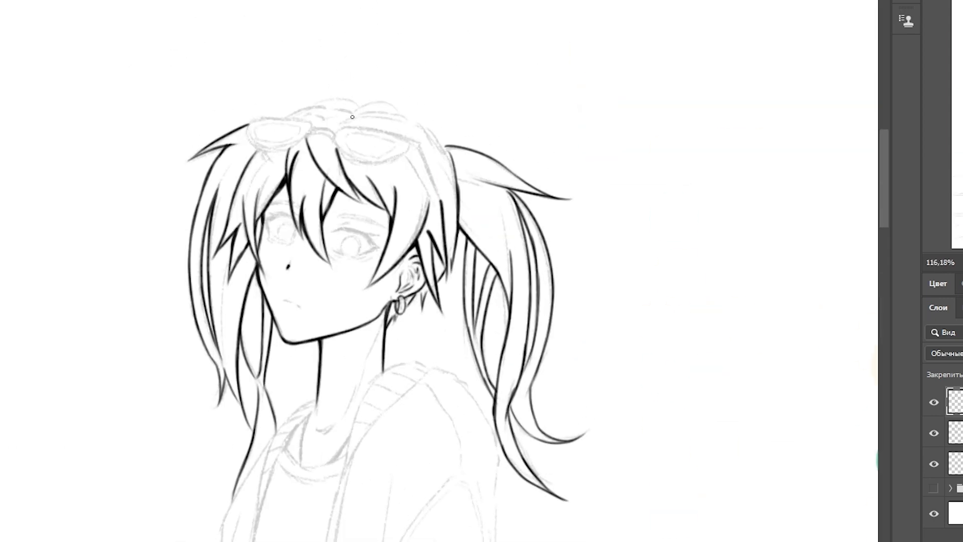
key(ctrl+shift+h)
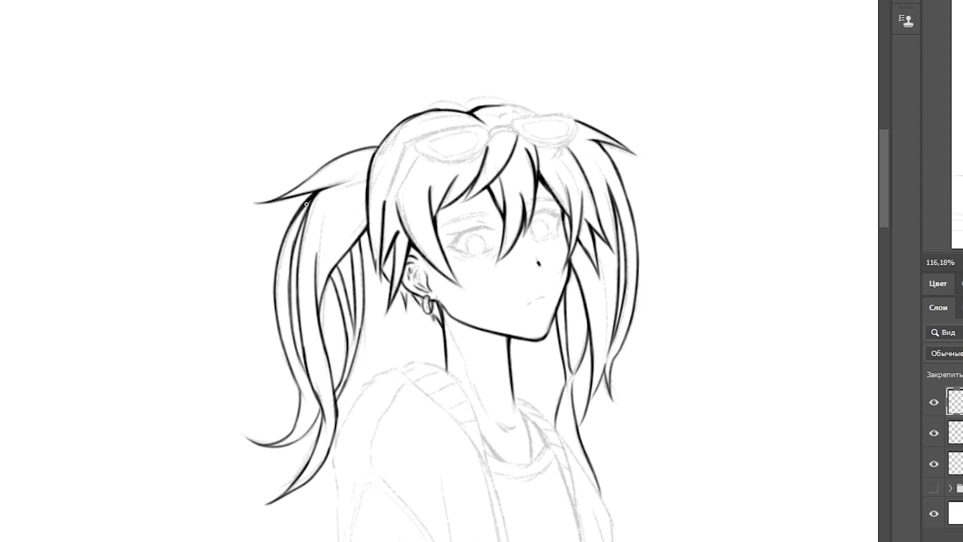
key(ctrl+shift+h)
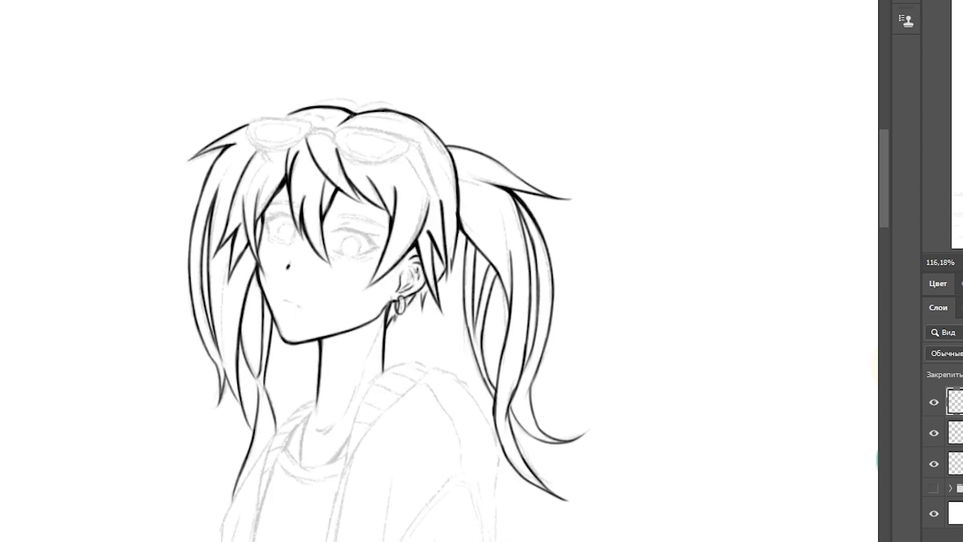
drag(318, 106, 356, 111)
drag(359, 110, 401, 108)
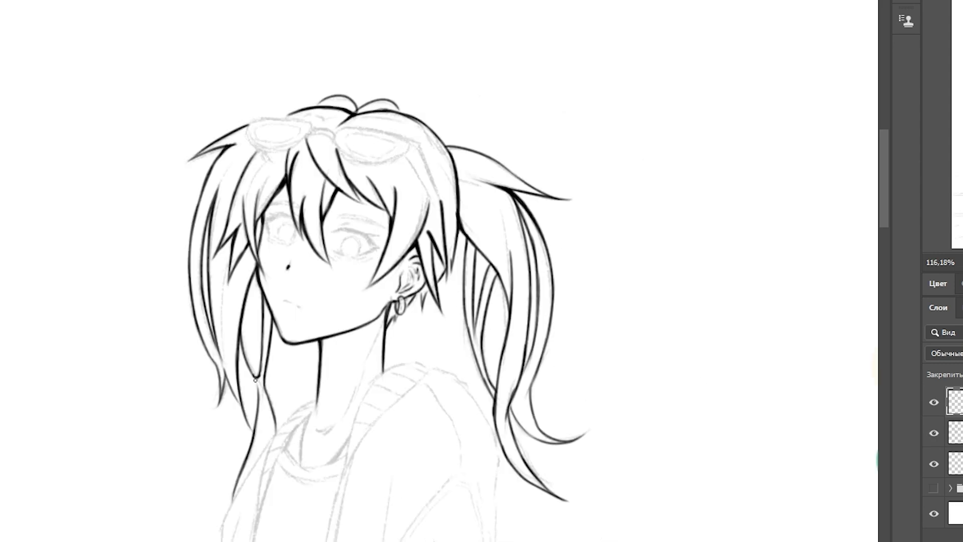
Ink the near eye's upper lash line, eyelid crease, lower lid and eyebrow, checking the face with the canvas flipped horizontally
scroll(234, 185, up, 4)
drag(378, 256, 427, 250)
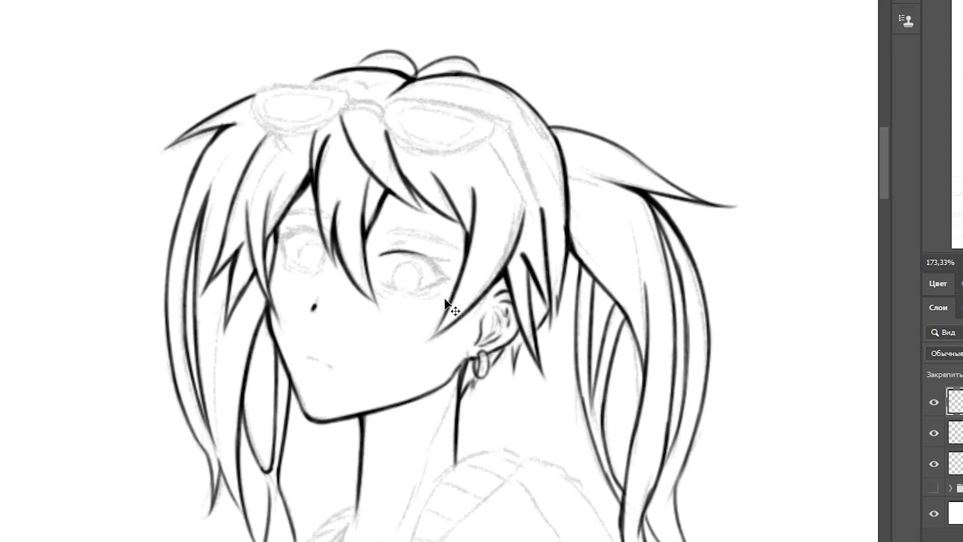
key(ctrl+shift+h)
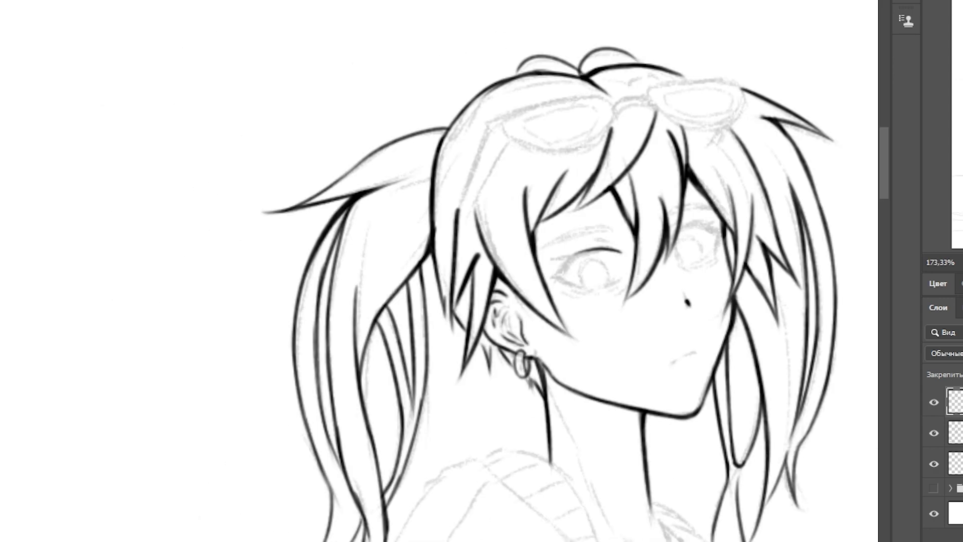
key(ctrl+shift+h)
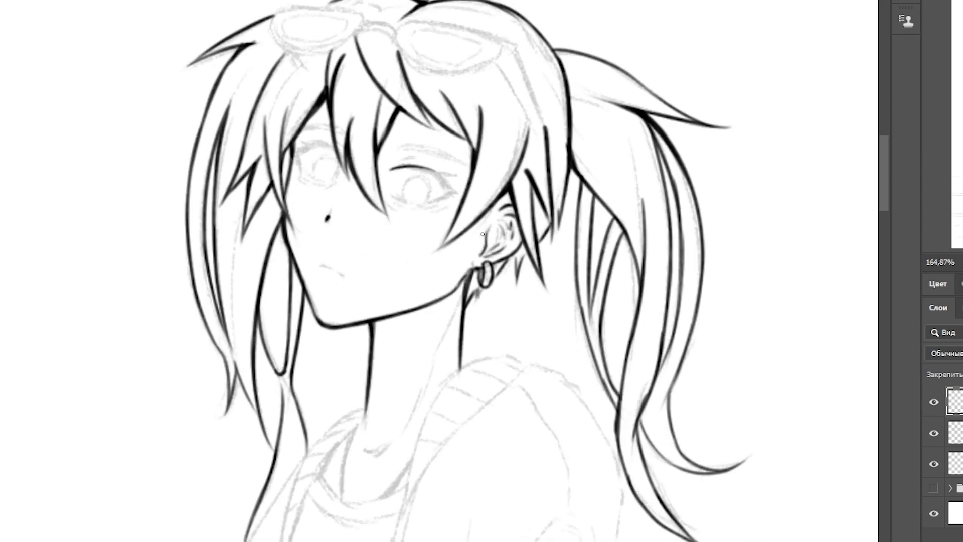
key(ctrl+shift+h)
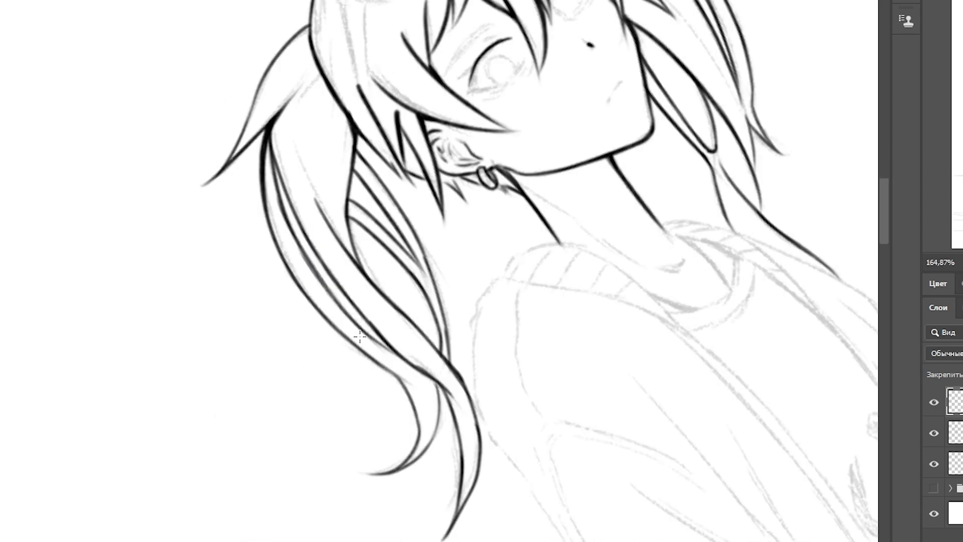
key(ctrl+shift+h)
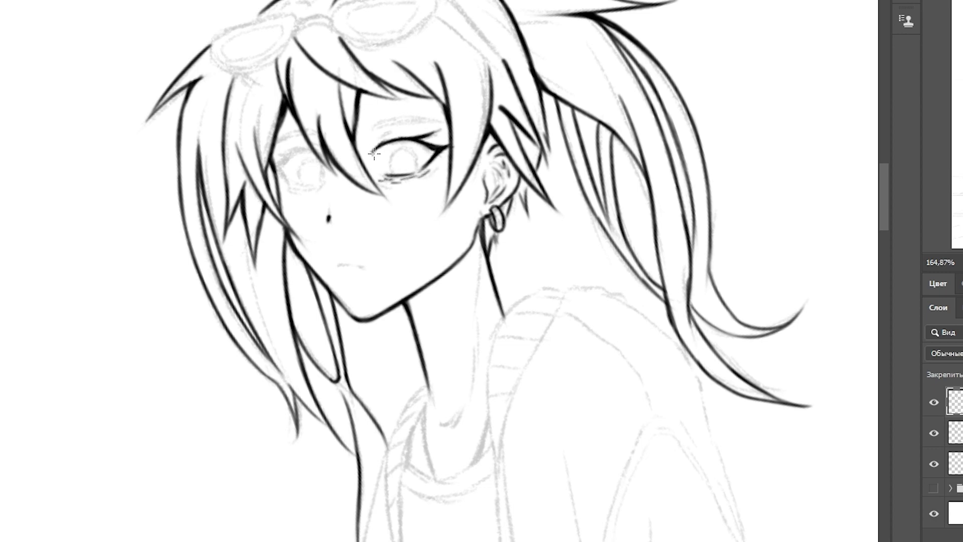
drag(375, 123, 442, 120)
key(ctrl+1)
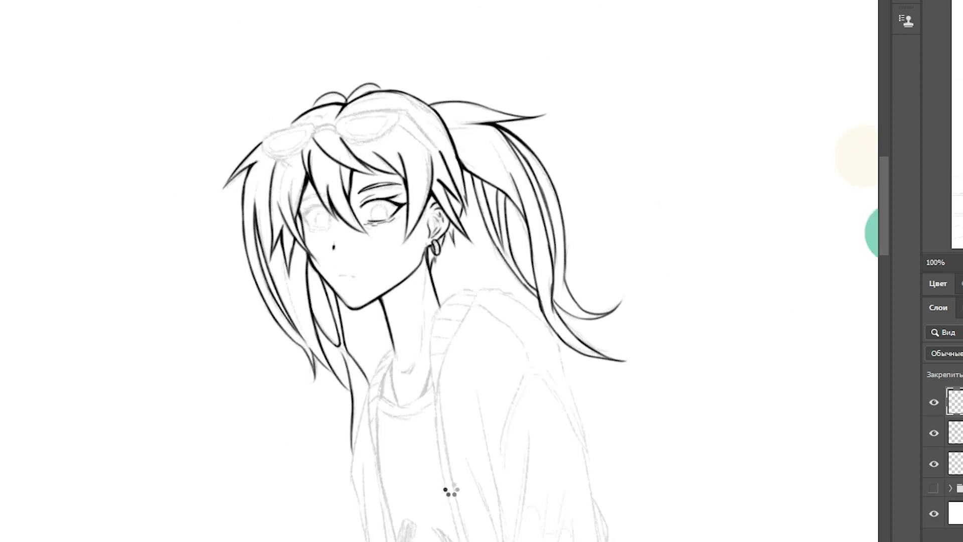
Ink the far eye's lash line, lower lid and eyebrow, flipping the canvas horizontally between strokes
key(ctrl+shift+h)
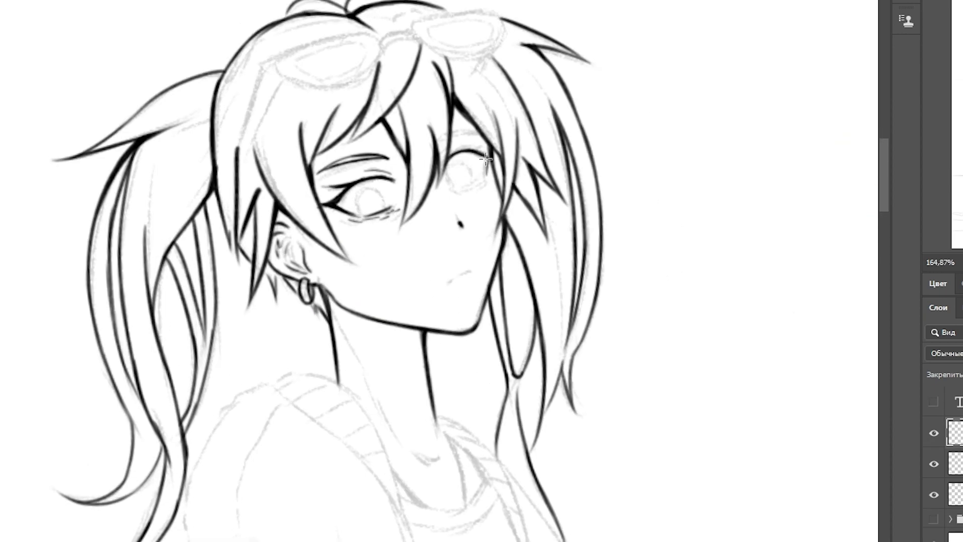
mouse_move(475, 142)
mouse_down()
mouse_move(489, 166)
mouse_move(449, 140)
mouse_up()
key(ctrl+1)
key(ctrl+shift+h)
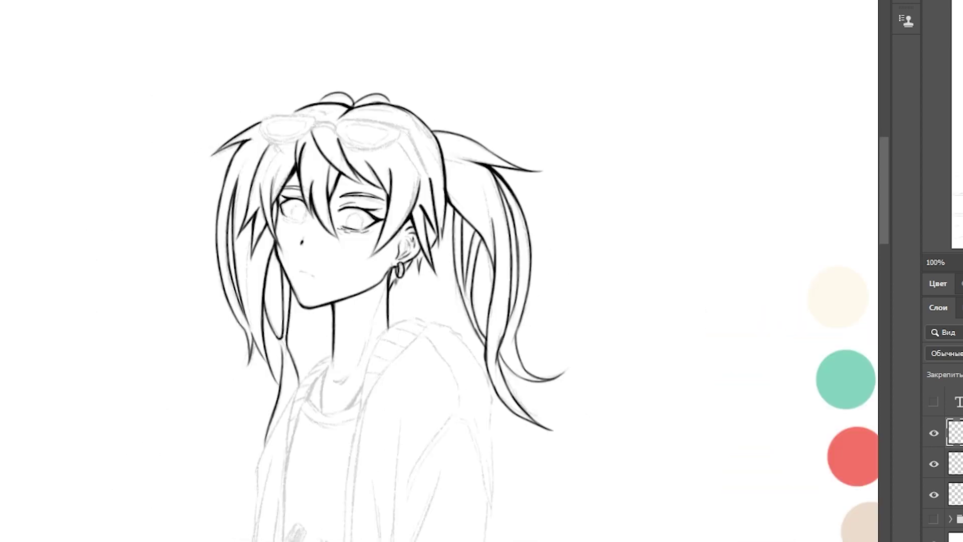
scroll(351, 200, up, 3)
drag(279, 135, 306, 175)
key(ctrl+1)
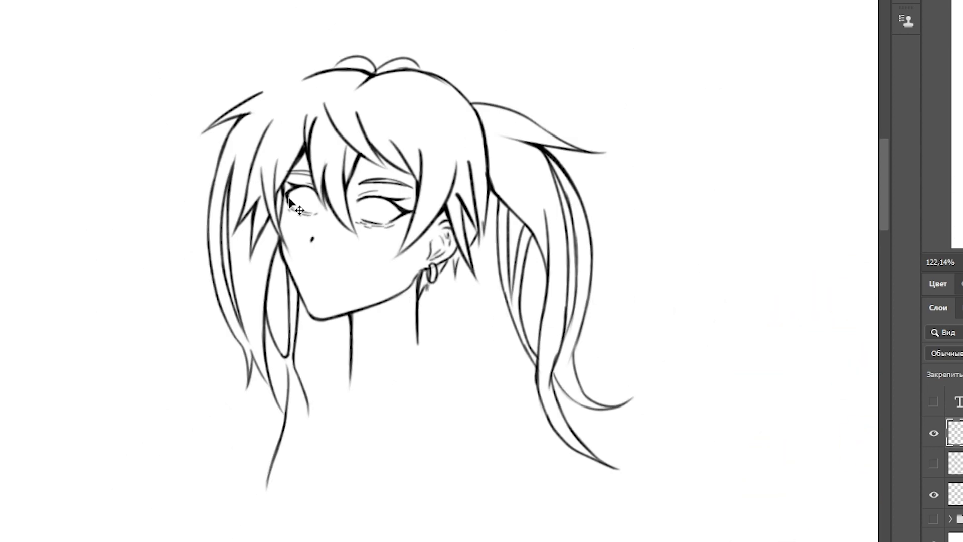
Draw a round iris outline in each eye with the sketch layer hidden
scroll(440, 195, up, 3)
mouse_move(391, 180)
mouse_down()
mouse_move(377, 200)
mouse_move(404, 187)
mouse_move(389, 180)
mouse_up()
mouse_move(295, 174)
mouse_down()
mouse_move(304, 183)
mouse_move(296, 173)
mouse_up()
key(ctrl+1)
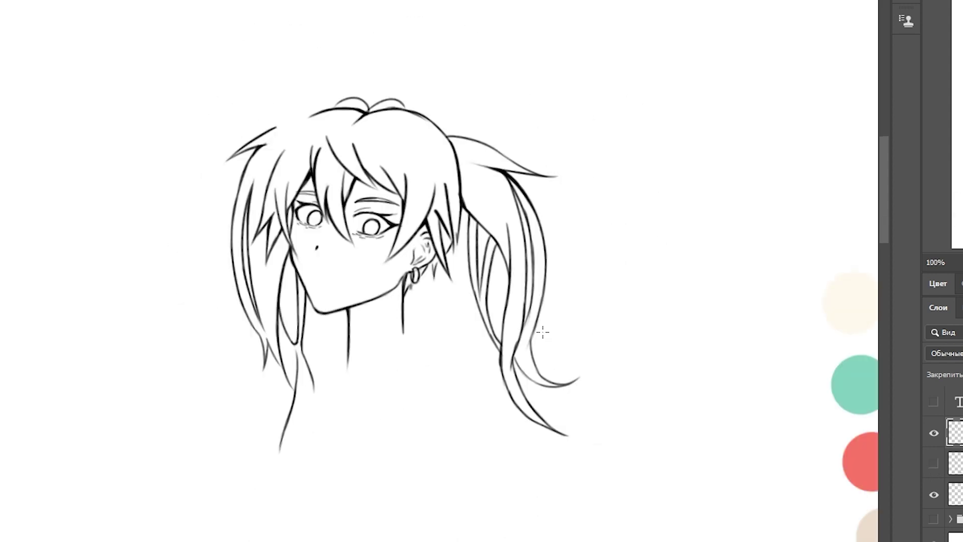
Check the face mirrored, show the sketch layer again and ink the small mouth
key(ctrl+shift+h)
scroll(389, 146, up, 2)
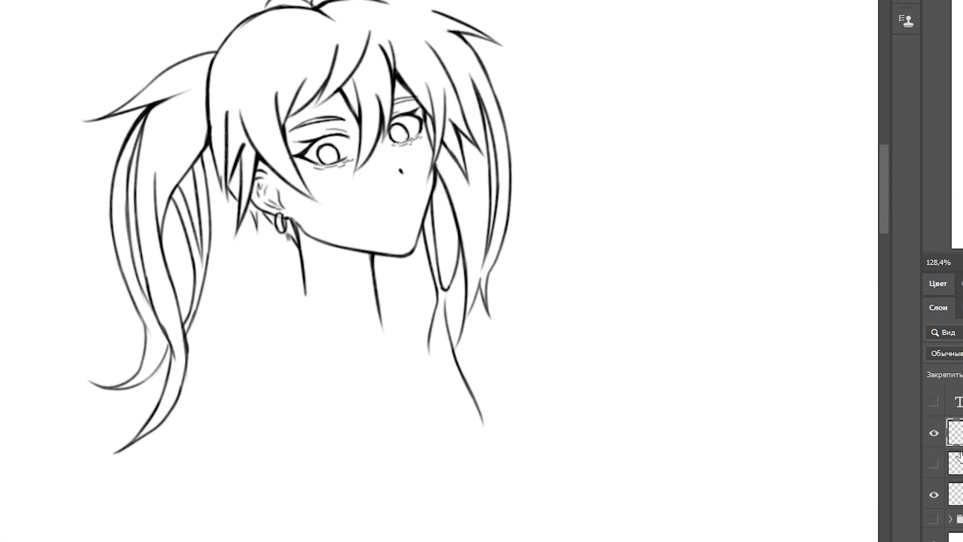
key(ctrl+shift+h)
click(934, 463)
scroll(441, 250, up, 1)
click(934, 464)
click(934, 463)
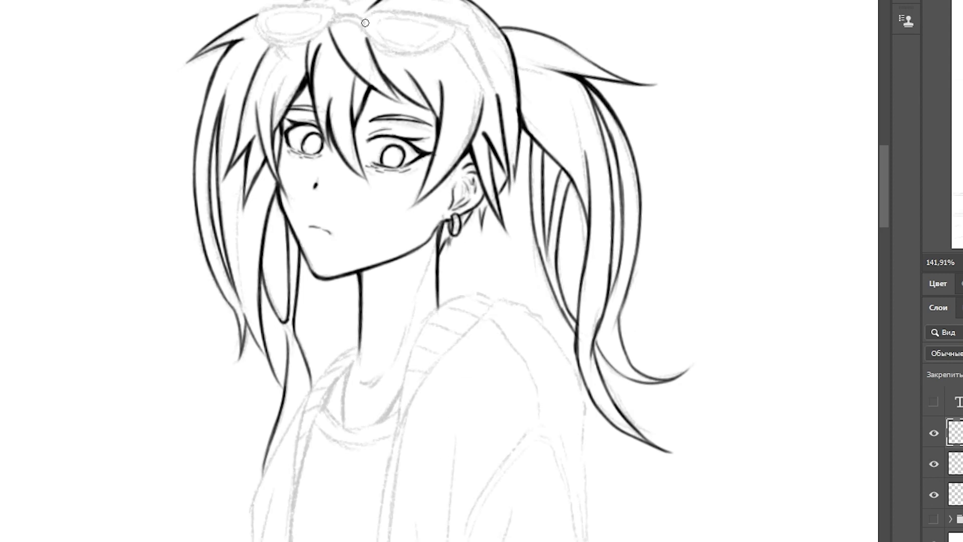
Ink the sunglasses on the head: both lenses with inner rims, the bridge and the temple arm
key(ctrl+shift+h)
mouse_move(452, 28)
mouse_down()
mouse_move(535, 5)
mouse_move(544, 35)
mouse_up()
mouse_move(461, 36)
mouse_down()
mouse_move(496, 44)
mouse_move(539, 33)
mouse_up()
drag(467, 28, 577, 1)
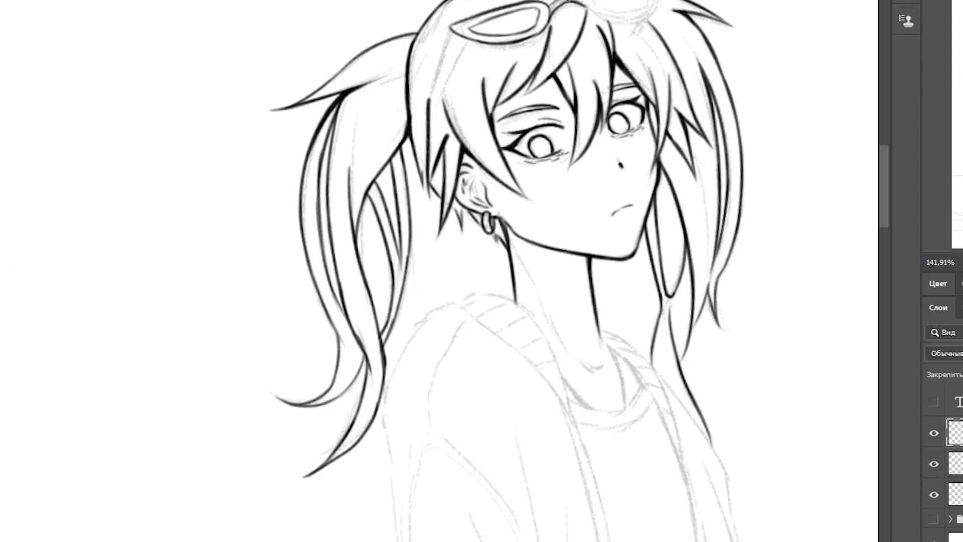
mouse_move(454, 36)
mouse_down()
mouse_move(437, 103)
mouse_move(427, 105)
mouse_up()
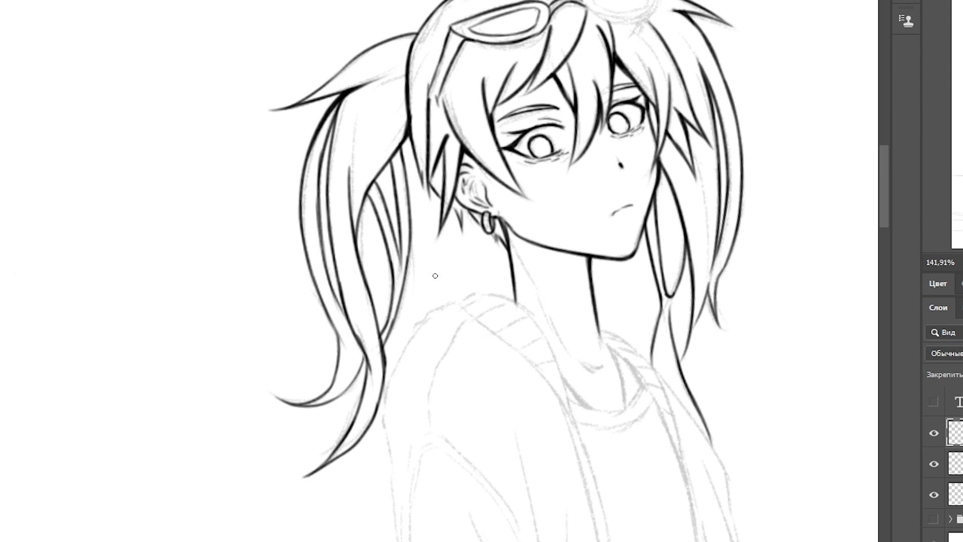
key(ctrl+shift+h)
mouse_move(263, 14)
mouse_down()
mouse_move(334, 6)
mouse_move(267, 33)
mouse_move(302, 33)
mouse_up()
key(ctrl+shift+h)
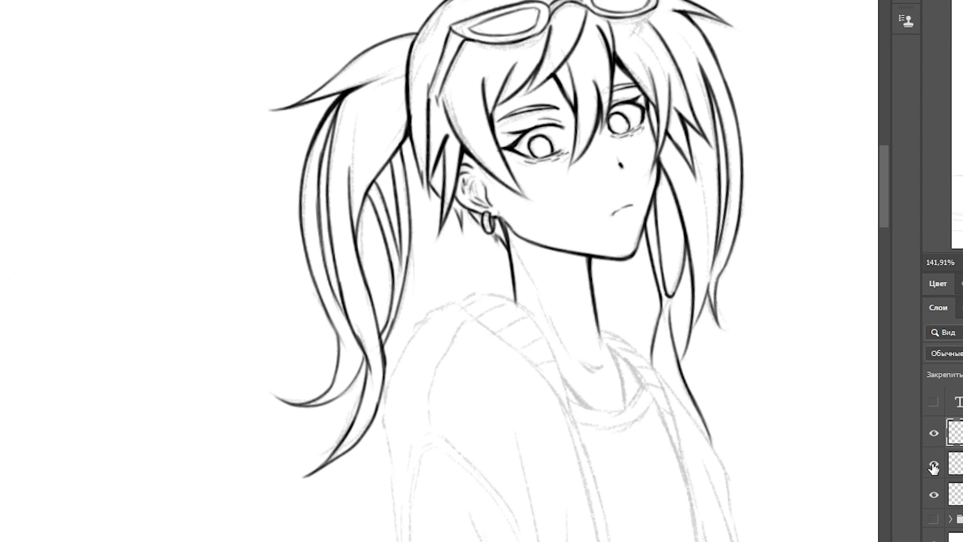
Ink the outline of the jacket's near collar and the start of the shoulder line
key(ctrl+shift+h)
key(ctrl+0)
scroll(452, 225, up, 5)
mouse_move(346, 344)
mouse_down()
mouse_move(436, 180)
mouse_move(374, 280)
mouse_up()
drag(454, 187, 496, 202)
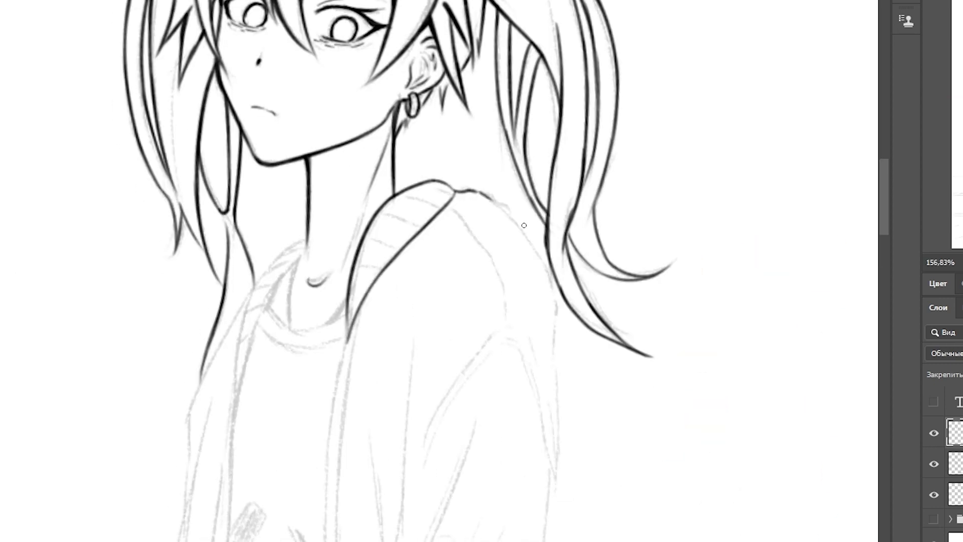
Ink the double line of the jacket's near front opening and the ribbing on the collar above it
scroll(523, 225, down, 3)
drag(331, 150, 301, 514)
drag(301, 459, 305, 512)
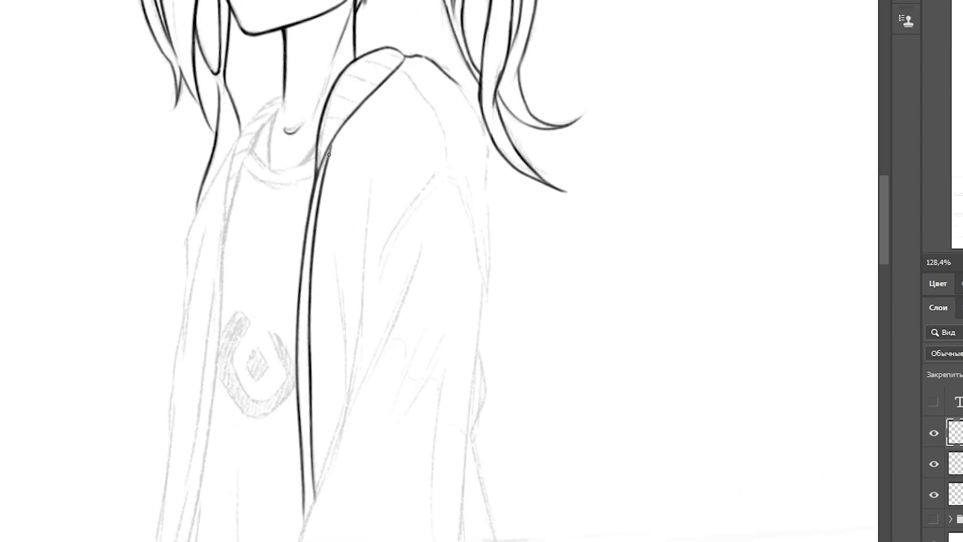
drag(373, 75, 332, 105)
Ink the shoulder seam, the outer edge of the upper sleeve and the folds around the armpit and jacket front
mouse_move(389, 56)
mouse_down()
mouse_move(341, 89)
mouse_move(448, 167)
mouse_up()
drag(483, 131, 489, 273)
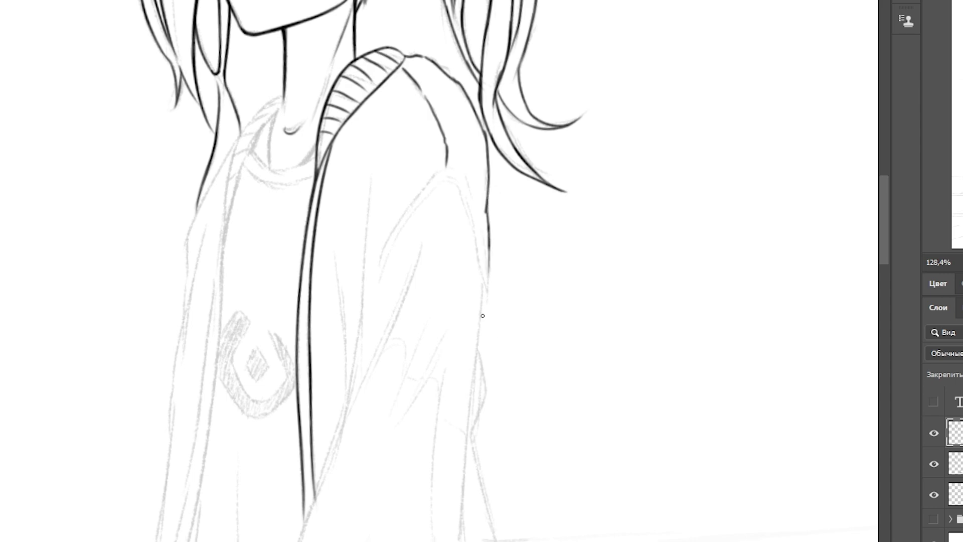
drag(370, 175, 351, 377)
drag(336, 265, 347, 396)
drag(383, 262, 441, 168)
key(ctrl+0)
scroll(441, 482, up, 5)
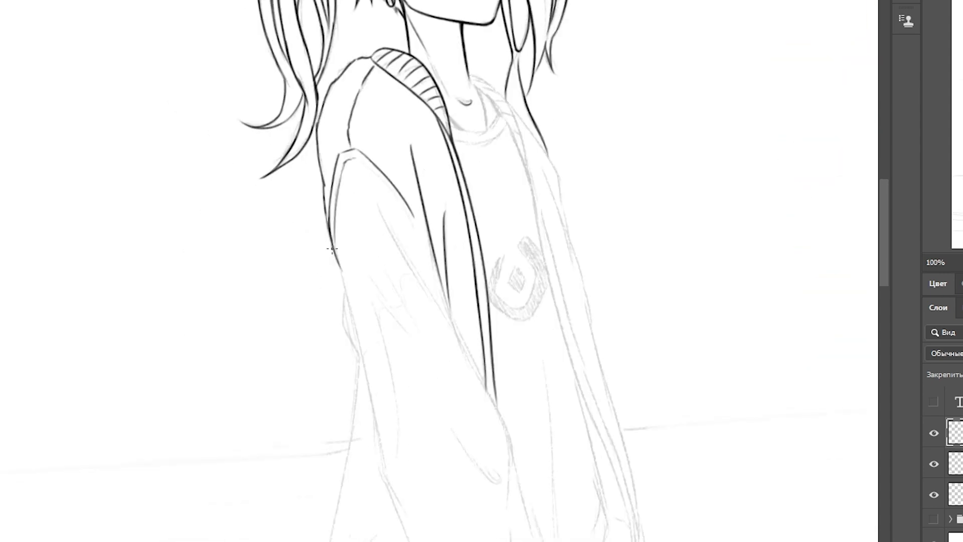
Ink the contours of the sleeve past the elbow and the long folds inside it
scroll(241, 226, down, 3)
drag(254, 191, 229, 297)
drag(341, 177, 276, 302)
drag(338, 209, 346, 431)
Ink the lower sleeve with its folds and the ribbed cuff, flipping the canvas horizontally for the cuff's ribs
scroll(355, 340, down, 3)
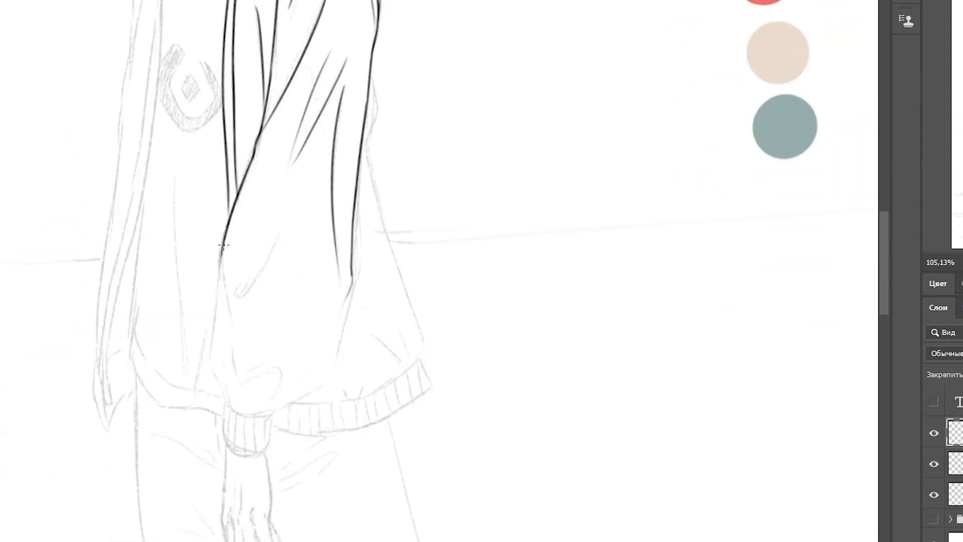
drag(223, 236, 230, 408)
drag(264, 275, 239, 297)
mouse_move(244, 389)
mouse_down()
mouse_move(271, 399)
mouse_move(337, 365)
mouse_up()
drag(355, 273, 229, 414)
key(ctrl+shift+h)
mouse_move(401, 408)
mouse_down()
mouse_move(448, 392)
mouse_move(427, 449)
mouse_up()
drag(439, 402, 446, 439)
key(ctrl+shift+h)
Ink the jacket's back edge below the sleeve and the double line of the far front opening
scroll(424, 424, down, 3)
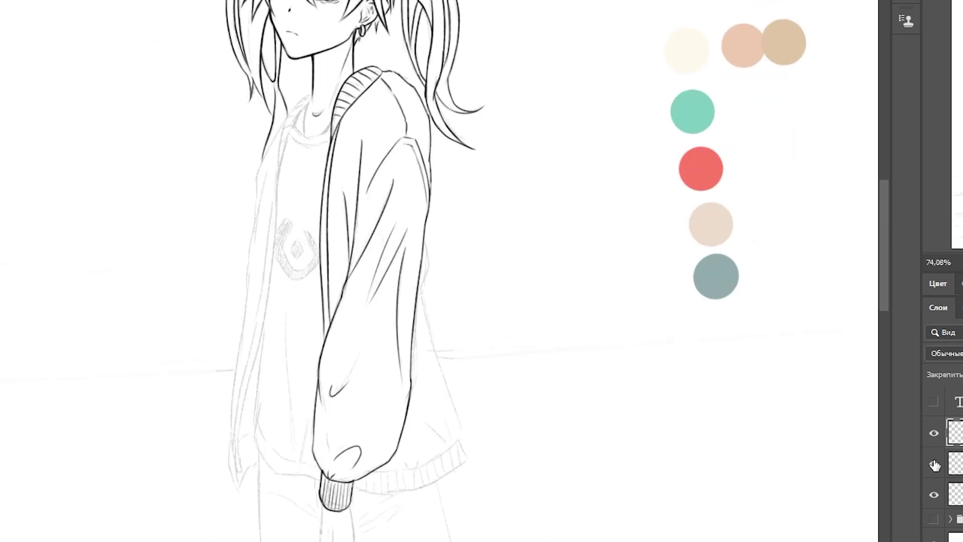
drag(423, 284, 466, 444)
scroll(279, 210, up, 3)
mouse_move(308, 98)
mouse_down()
mouse_move(278, 174)
mouse_move(236, 491)
mouse_up()
scroll(241, 452, down, 3)
drag(256, 313, 233, 525)
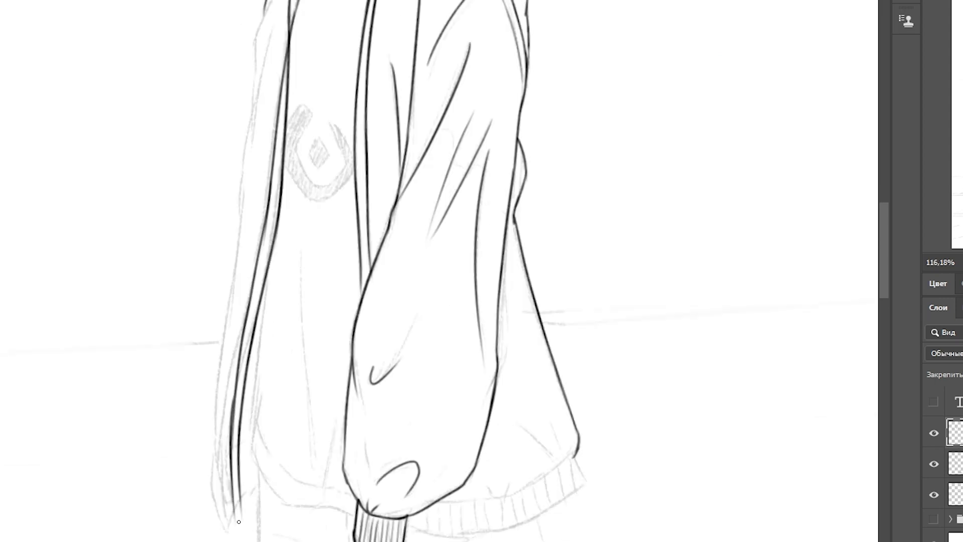
Ink the ribbed hem band at the jacket's back with its vertical ribs and small gathers above it
scroll(236, 522, up, 2)
mouse_move(529, 467)
mouse_down()
mouse_move(498, 505)
mouse_move(448, 512)
mouse_up()
drag(443, 487, 441, 511)
drag(482, 480, 476, 504)
drag(513, 463, 517, 487)
scroll(833, 225, up, 1)
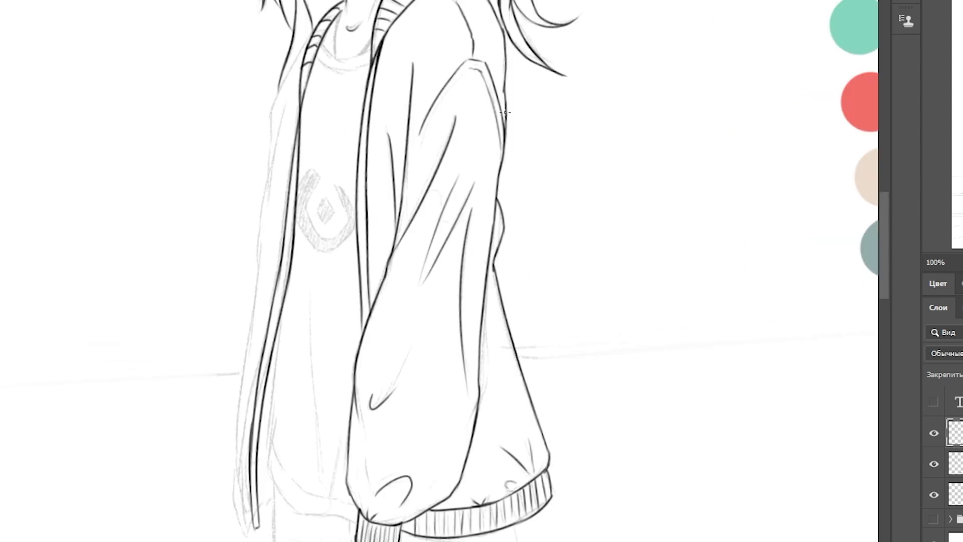
Ink the outer edge of the jacket's far side down to its pointed lower corner and flip the canvas horizontally
drag(282, 92, 258, 520)
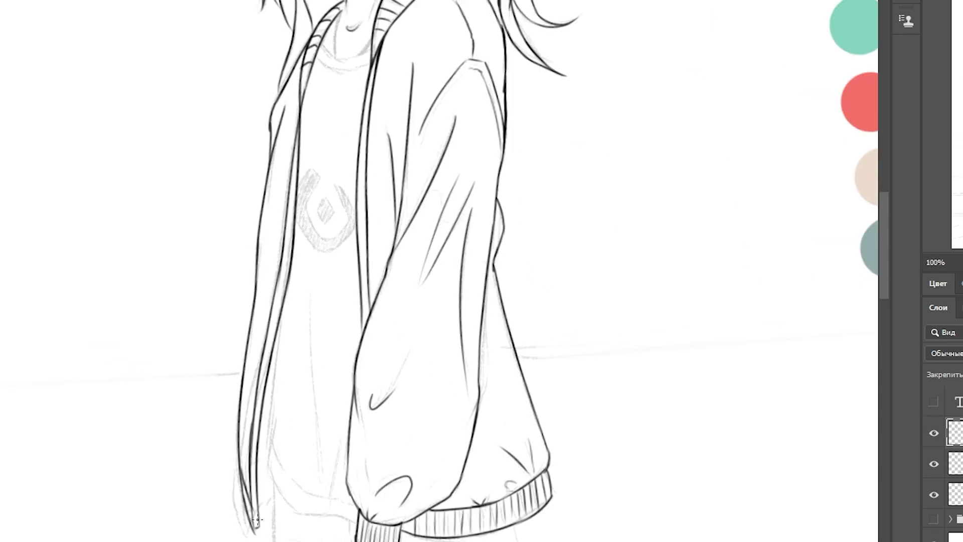
key(ctrl+shift+h)
scroll(380, 361, down, 2)
scroll(380, 362, down, 1)
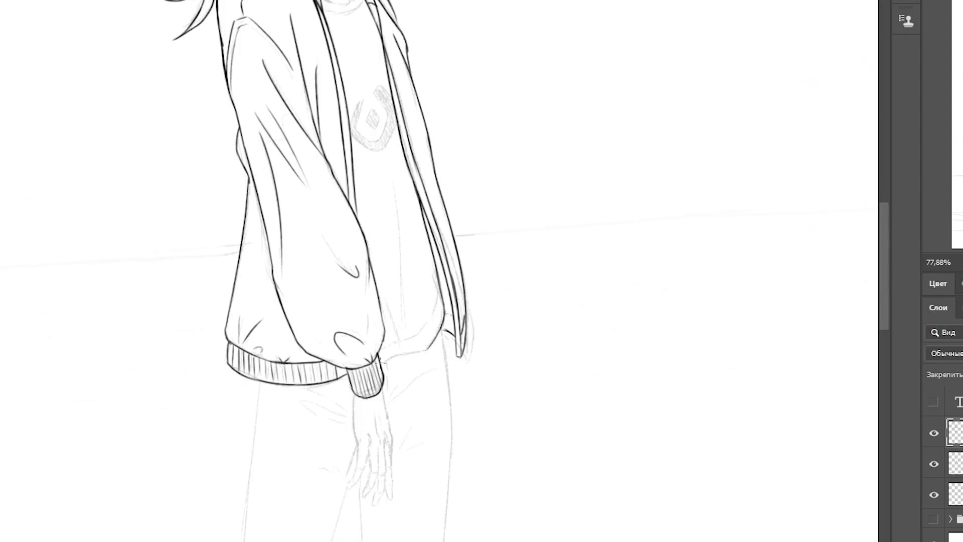
Ink the T-shirt's hem, folds and round neckline, flipping the canvas horizontally to check the figure
scroll(719, 488, down, 2)
key(ctrl+shift+h)
scroll(499, 316, up, 2)
scroll(498, 316, down, 2)
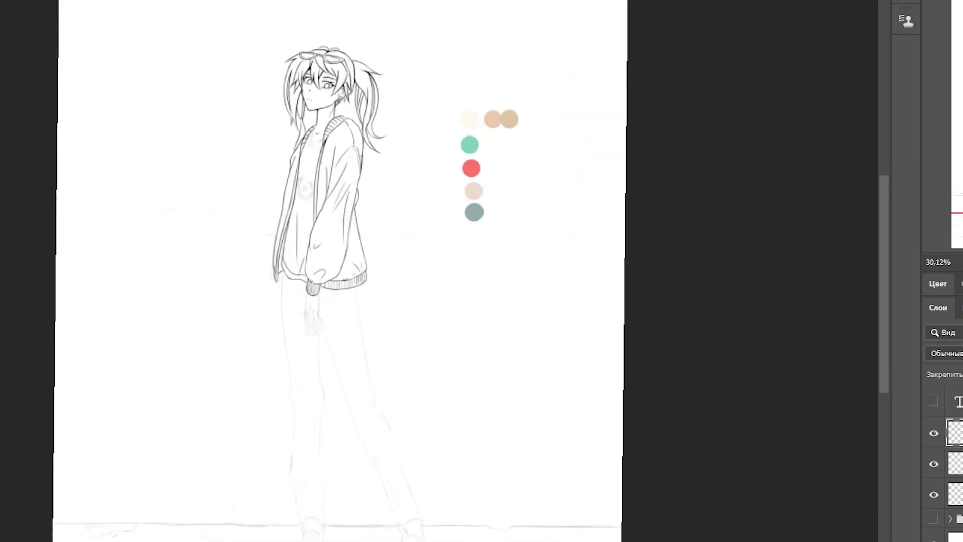
scroll(340, 202, up, 3)
key(ctrl+shift+h)
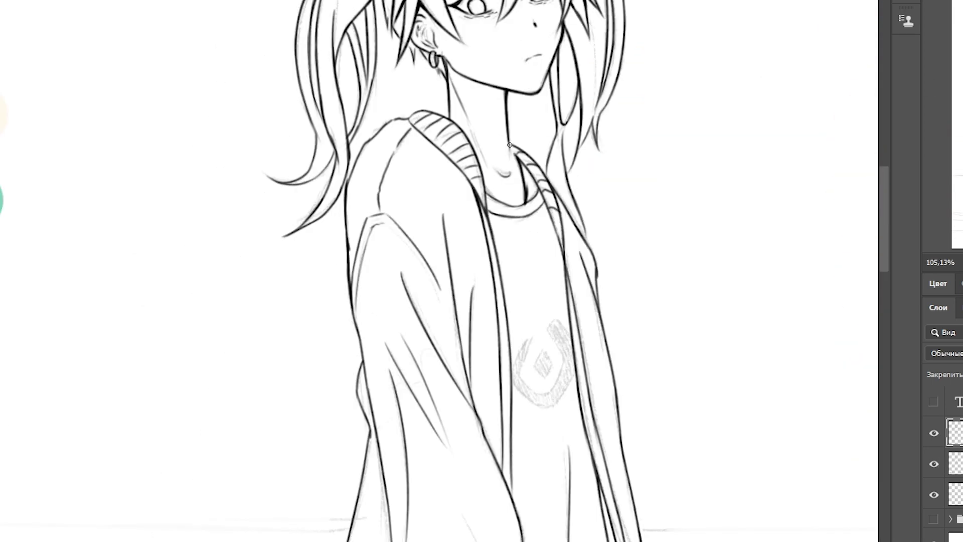
key(ctrl+shift+h)
key(ctrl+shift+h)
Ink the outlines of the remaining fingers on the hand hanging below the jacket cuff
scroll(410, 275, down, 6)
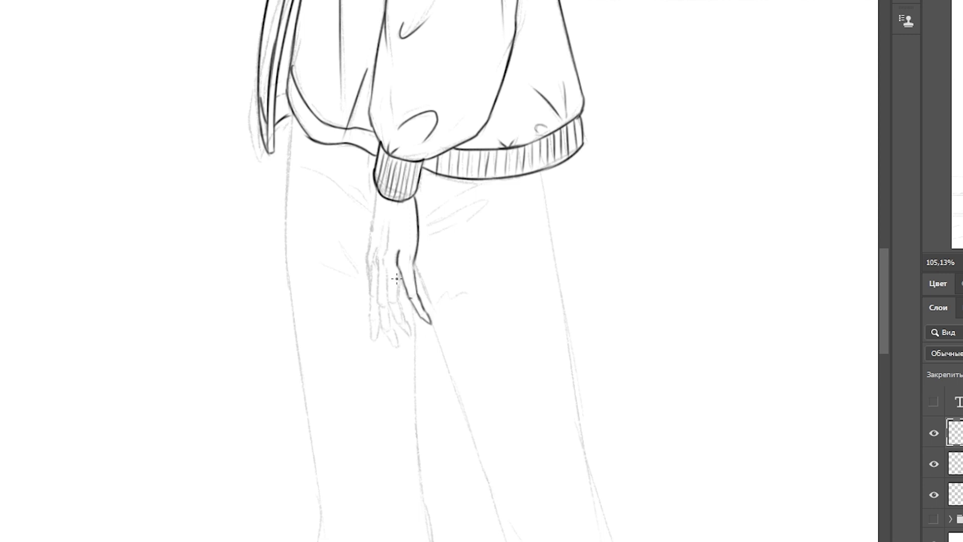
drag(387, 251, 406, 323)
drag(377, 249, 396, 337)
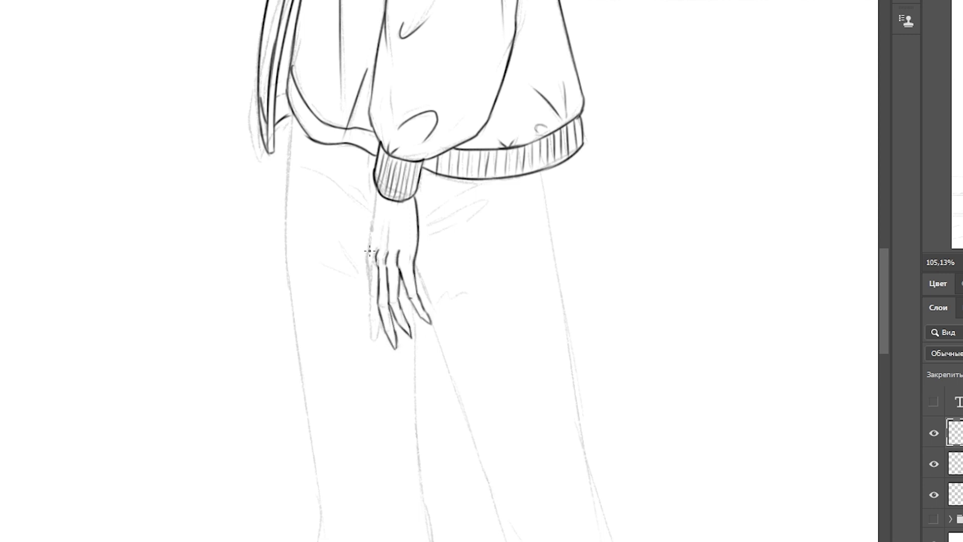
drag(370, 250, 374, 339)
Ink the inner and outer edges of both trouser legs from the jacket hem towards the knees, with folds at the hips
drag(289, 126, 296, 321)
drag(295, 271, 316, 451)
scroll(316, 452, down, 2)
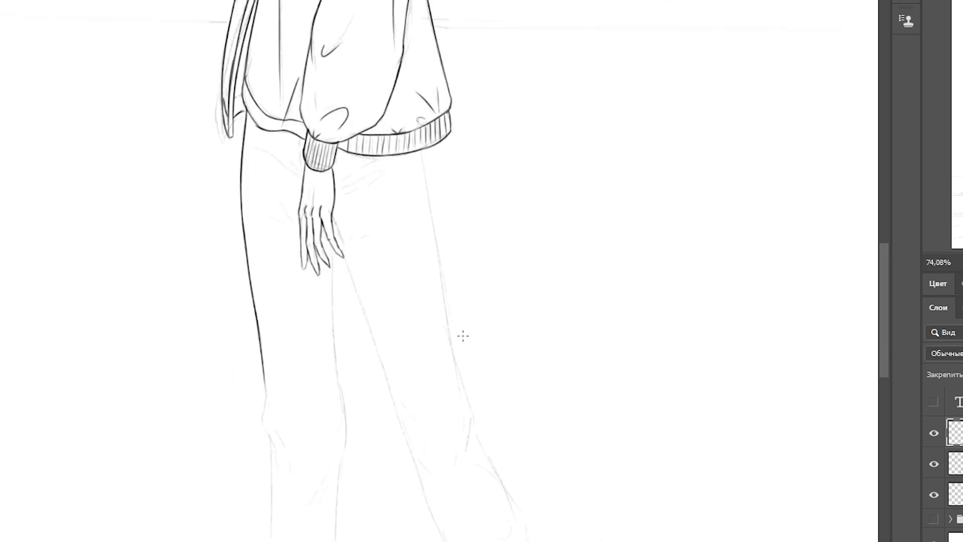
drag(346, 262, 396, 406)
drag(334, 262, 341, 386)
drag(332, 258, 345, 421)
key(ctrl+z)
drag(423, 148, 472, 427)
scroll(318, 162, up, 2)
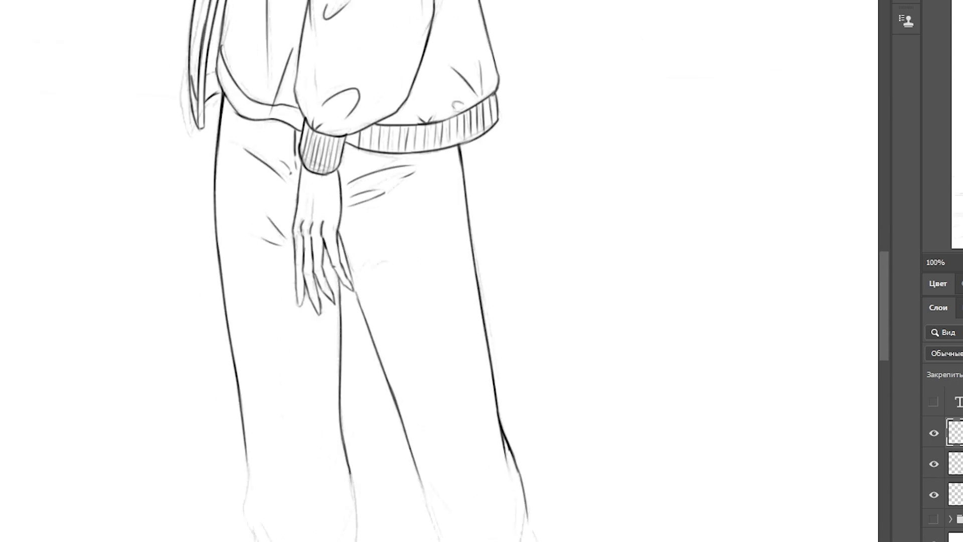
Ink the straight leg's contours from knee to ankle, including the knee creases and gathered folds above the shoe
scroll(351, 271, down, 4)
scroll(250, 215, up, 5)
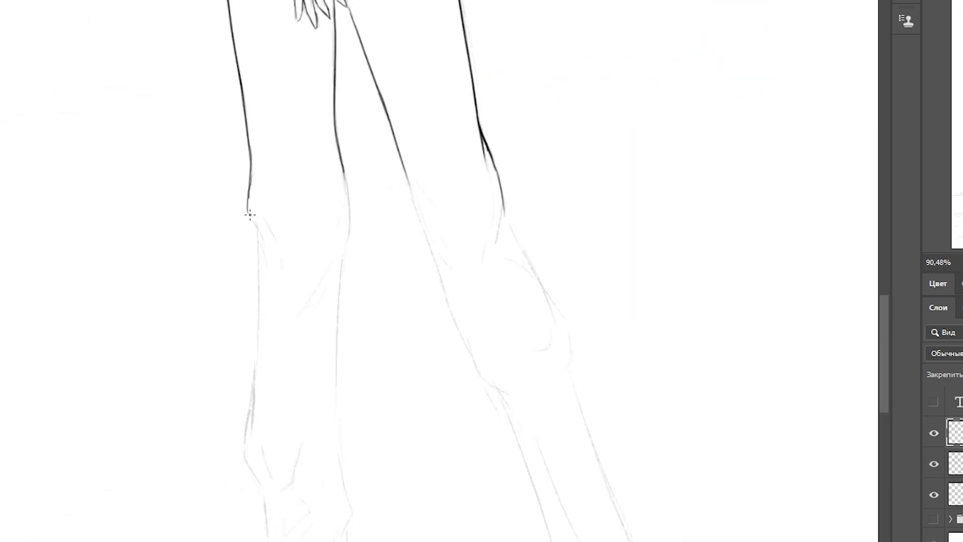
drag(250, 196, 258, 244)
drag(266, 217, 279, 267)
drag(345, 166, 335, 386)
drag(258, 240, 247, 469)
drag(246, 459, 271, 500)
drag(262, 449, 275, 487)
mouse_move(299, 464)
mouse_down()
mouse_move(287, 485)
mouse_move(296, 541)
mouse_up()
scroll(307, 540, down, 3)
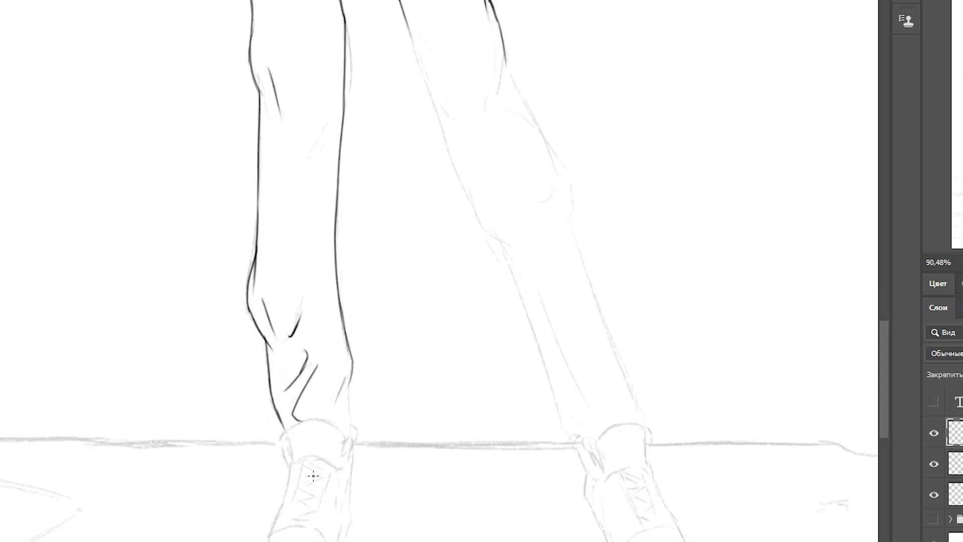
Ink the slanted leg's contours from the knee to the ankle, with its knee folds and lower creases
scroll(341, 275, down, 2)
drag(282, 170, 345, 352)
drag(330, 321, 361, 377)
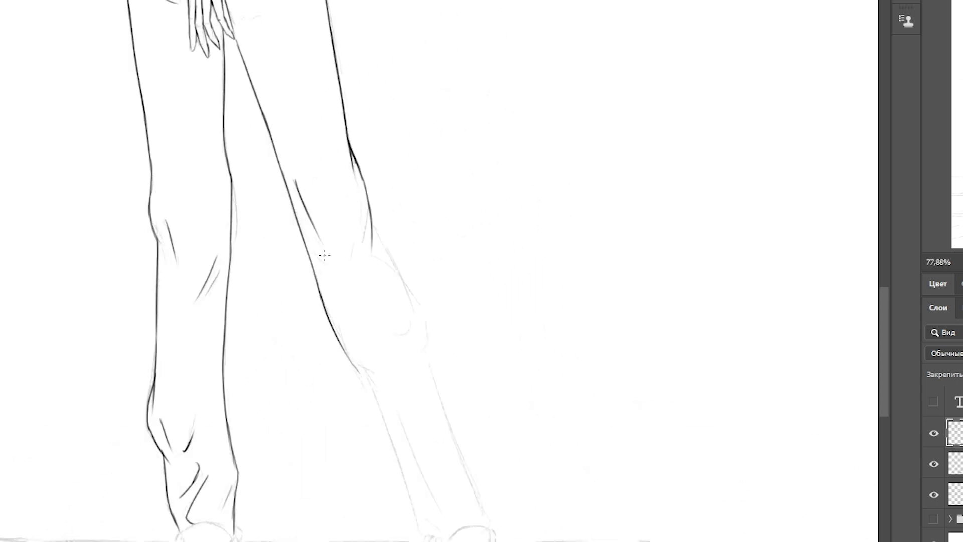
drag(314, 245, 329, 268)
drag(372, 223, 445, 412)
drag(357, 369, 386, 428)
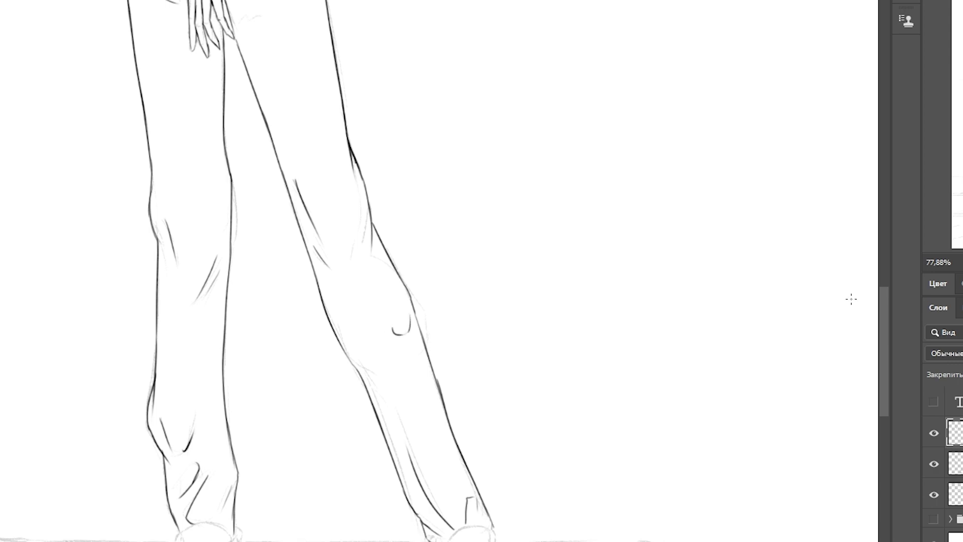
Ink the tongue, collar, laces and side edge of the straight leg's sneaker
scroll(852, 299, down, 3)
scroll(251, 351, up, 1)
drag(236, 377, 286, 348)
scroll(261, 351, up, 2)
mouse_move(320, 321)
mouse_down()
mouse_move(310, 363)
mouse_move(257, 409)
mouse_up()
scroll(261, 381, down, 1)
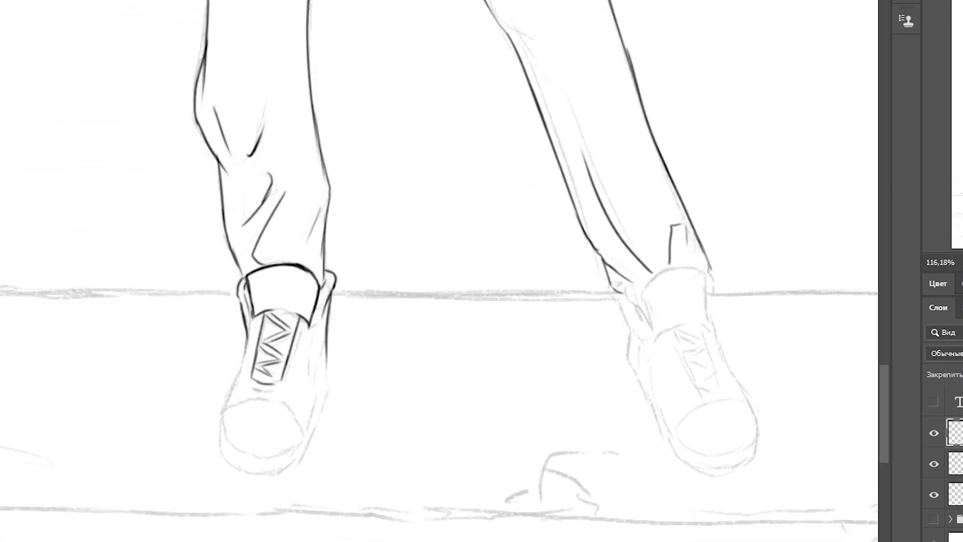
drag(246, 340, 224, 439)
Flip the canvas horizontally, ink the straight leg's sneaker toe cap and sole, and flip the canvas back
key(ctrl+1)
key(h)
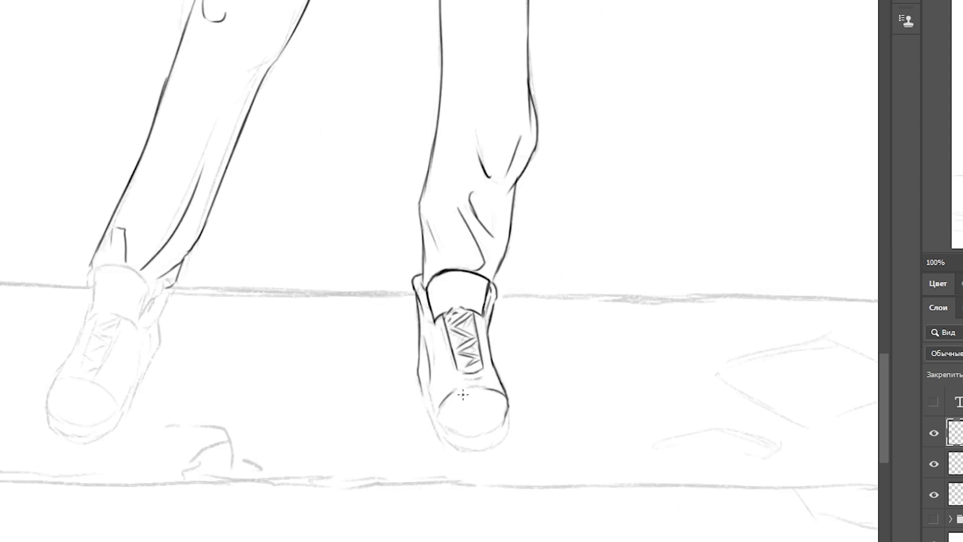
drag(441, 431, 504, 424)
key(h)
scroll(469, 458, down, 5)
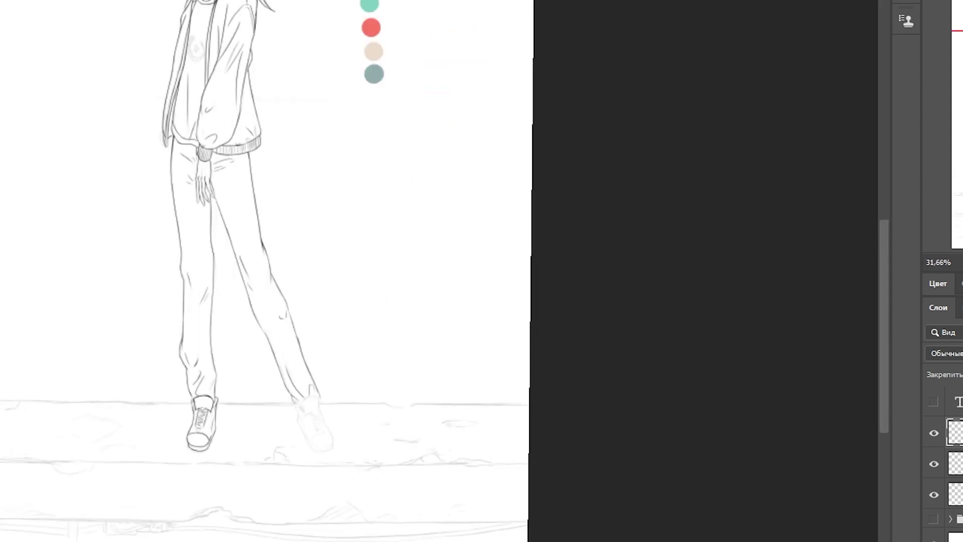
Ink the slanted leg's sneaker with its tongue, laces, toe cap and sole
scroll(301, 190, up, 5)
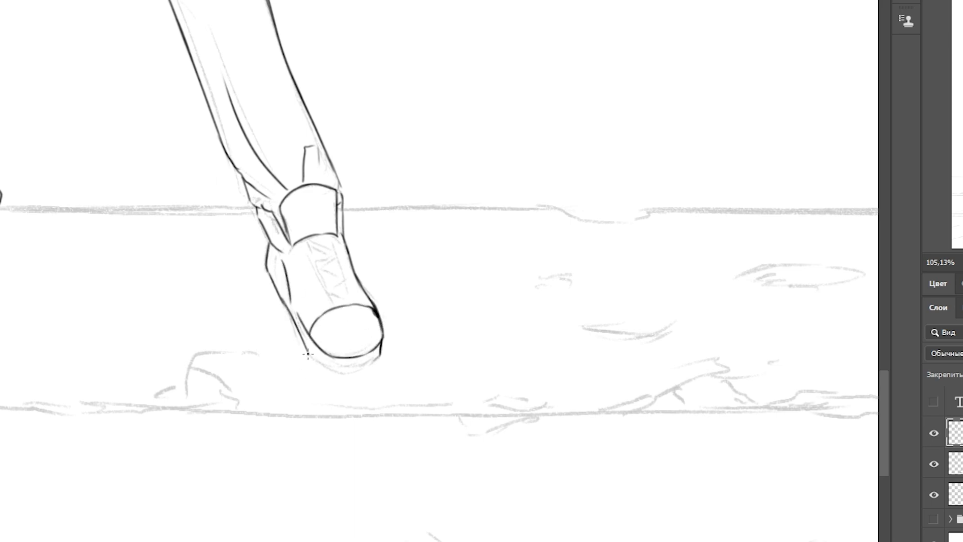
drag(314, 241, 346, 296)
scroll(331, 281, down, 5)
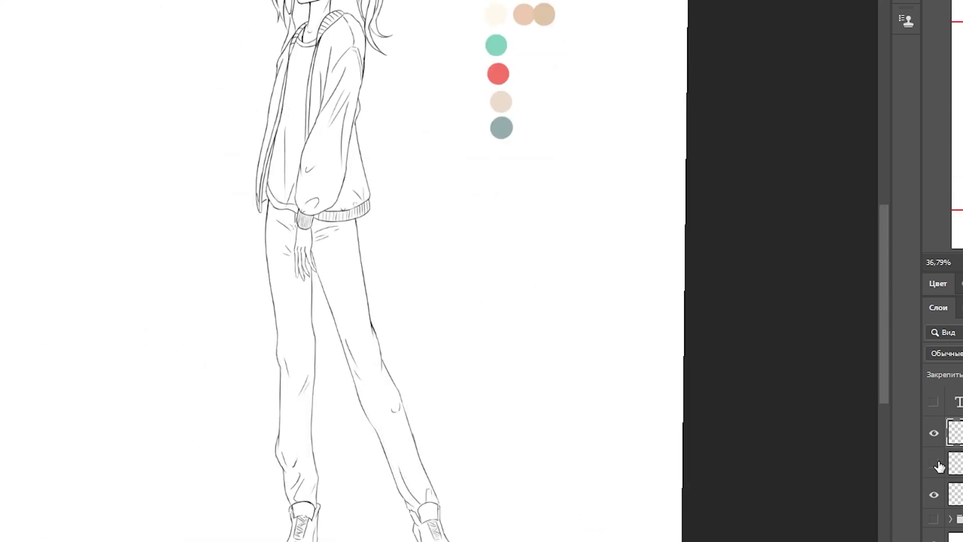
Select the slanted leg's sneaker and free-transform it larger to match the size of the other sneaker
scroll(352, 502, up, 4)
key(ctrl+t)
mouse_move(451, 436)
mouse_down()
mouse_move(467, 465)
mouse_move(438, 423)
mouse_up()
key(Return)
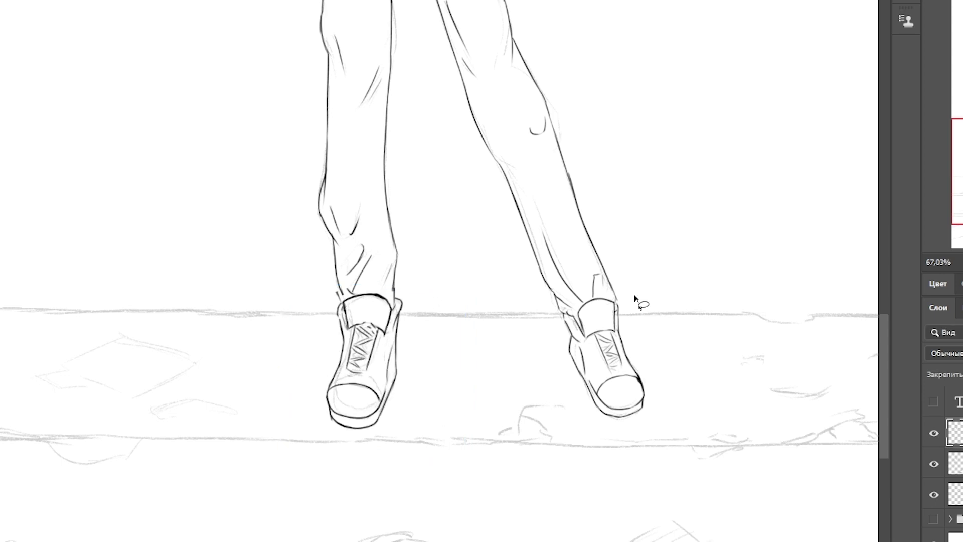
drag(636, 301, 634, 297)
key(ctrl+t)
drag(534, 450, 526, 456)
key(Return)
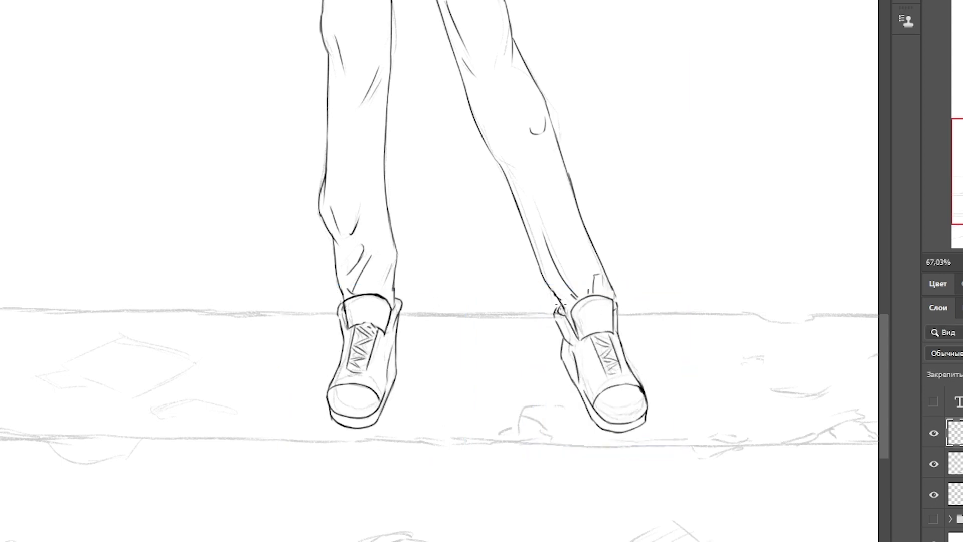
Rotate the canvas and ink the ledge's front edge beneath the shoes with its broken, chipped sections
scroll(559, 303, down, 3)
key(r)
drag(473, 318, 194, 496)
key(r)
drag(302, 364, 311, 390)
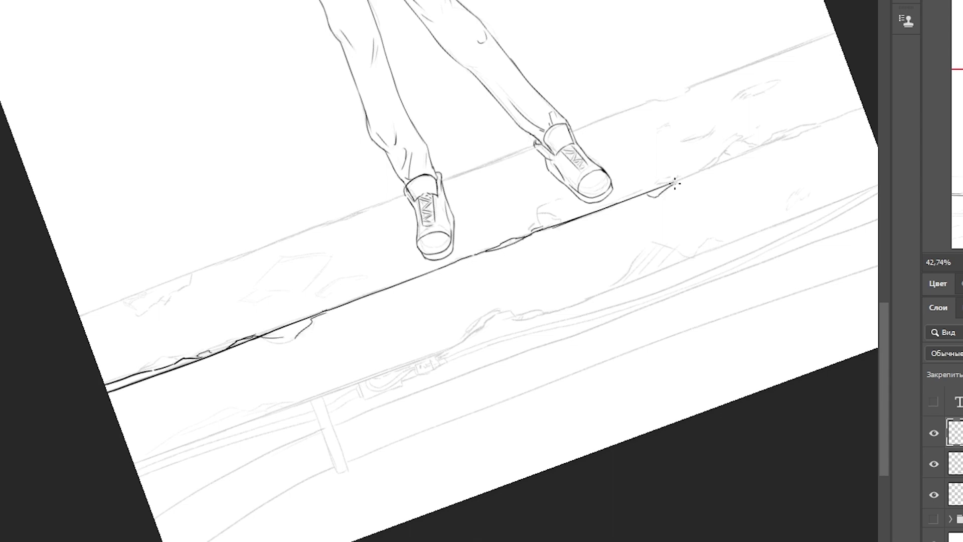
Ink the ledge's back edge behind the shoes and the cracks, chips and diamond-shaped sheet on its top surface
drag(548, 412, 485, 507)
drag(656, 262, 800, 203)
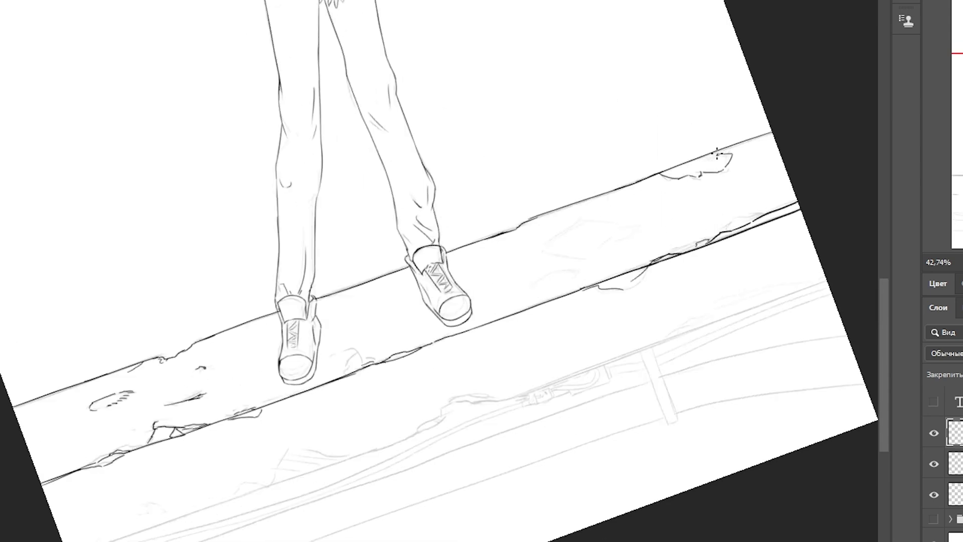
scroll(360, 374, down, 2)
drag(359, 374, 369, 410)
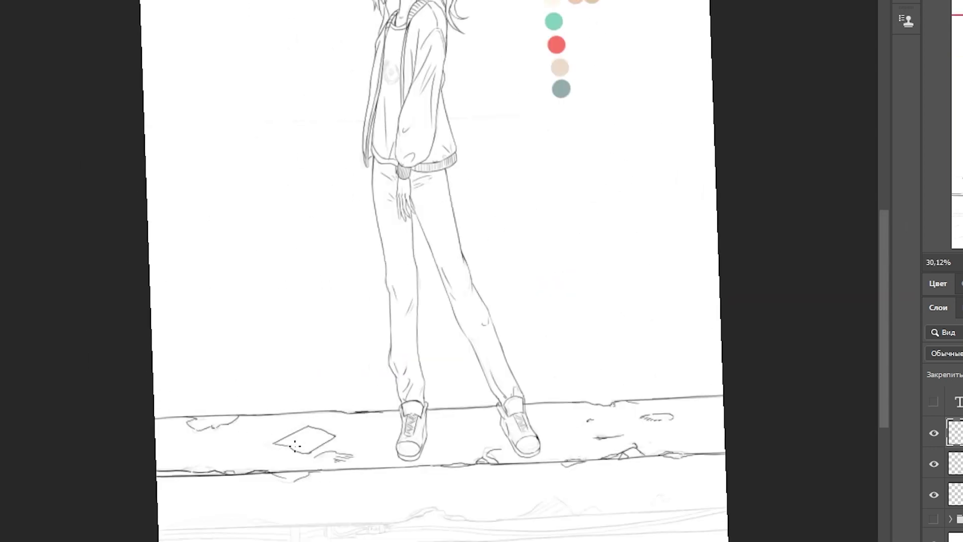
Rotate the canvas and ink the ledge's bottom edge with its rough broken bumps, resetting the rotation at the end
scroll(295, 444, down, 2)
scroll(813, 410, up, 3)
drag(719, 223, 357, 412)
scroll(444, 316, up, 2)
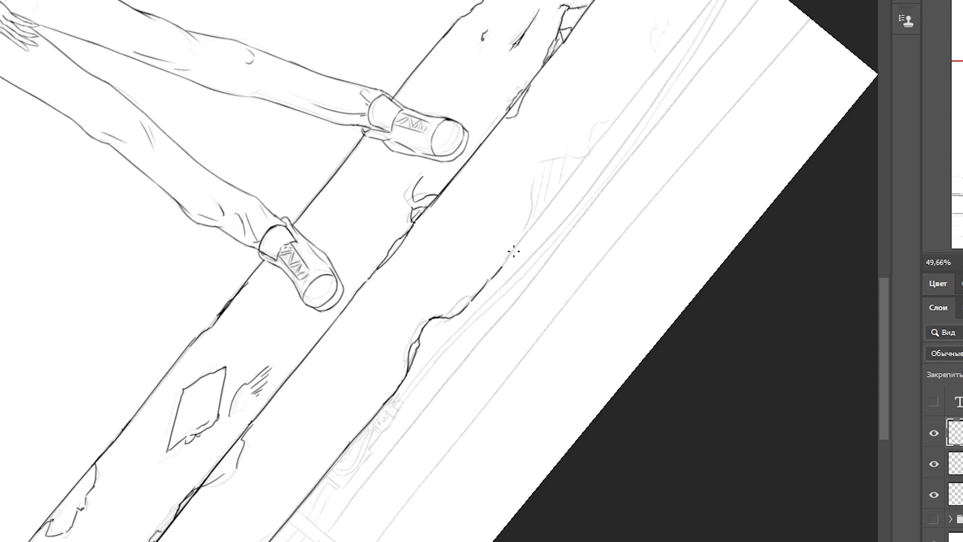
drag(514, 251, 554, 193)
key(Escape)
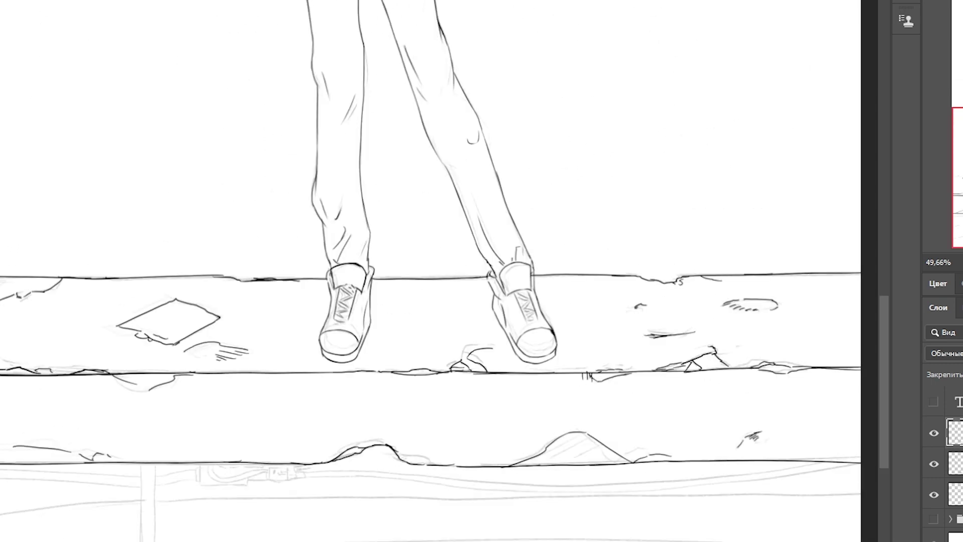
Ink the vertical post and the small connector box hanging under the ledge
scroll(407, 512, down, 2)
scroll(407, 512, up, 5)
drag(226, 315, 227, 515)
drag(257, 315, 255, 497)
drag(228, 496, 253, 504)
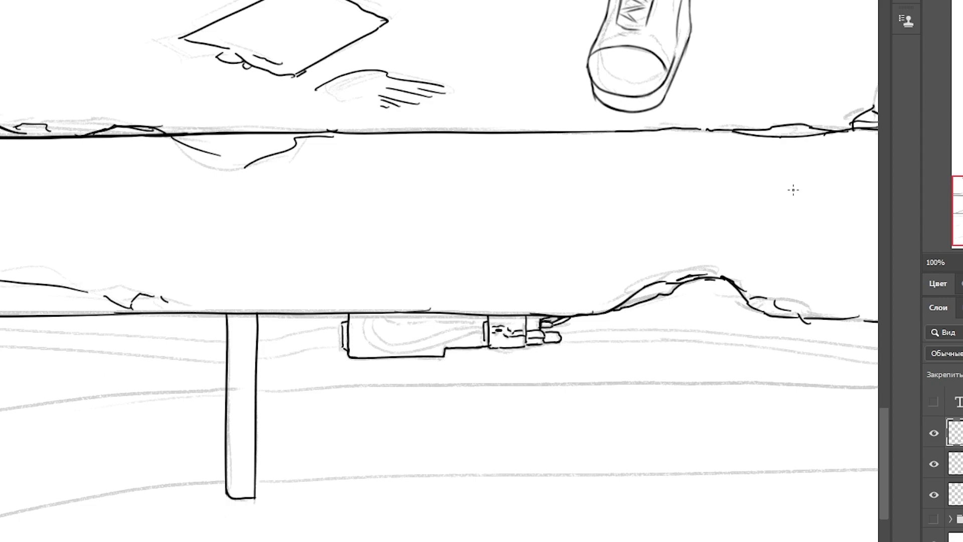
Rotate the canvas and ink the double cable running from the connector under the ledge, plus the hatched broken patch above it
scroll(793, 189, down, 2)
mouse_move(793, 189)
mouse_down()
mouse_move(750, 342)
mouse_move(256, 358)
mouse_up()
scroll(751, 342, up, 2)
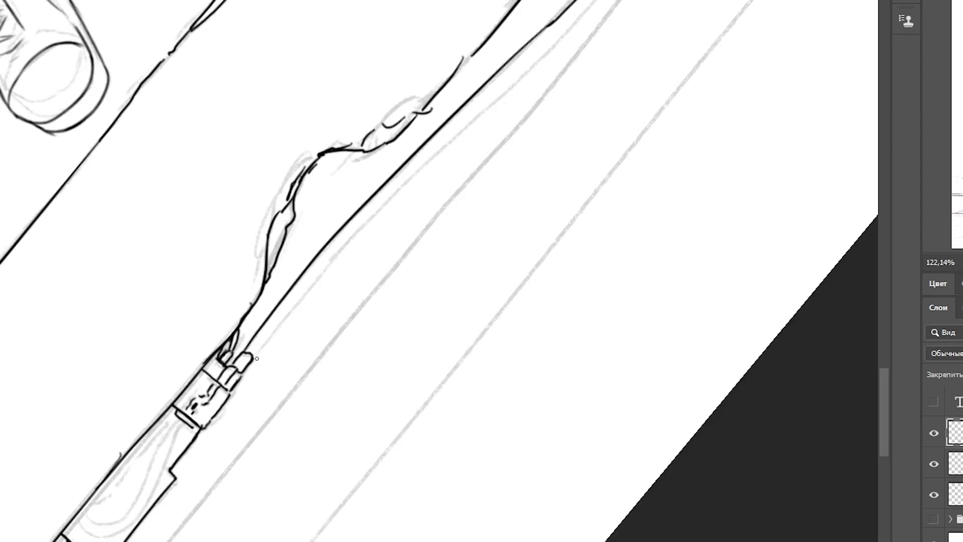
scroll(257, 358, up, 3)
scroll(275, 334, right, 3)
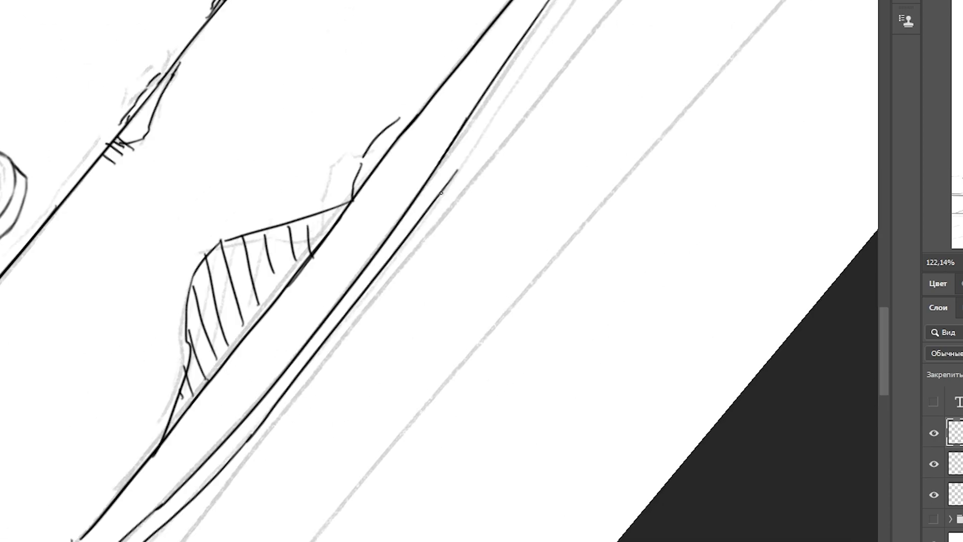
scroll(440, 193, down, 2)
Ink the cable's continuation past the post and the two long curved wires beneath the ledge
drag(617, 204, 501, 243)
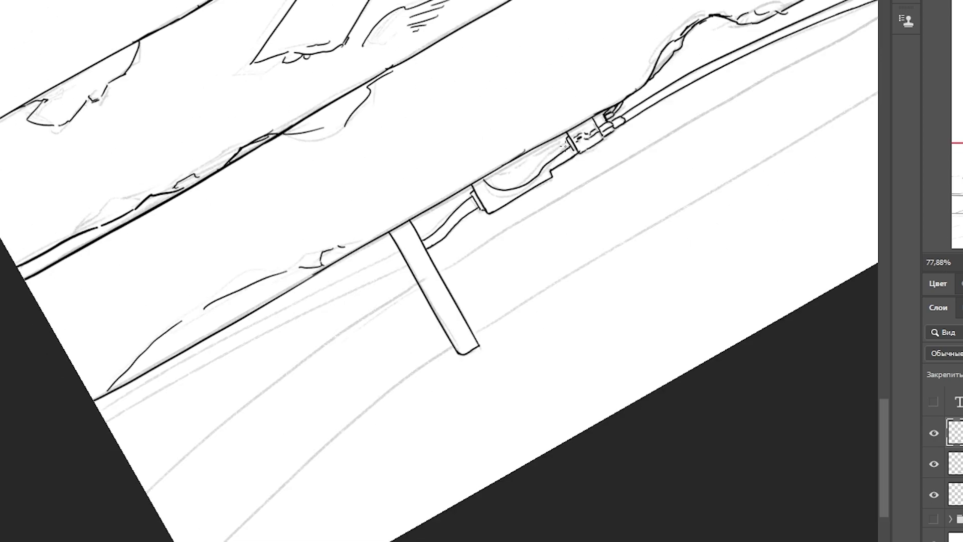
drag(107, 428, 404, 260)
scroll(317, 315, down, 1)
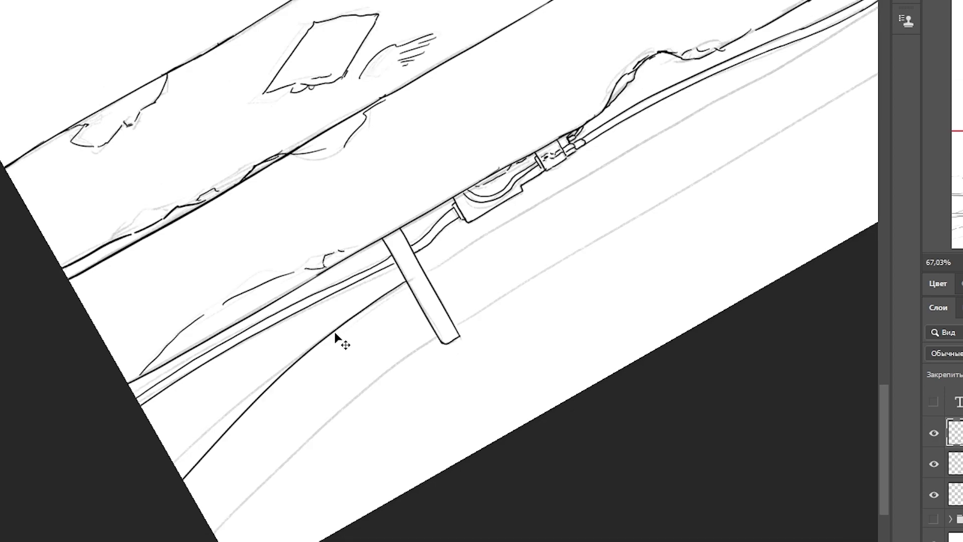
scroll(346, 346, up, 3)
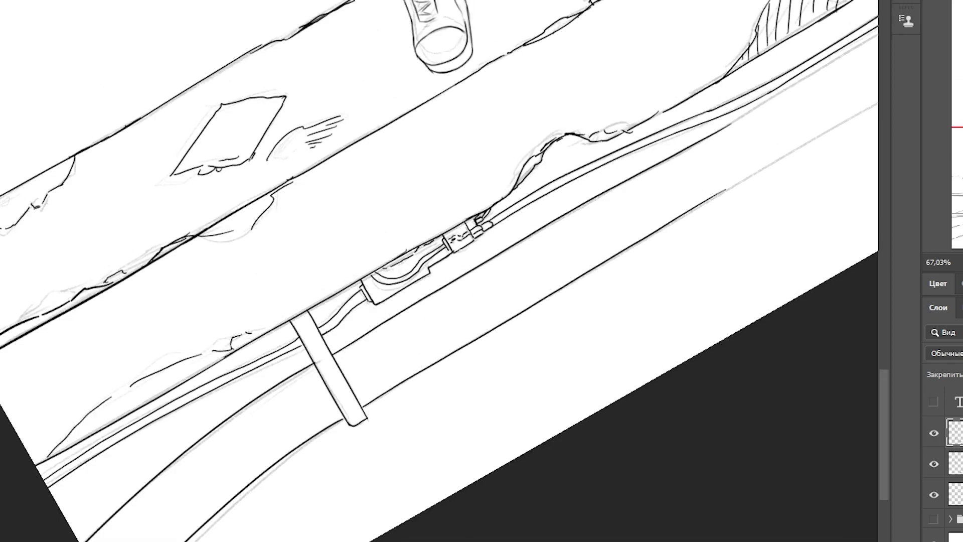
scroll(365, 406, down, 2)
Straighten the canvas, hide the sketch layer and add a new layer beneath the line art
drag(381, 352, 329, 247)
scroll(329, 247, down, 3)
click(936, 471)
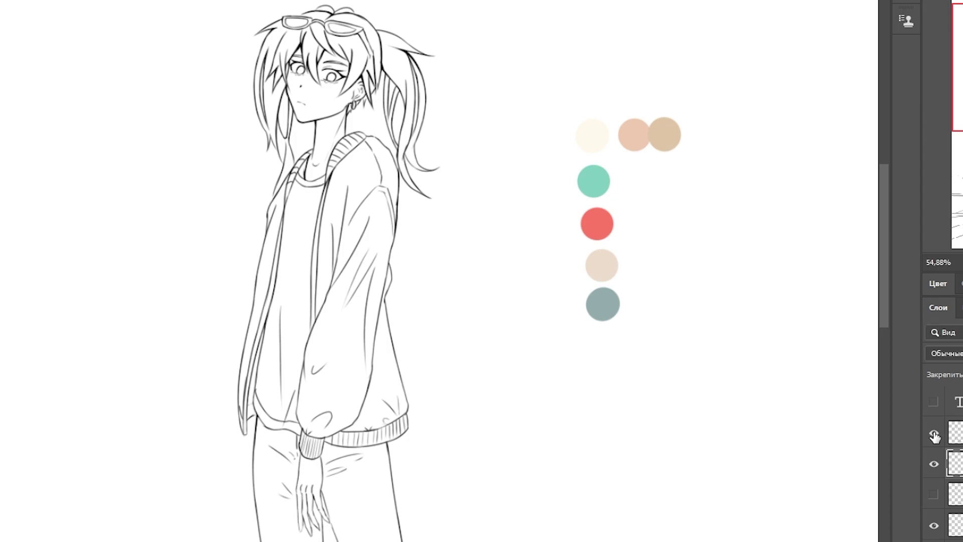
Make a selection from the line art, fill the character's silhouette with flat gray on the layer beneath and deselect
ctrl+click(956, 433)
scroll(436, 271, down, 5)
scroll(437, 271, down, 3)
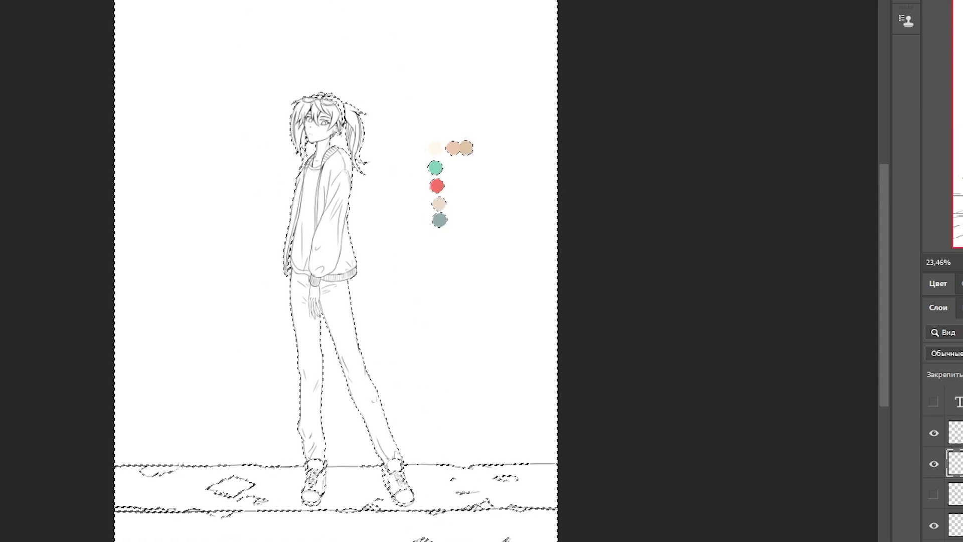
key(alt+BackSpace)
key(ctrl+d)
Clean up the gray base around the pigtails, the shoulder and the gap beside the head
scroll(320, 177, up, 6)
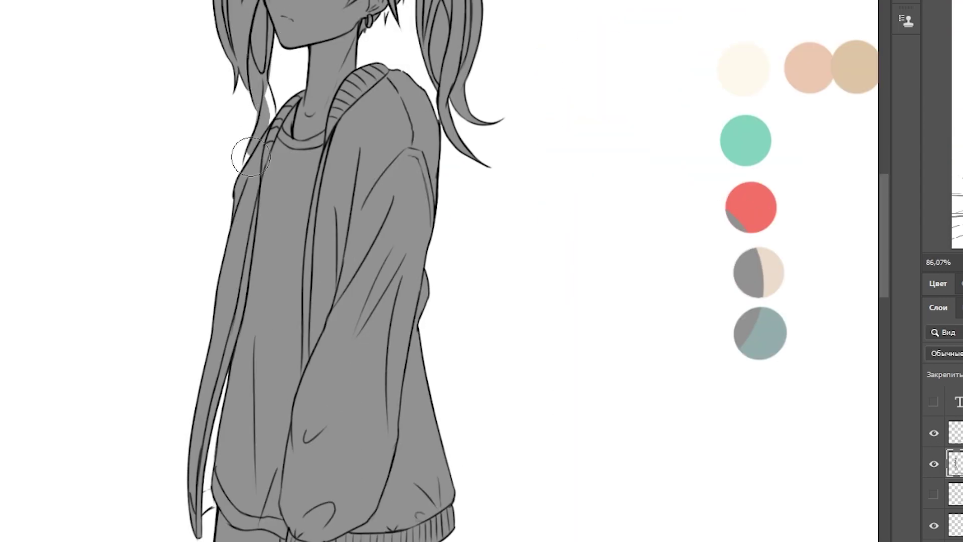
drag(271, 126, 268, 85)
key(x)
mouse_move(261, 70)
mouse_down()
mouse_move(263, 10)
mouse_move(299, 159)
mouse_up()
scroll(342, 273, up, 1)
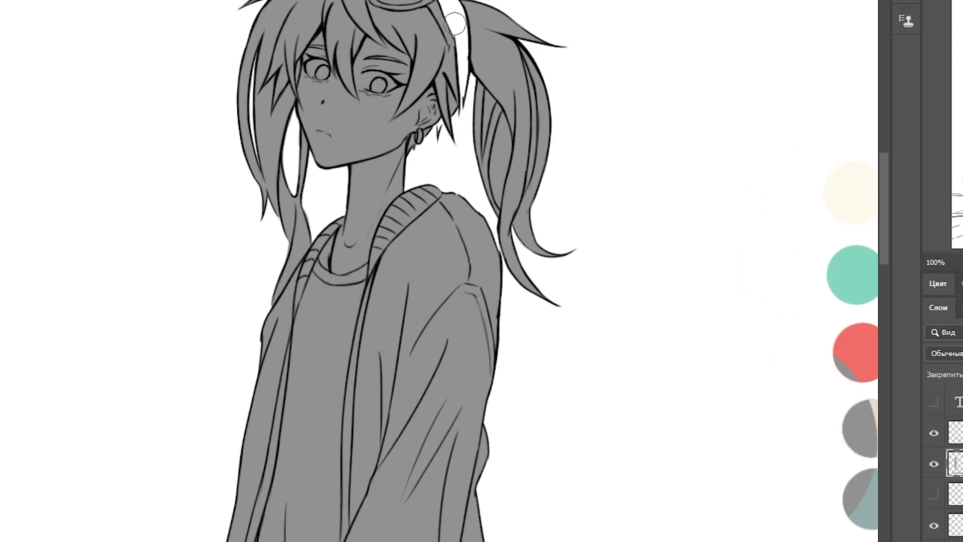
drag(454, 111, 454, 5)
Paint the missed areas of the gray base at the jacket's lower corner and on the straight leg's sneaker
scroll(441, 271, down, 20)
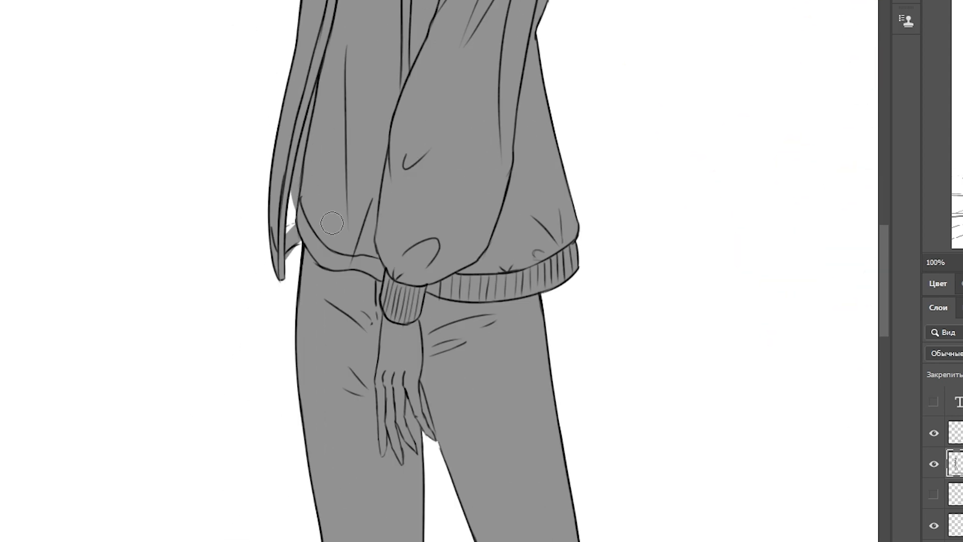
drag(274, 321, 263, 411)
drag(306, 301, 311, 432)
mouse_move(231, 477)
mouse_down()
mouse_move(275, 483)
mouse_move(319, 351)
mouse_up()
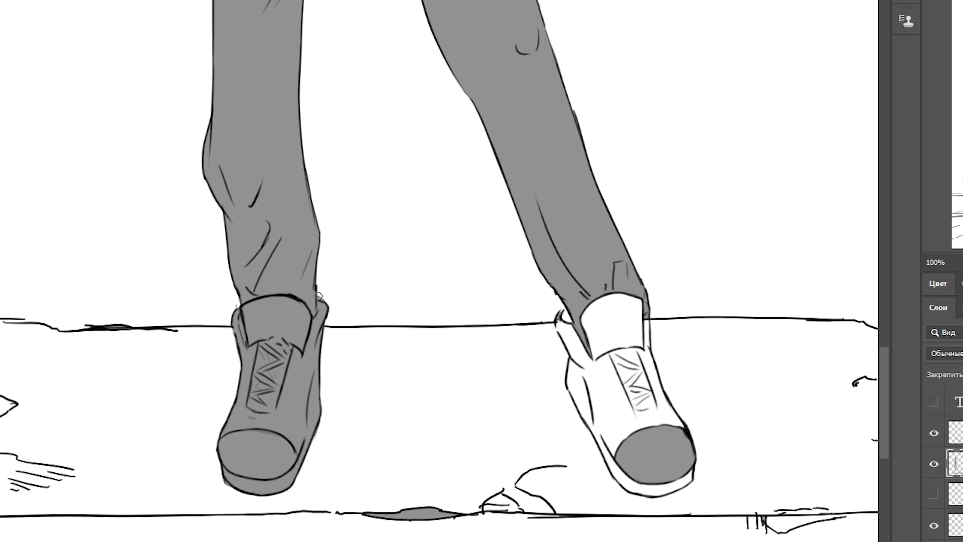
Paint the slanted leg's sneaker with the flat gray base
drag(451, 301, 347, 278)
drag(482, 281, 532, 401)
drag(466, 341, 556, 463)
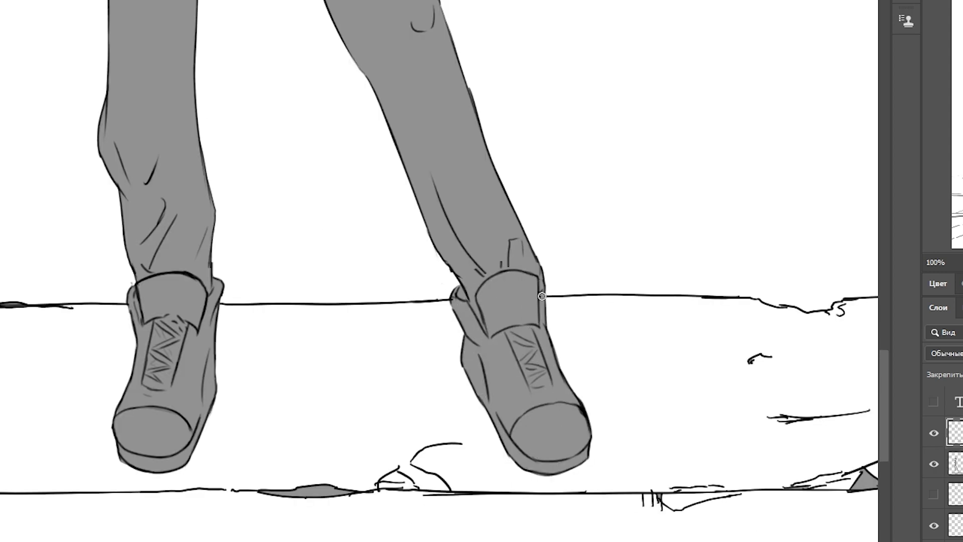
Switch to the layer below the line art and fill the ledge and its post, box and cable with flat gray
key(alt+bracketleft)
scroll(542, 296, down, 3)
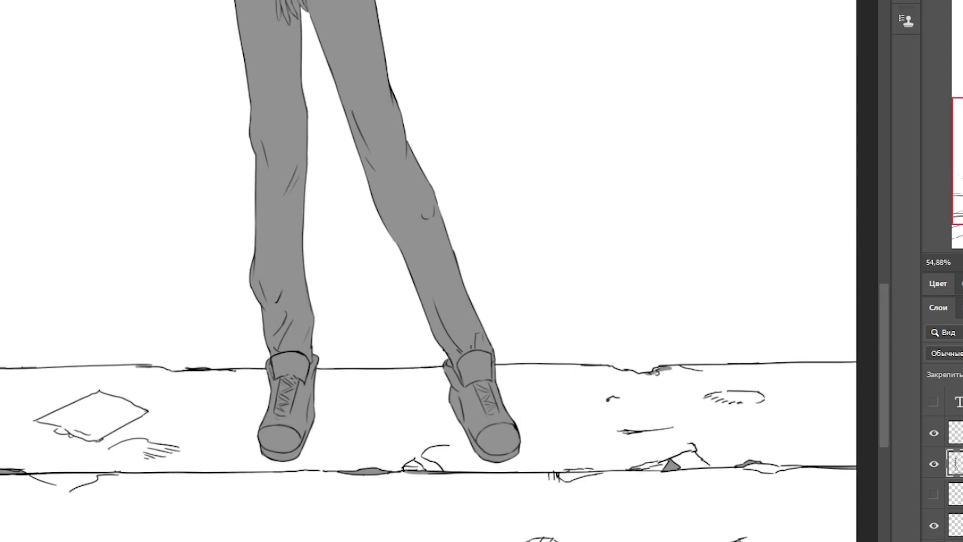
click(218, 448)
scroll(430, 442, down, 3)
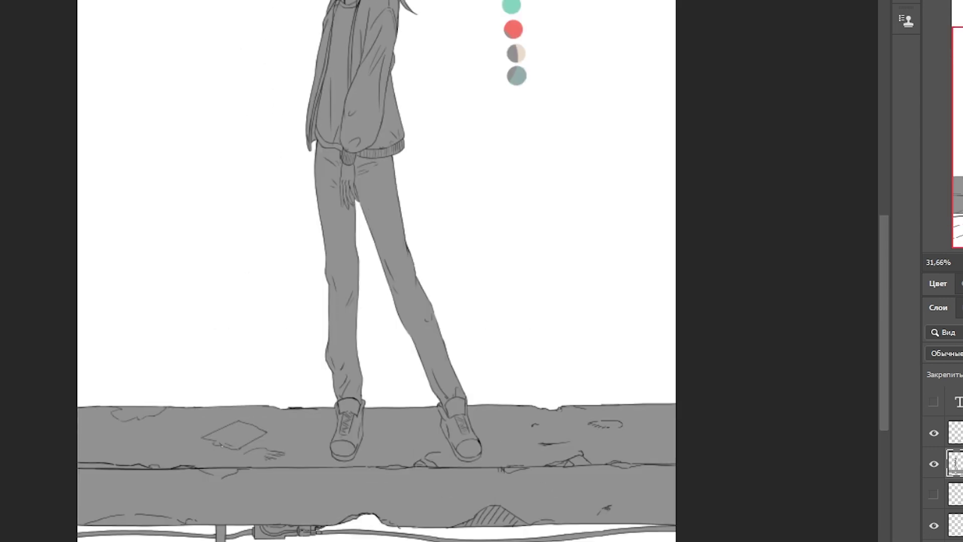
Add a new layer clipped to the gray base and paint the character's hand in cream skin color
scroll(446, 185, up, 2)
scroll(447, 186, down, 3)
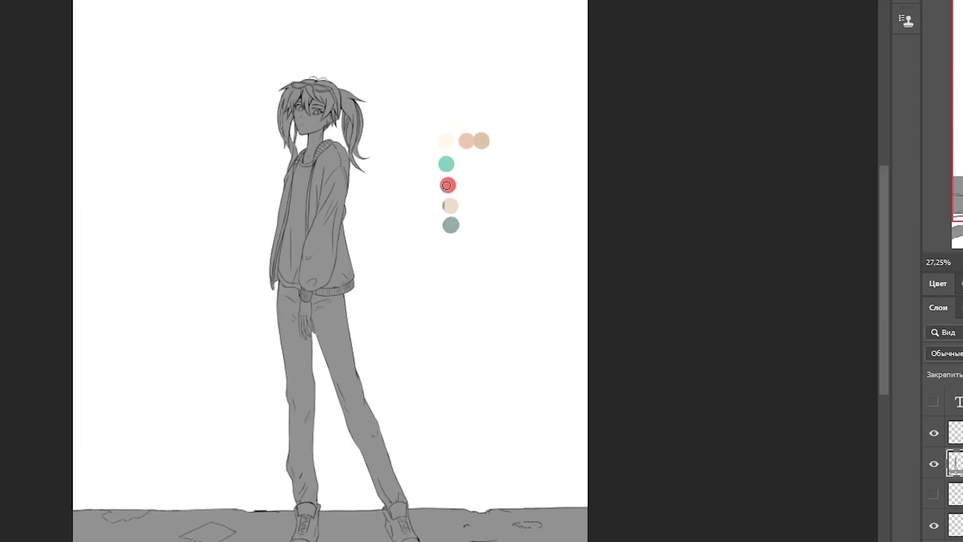
scroll(334, 40, up, 1)
key(ctrl+shift+alt+n)
key(ctrl+alt+g)
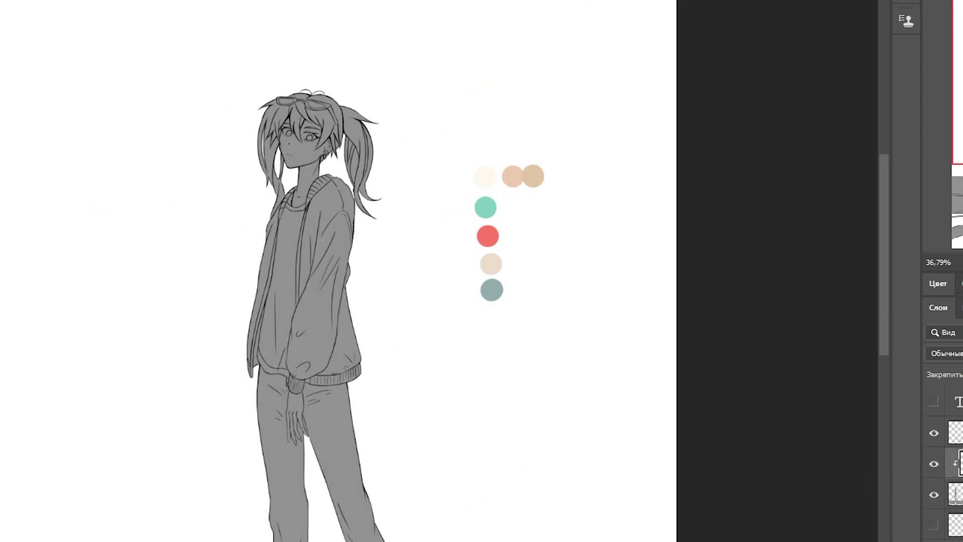
scroll(383, 507, up, 3)
scroll(382, 508, down, 2)
drag(322, 436, 326, 469)
scroll(326, 451, down, 4)
Paint the face, ear and neck with the flat cream skin color
mouse_move(326, 302)
mouse_down()
mouse_move(347, 295)
mouse_move(342, 260)
mouse_move(358, 286)
mouse_move(346, 201)
mouse_up()
scroll(326, 90, up, 5)
click(307, 90)
key(b)
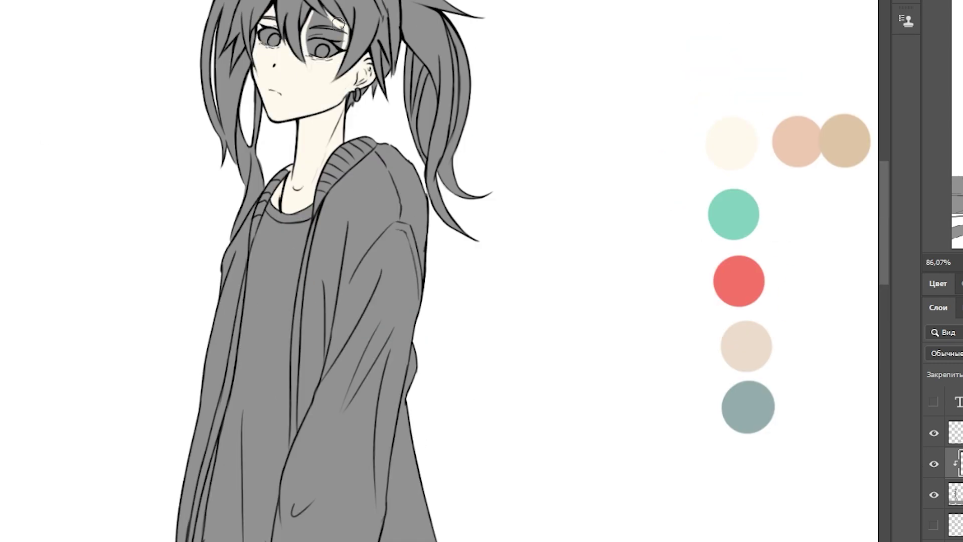
mouse_move(338, 24)
mouse_down()
mouse_move(346, 17)
mouse_move(371, 61)
mouse_move(229, 209)
mouse_move(452, 201)
mouse_move(344, 241)
mouse_move(363, 279)
mouse_up()
Color the hair with the palette's mint green and the sunglasses dark gray on the clipped layers
alt+click(733, 213)
key(alt+bracketright)
mouse_move(382, 15)
mouse_down()
mouse_move(331, 13)
mouse_move(342, 14)
mouse_up()
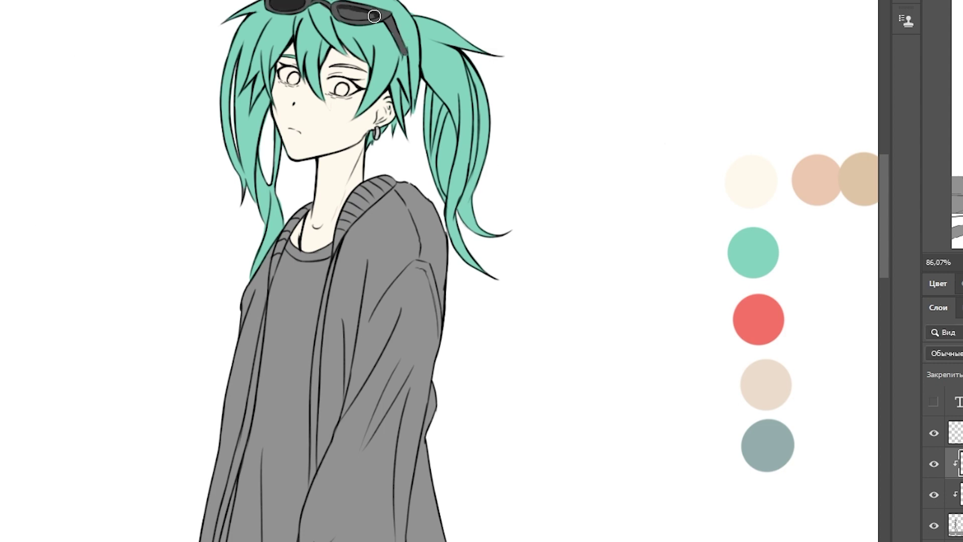
Switch to the lower clipped layer and paint the jacket red, sampling the color from the palette
key(alt+bracketleft)
key(alt+bracketleft)
scroll(378, 278, down, 3)
drag(739, 278, 703, 200)
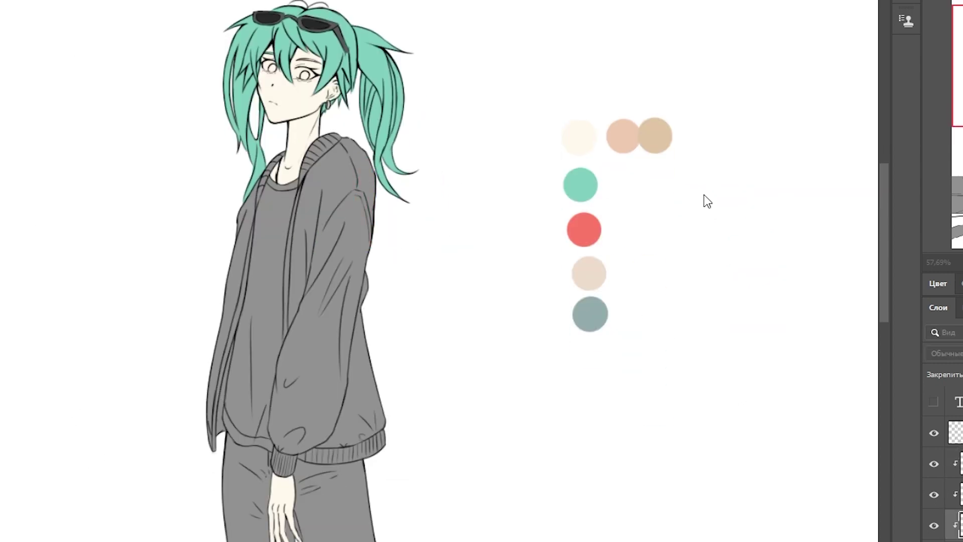
alt+click(584, 229)
mouse_move(358, 294)
mouse_down()
mouse_move(365, 163)
mouse_move(299, 416)
mouse_move(331, 331)
mouse_move(294, 241)
mouse_move(274, 453)
mouse_move(361, 422)
mouse_move(374, 444)
mouse_up()
drag(261, 160, 226, 432)
Paint the jacket's zipper edges golden yellow and fill the T-shirt with flat beige
scroll(329, 286, up, 1)
key(v)
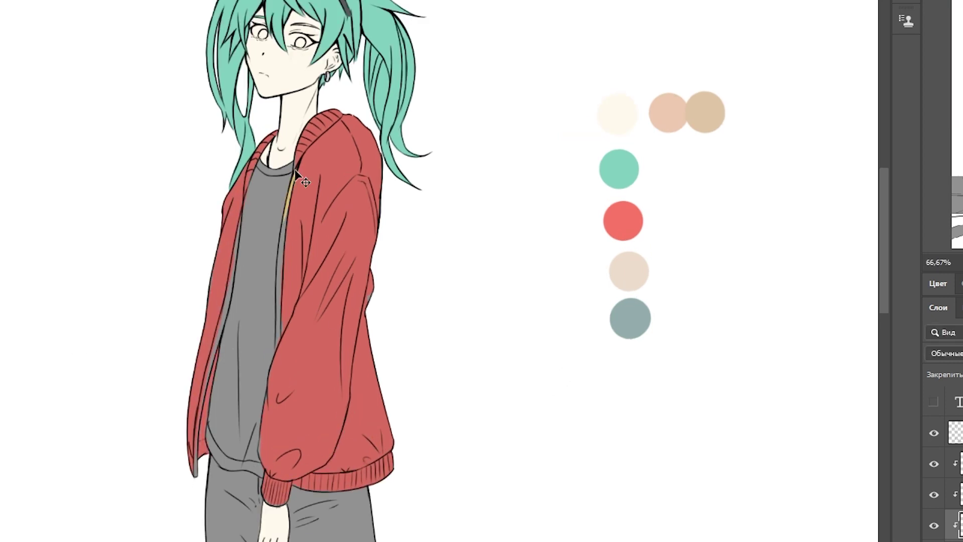
drag(240, 208, 193, 444)
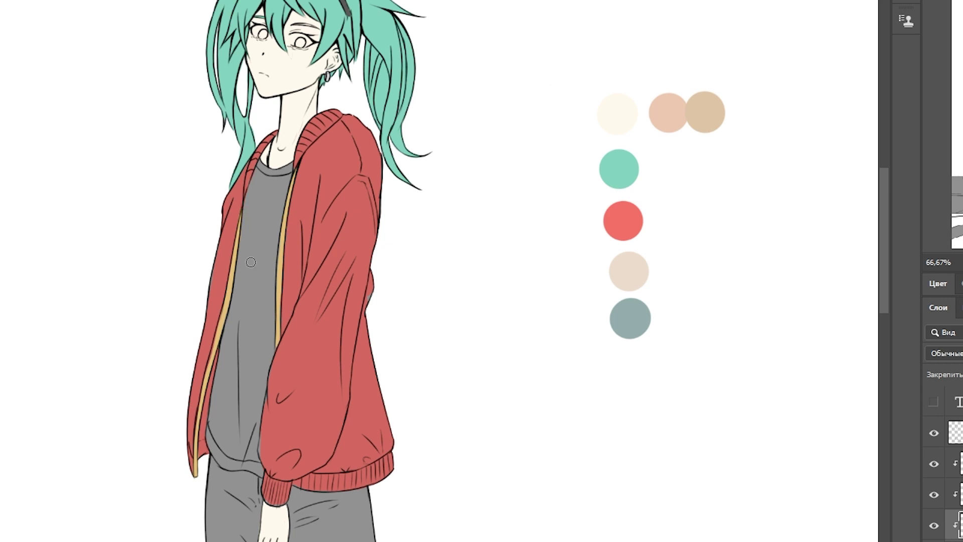
mouse_move(271, 171)
mouse_down()
mouse_move(256, 261)
mouse_move(271, 291)
mouse_move(235, 426)
mouse_move(246, 464)
mouse_up()
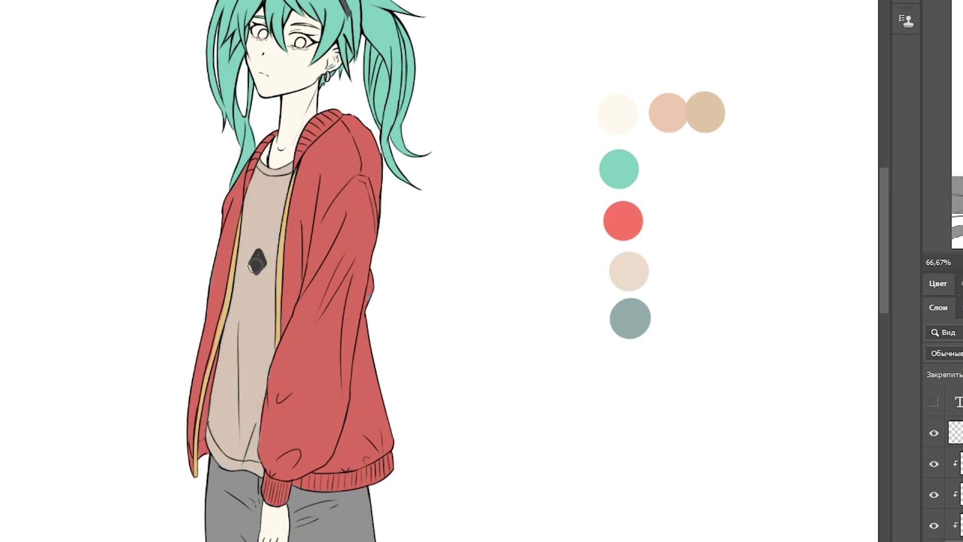
Draw a dark gray angular diamond emblem on the T-shirt's chest and transform it into place slightly lower
drag(244, 266, 274, 257)
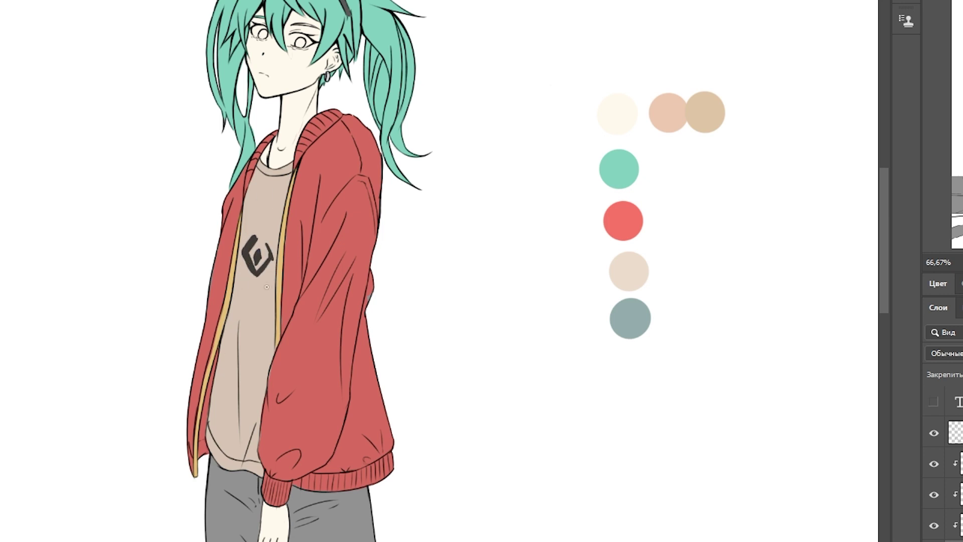
key(ctrl+t)
key(Return)
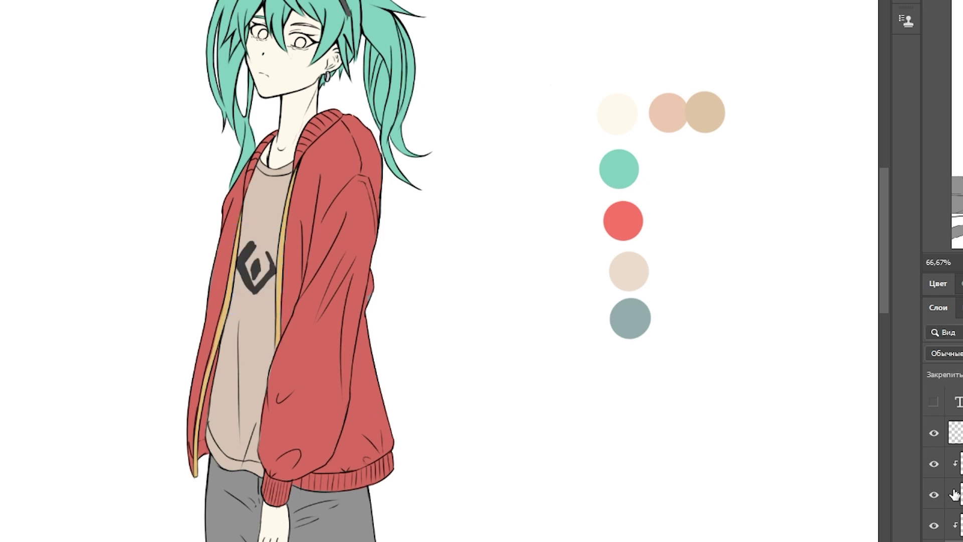
Paint both trouser legs with the flat gray-teal color
scroll(452, 271, down, 5)
scroll(341, 271, down, 3)
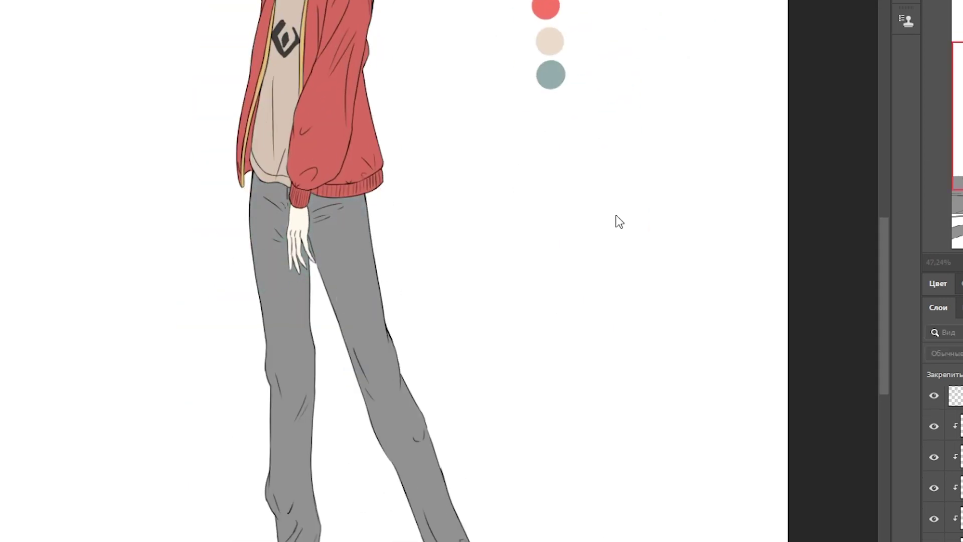
mouse_move(281, 211)
mouse_down()
mouse_move(335, 306)
mouse_move(382, 492)
mouse_up()
Fill both sneakers with flat light gray, including the toe caps
scroll(490, 398, down, 5)
scroll(517, 344, up, 4)
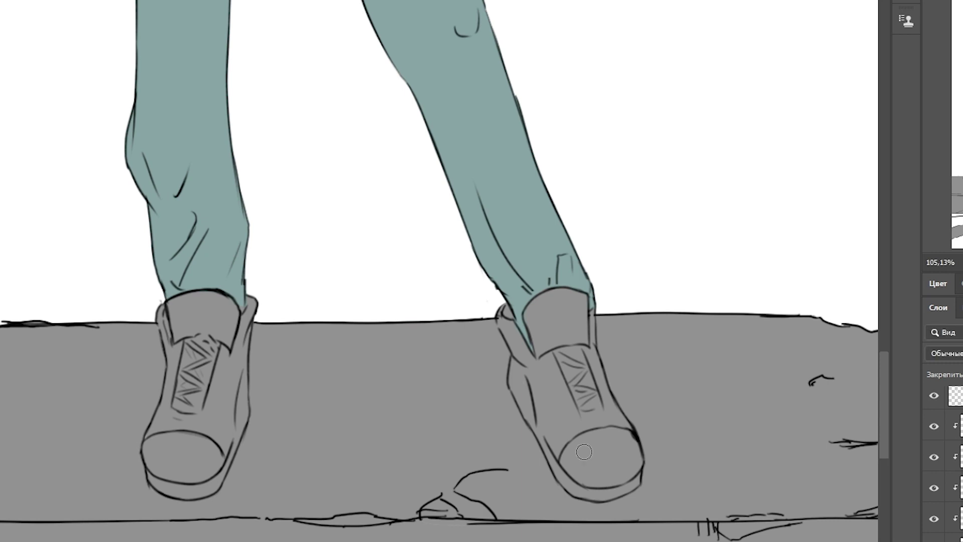
scroll(357, 275, down, 2)
mouse_move(209, 321)
mouse_down()
mouse_move(215, 351)
mouse_move(200, 381)
mouse_move(236, 426)
mouse_move(222, 455)
mouse_up()
drag(481, 348, 576, 436)
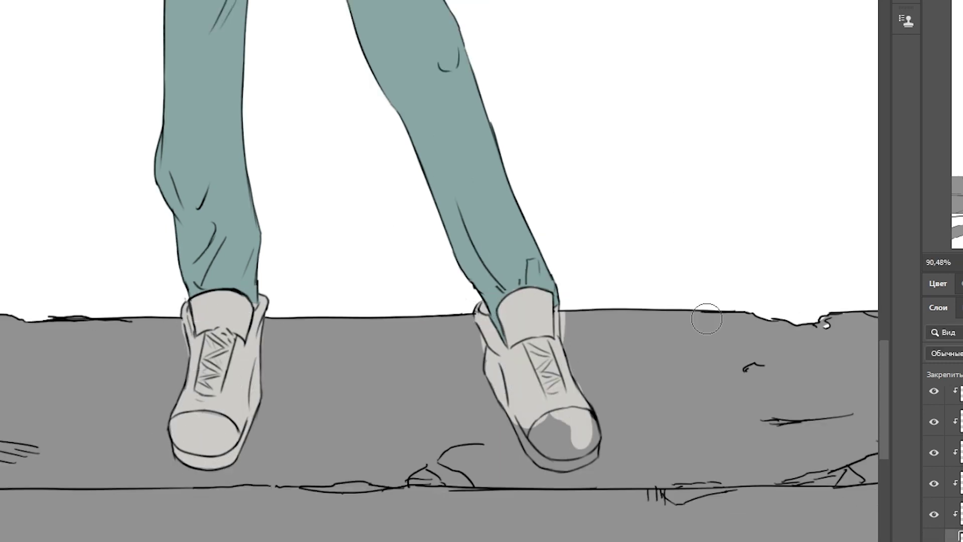
drag(709, 311, 614, 181)
mouse_move(416, 281)
mouse_down()
mouse_move(481, 326)
mouse_move(452, 334)
mouse_up()
Paint the irises of both eyes green on the clipped color layer
scroll(800, 390, down, 3)
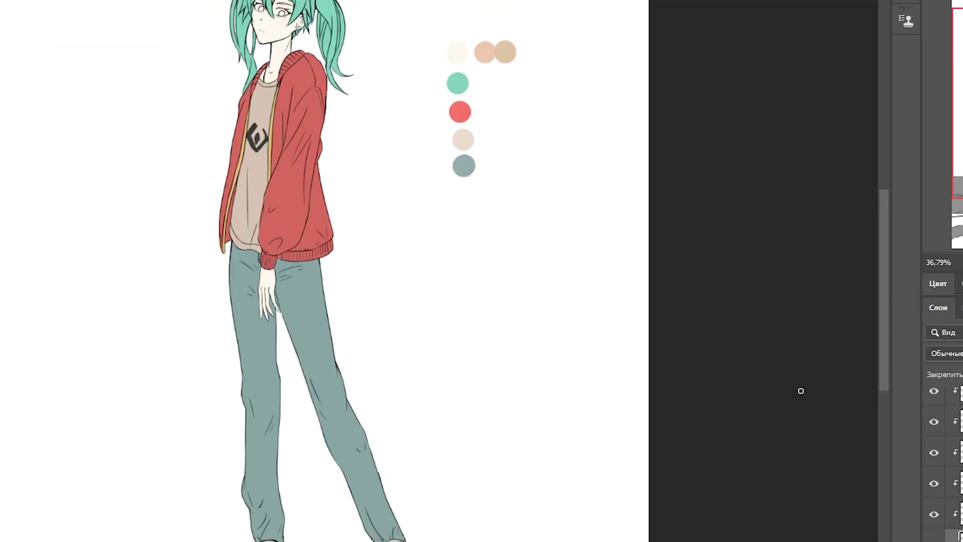
scroll(634, 217, up, 1)
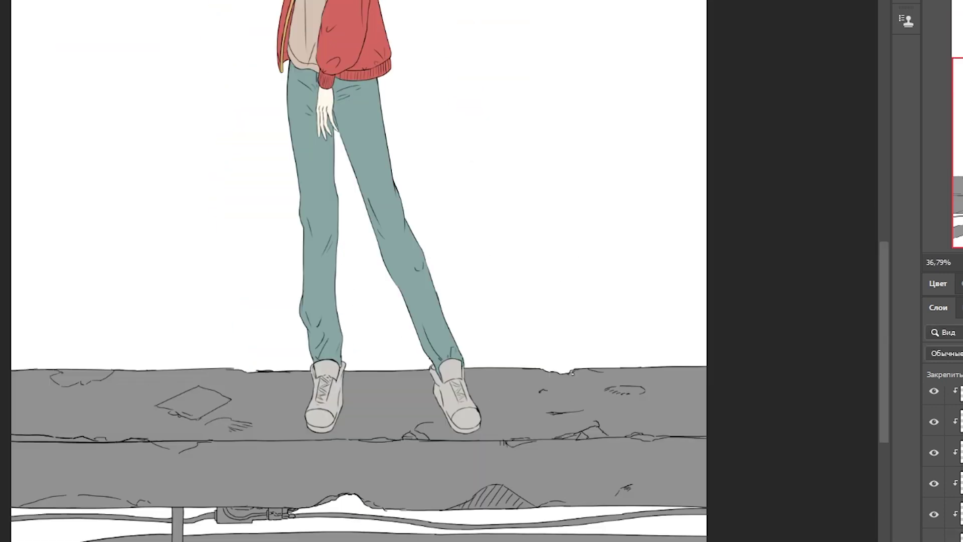
scroll(504, 479, down, 2)
scroll(324, 152, up, 6)
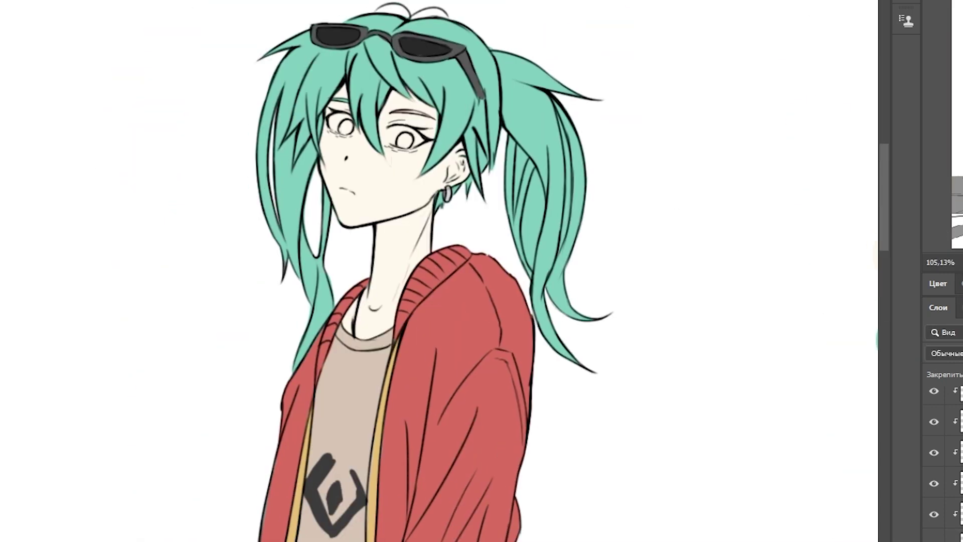
scroll(281, 258, up, 1)
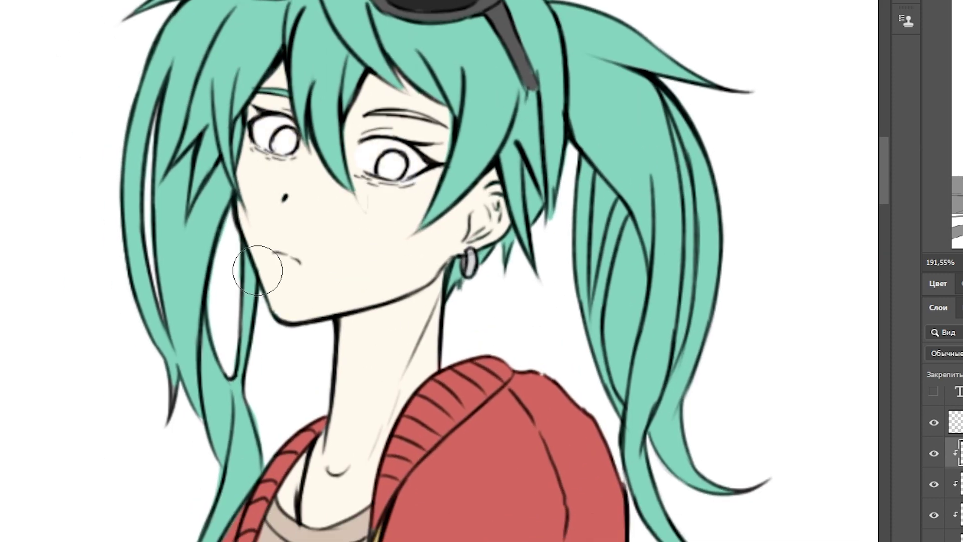
click(394, 165)
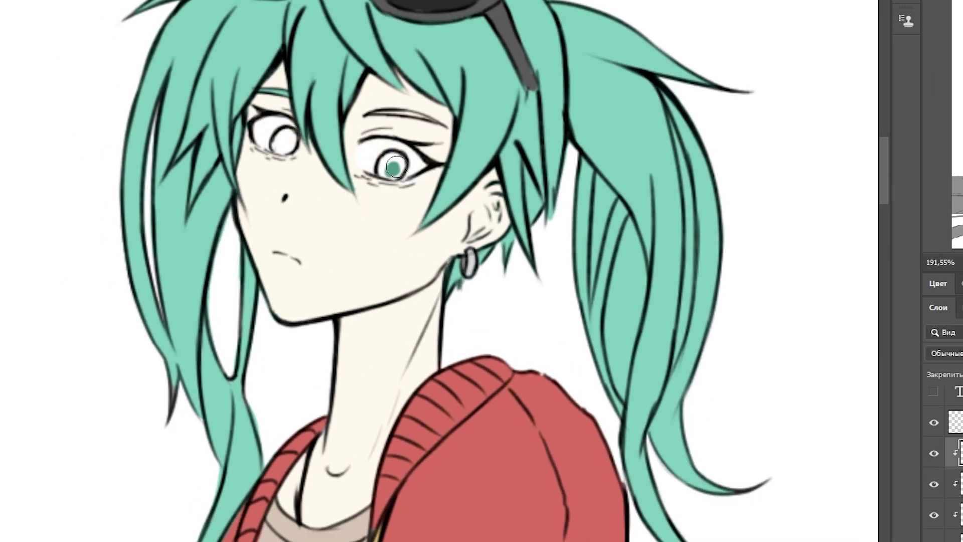
click(285, 142)
Paint the ledge and its post, box and cable with flat dark gray
scroll(334, 283, down, 6)
scroll(351, 291, down, 5)
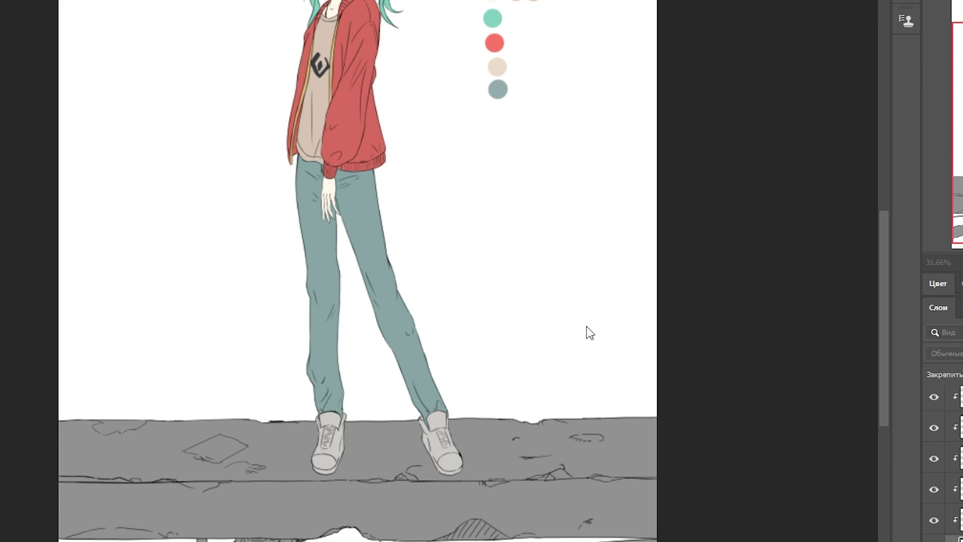
mouse_move(667, 477)
mouse_down()
mouse_move(645, 510)
mouse_move(95, 482)
mouse_up()
scroll(311, 502, up, 2)
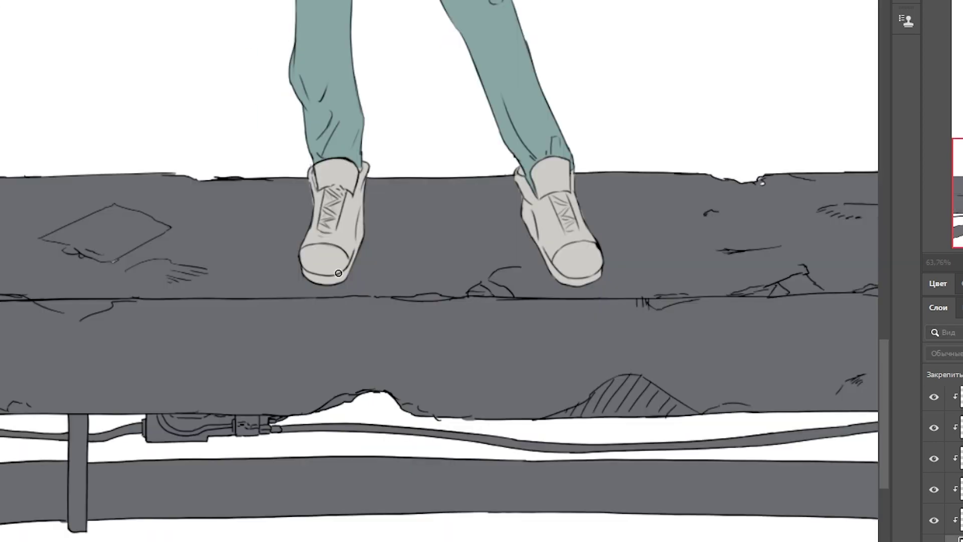
drag(281, 426, 170, 424)
Show the night-city background behind the character and hide the blue tint layer clipped over the figure
scroll(451, 351, down, 2)
scroll(451, 351, up, 6)
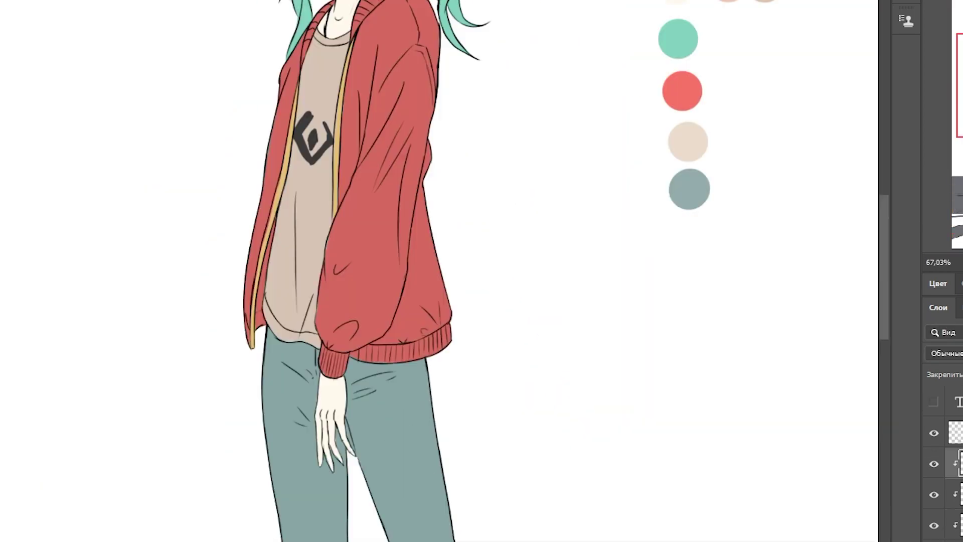
scroll(352, 271, down, 6)
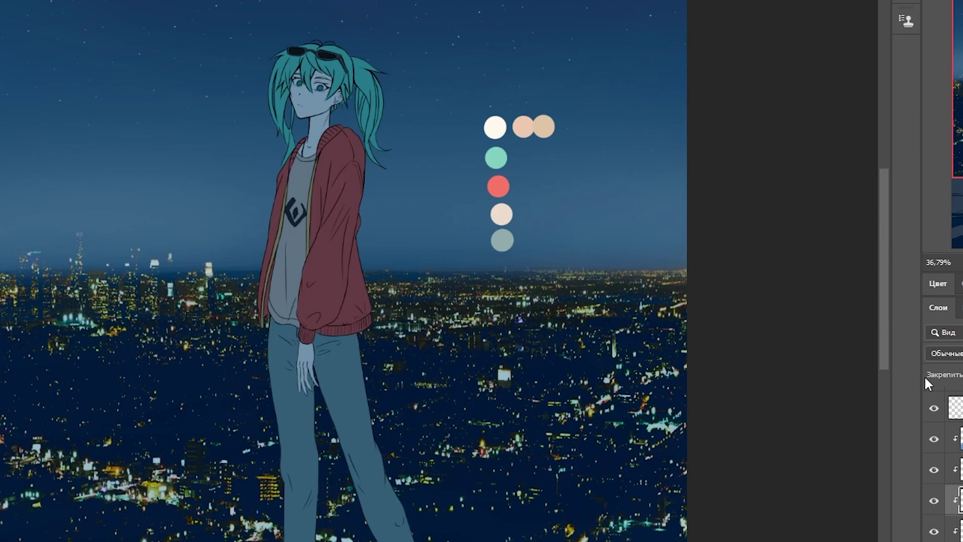
scroll(213, 290, up, 1)
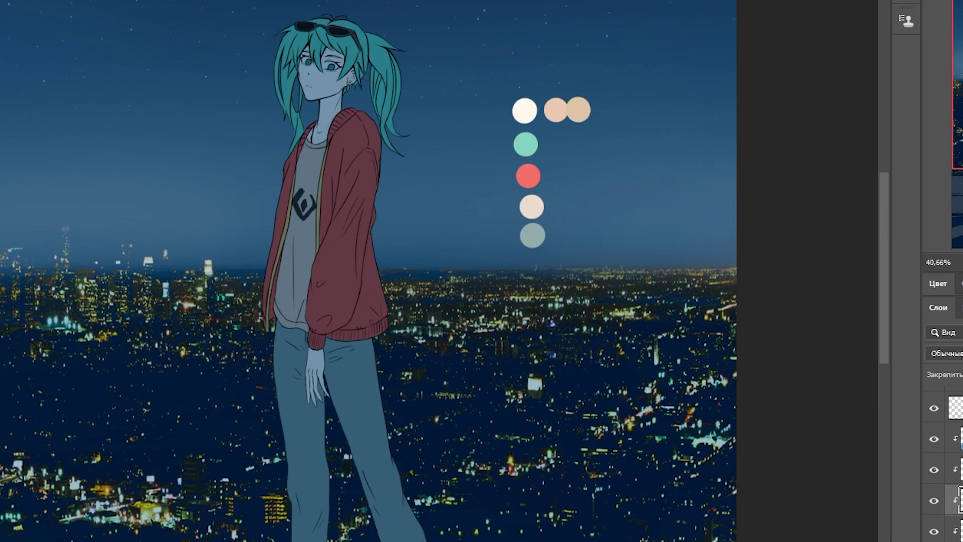
click(956, 439)
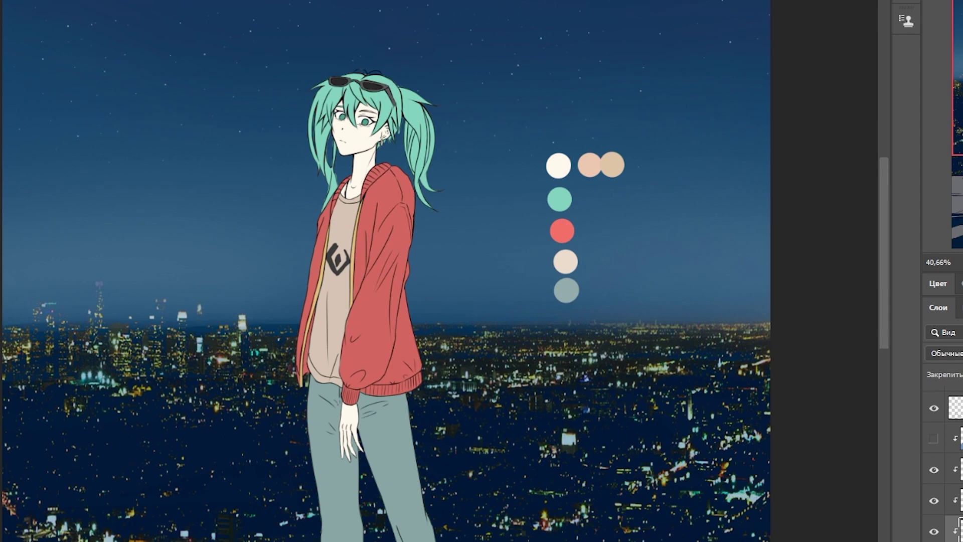
Add a new layer and softly shade the hair with darker green and the jacket sleeve with brownish red
scroll(311, 94, up, 5)
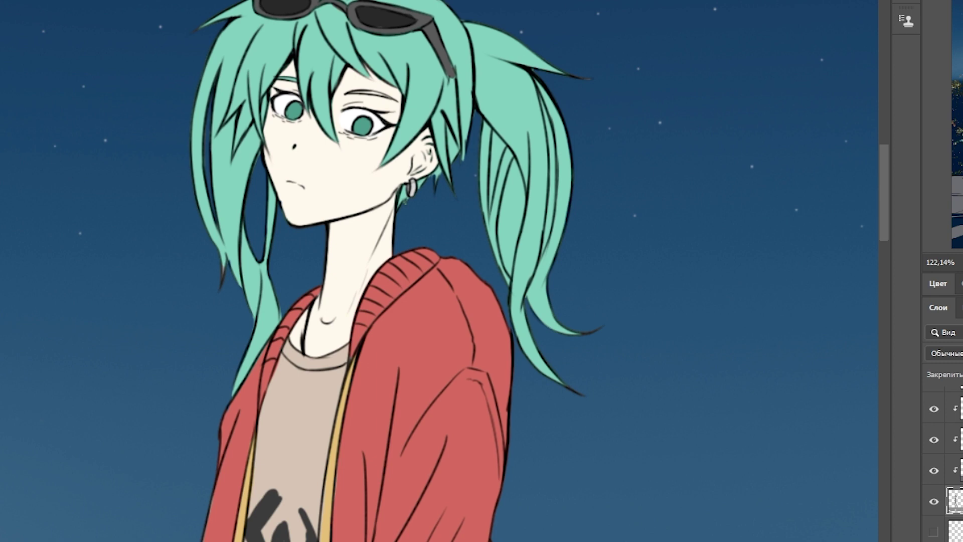
key(ctrl+shift+n)
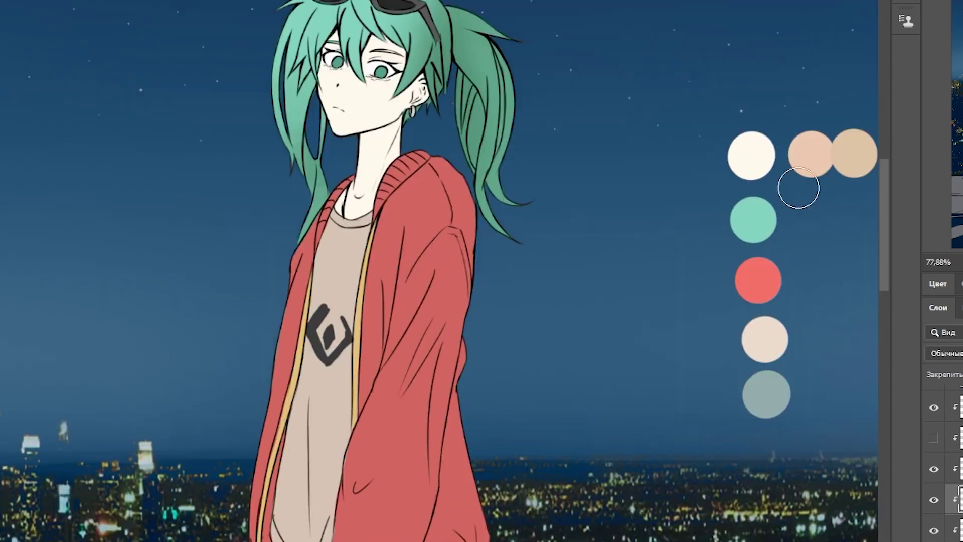
scroll(441, 251, down, 3)
scroll(409, 318, up, 5)
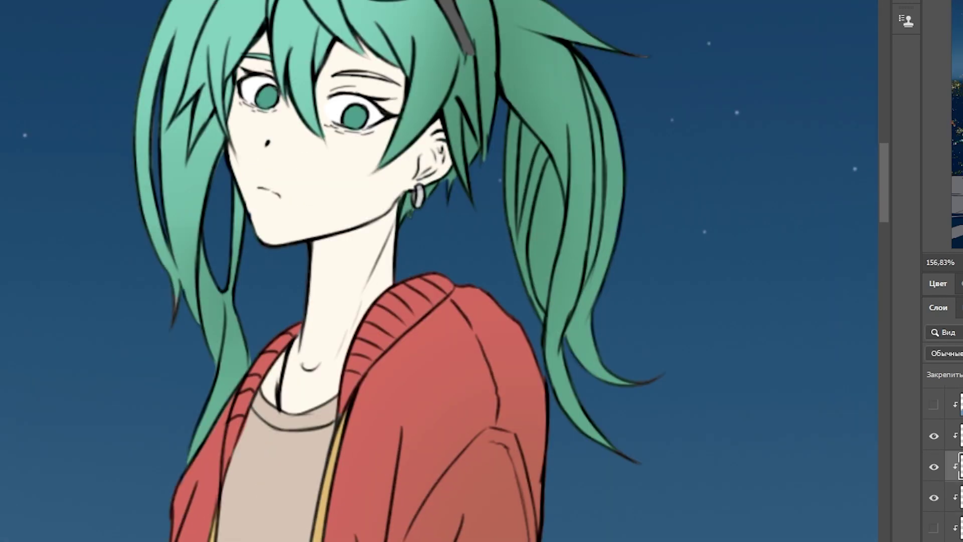
Shade the skin in soft peach under the jaw, on the neck, ear and nose, and around the eyes
drag(321, 247, 364, 237)
mouse_move(398, 199)
mouse_down()
mouse_move(355, 241)
mouse_move(436, 137)
mouse_move(406, 187)
mouse_up()
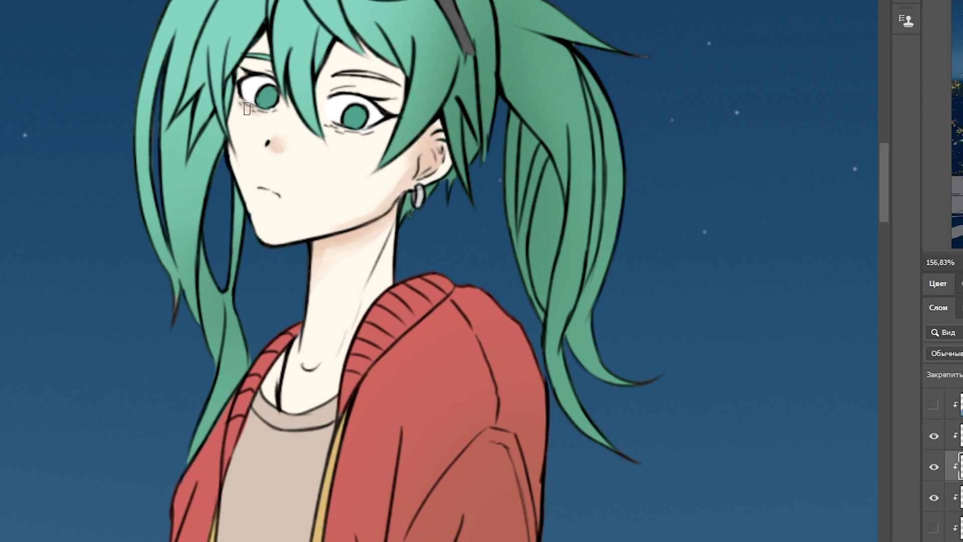
key(v)
scroll(333, 281, down, 2)
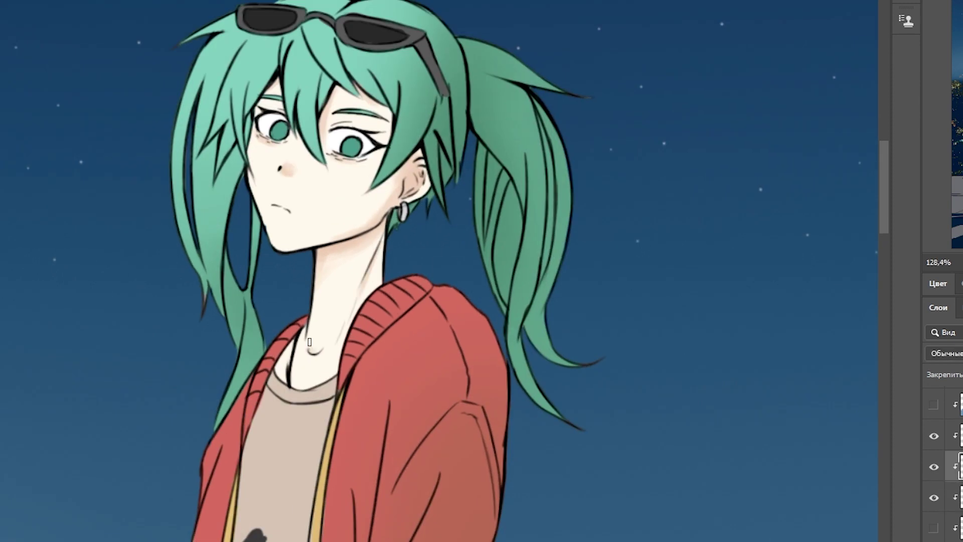
scroll(280, 473, down, 2)
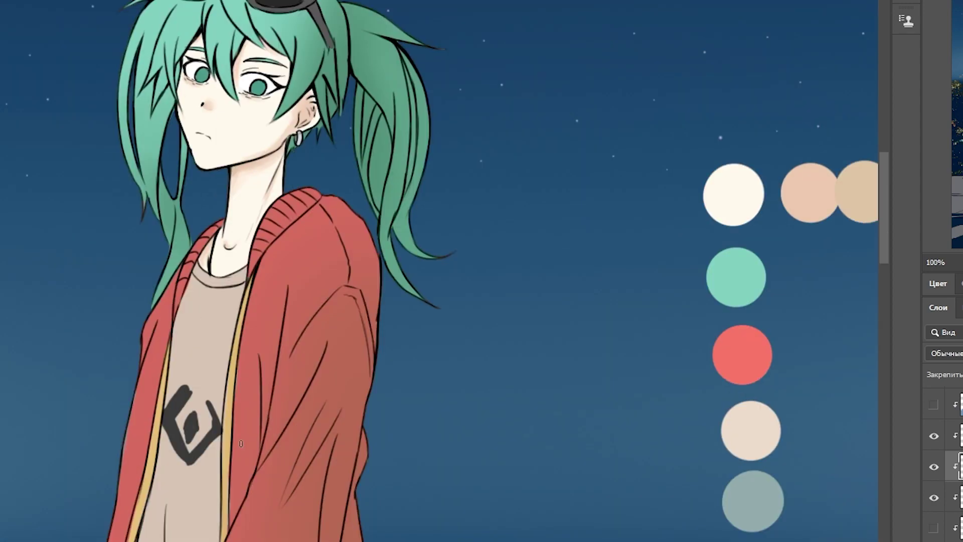
scroll(317, 151, up, 3)
scroll(336, 139, down, 3)
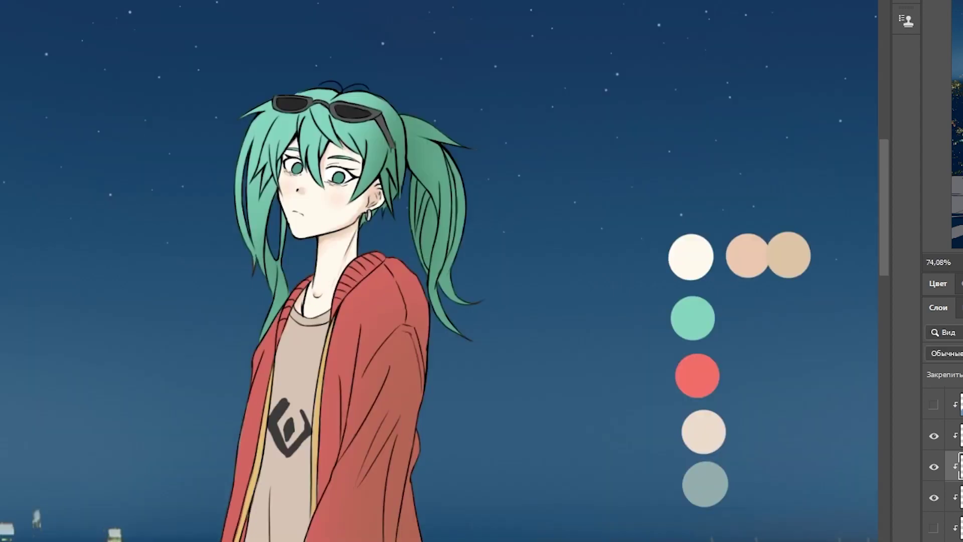
Switch to the T-shirt's color layer and brush darker beige shadows along its folds and hem
scroll(699, 423, down, 4)
scroll(334, 278, up, 3)
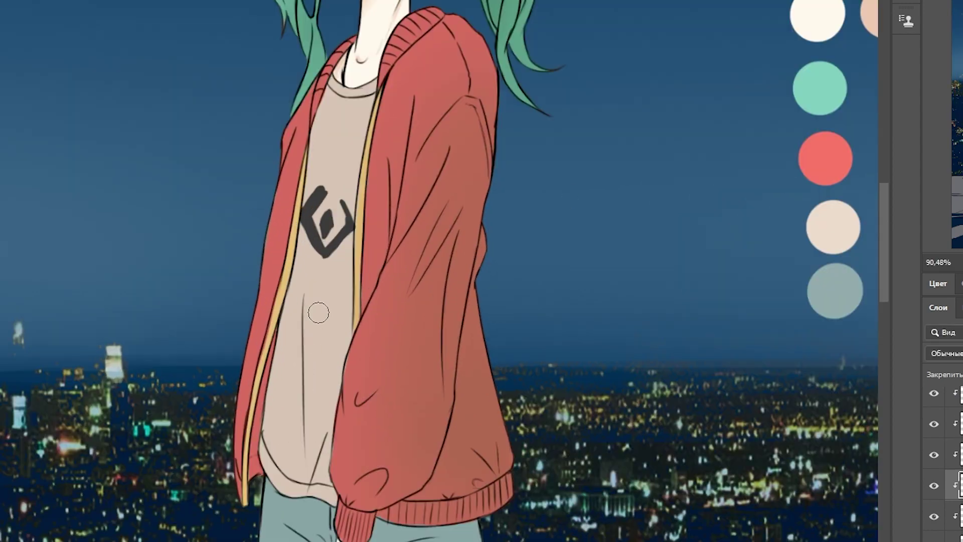
mouse_move(306, 301)
mouse_down()
mouse_move(296, 381)
mouse_move(283, 404)
mouse_move(286, 471)
mouse_up()
mouse_move(326, 80)
mouse_down()
mouse_move(301, 281)
mouse_move(322, 482)
mouse_up()
drag(296, 426, 316, 486)
Finish the soft shadows on the T-shirt's folds and brush darker red shading along the jacket's front and sleeve folds
scroll(365, 136, down, 3)
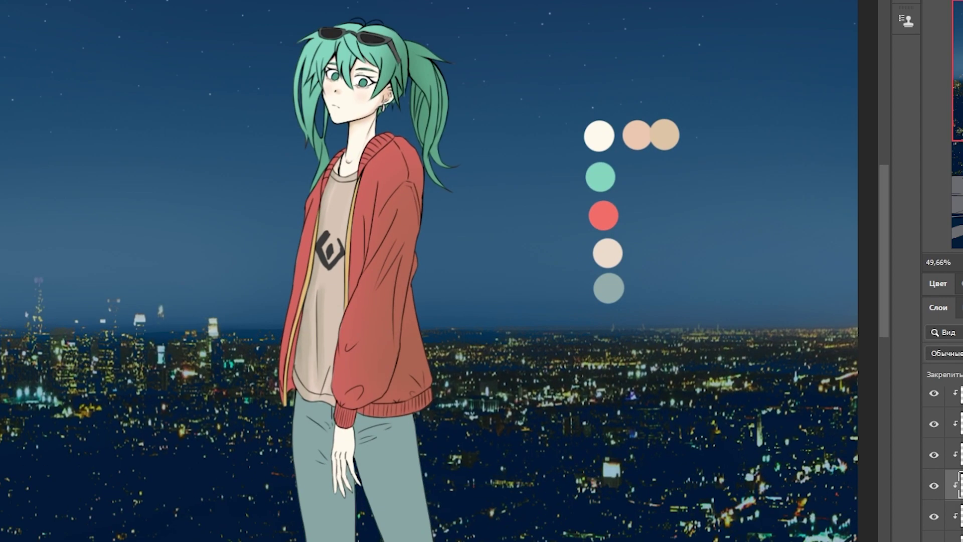
scroll(301, 251, up, 2)
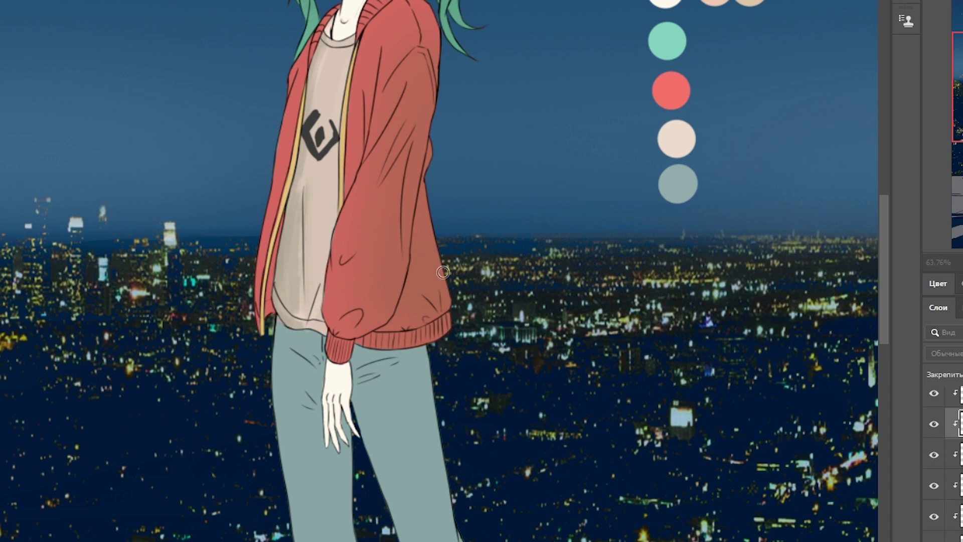
scroll(332, 284, up, 1)
drag(412, 119, 393, 155)
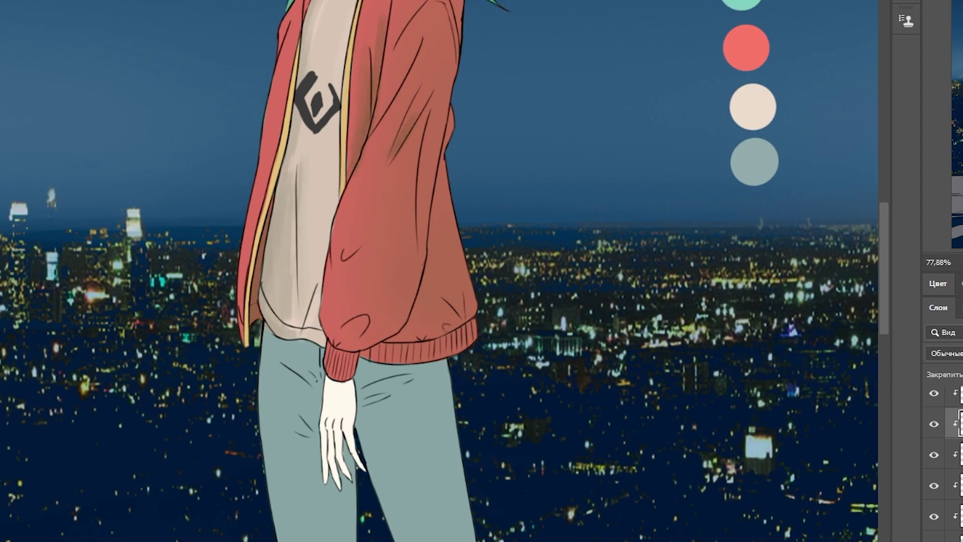
scroll(297, 412, down, 3)
scroll(351, 301, up, 2)
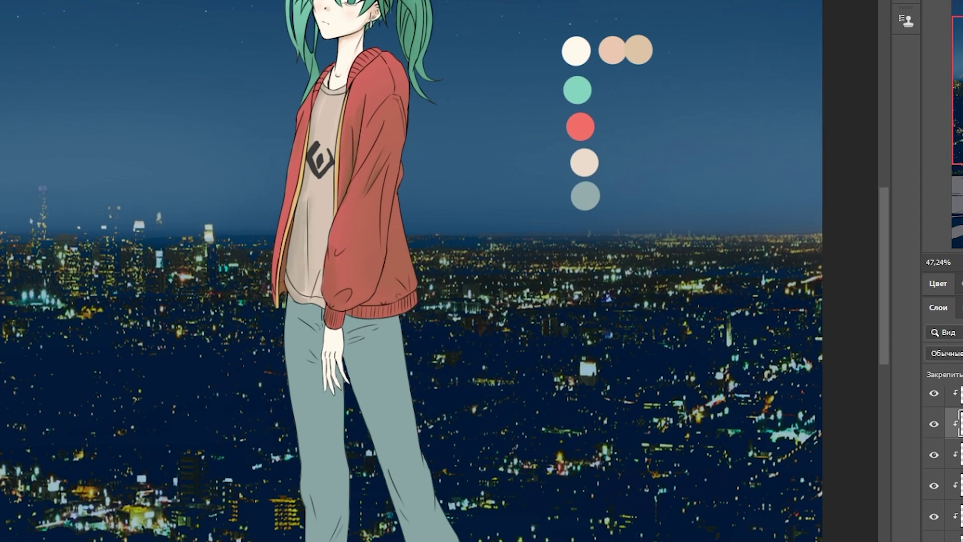
Shade the jeans with a darker grey-blue along the waist, the outer thighs and down both legs to the ankles
drag(301, 126, 312, 274)
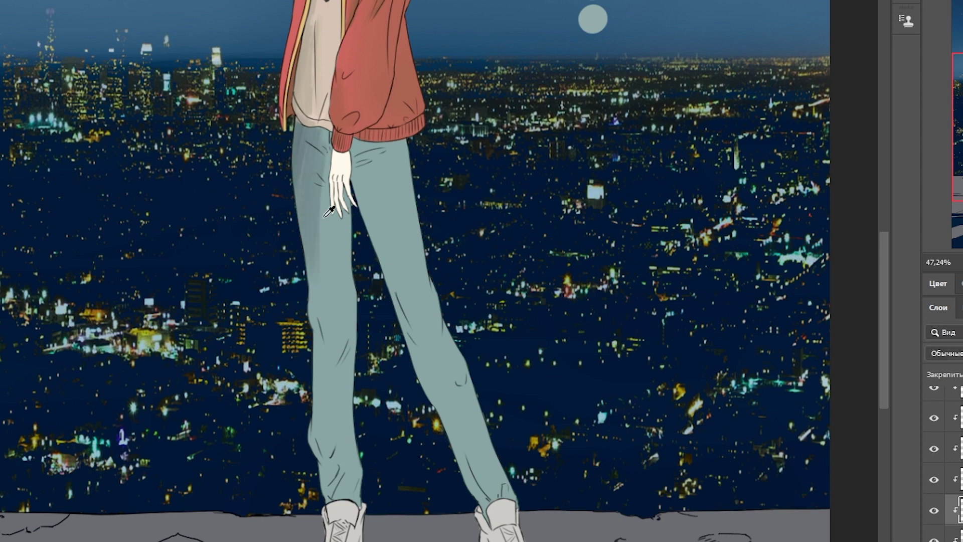
mouse_move(381, 150)
mouse_down()
mouse_move(354, 274)
mouse_move(374, 233)
mouse_up()
mouse_move(316, 326)
mouse_down()
mouse_move(321, 462)
mouse_move(347, 516)
mouse_up()
mouse_move(384, 238)
mouse_down()
mouse_move(431, 402)
mouse_move(477, 504)
mouse_up()
drag(361, 143, 406, 143)
scroll(301, 301, up, 3)
scroll(279, 452, down, 5)
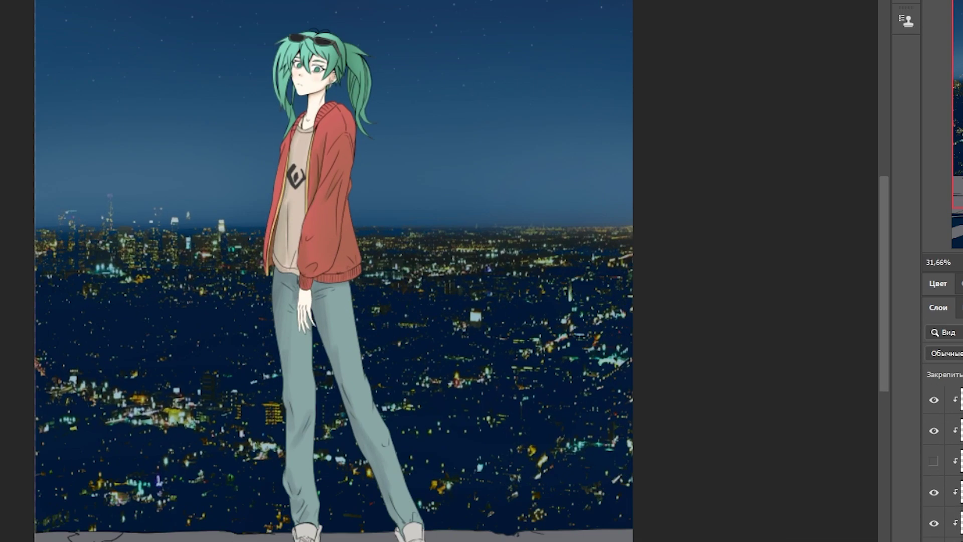
Show the blue tint layer clipped over the figure and ledge and set its blend mode to Multiply
scroll(56, 510, up, 3)
key(shift+plus)
key(shift+plus)
key(shift+plus)
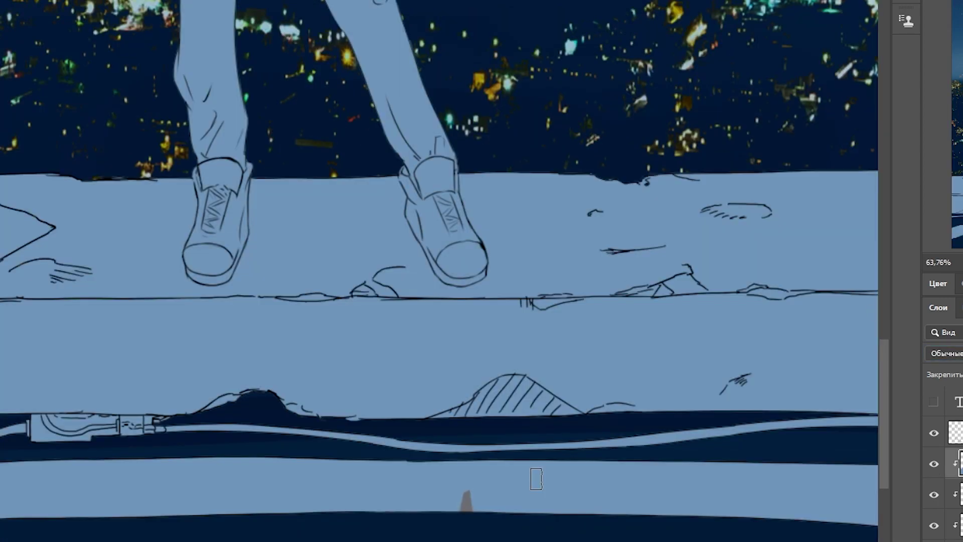
scroll(352, 351, down, 2)
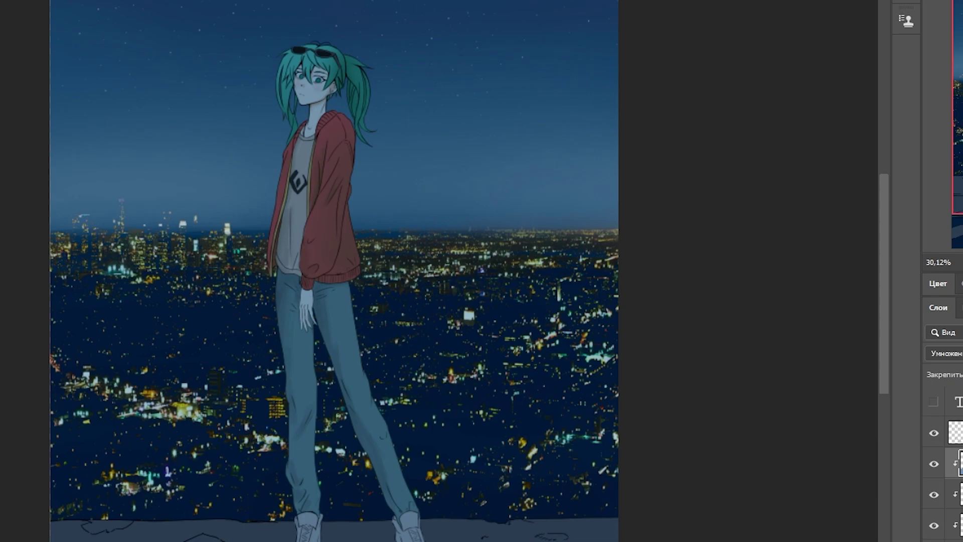
scroll(334, 271, down, 1)
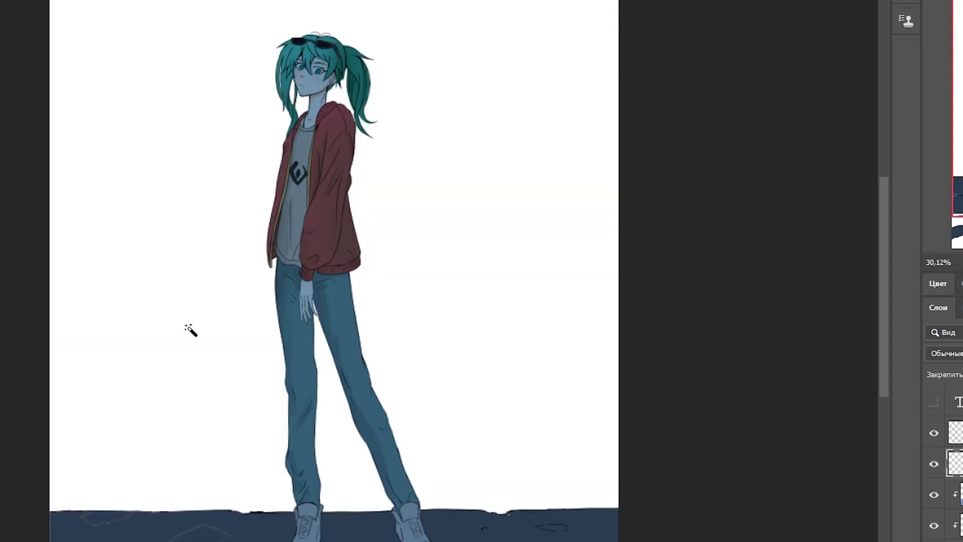
click(190, 330)
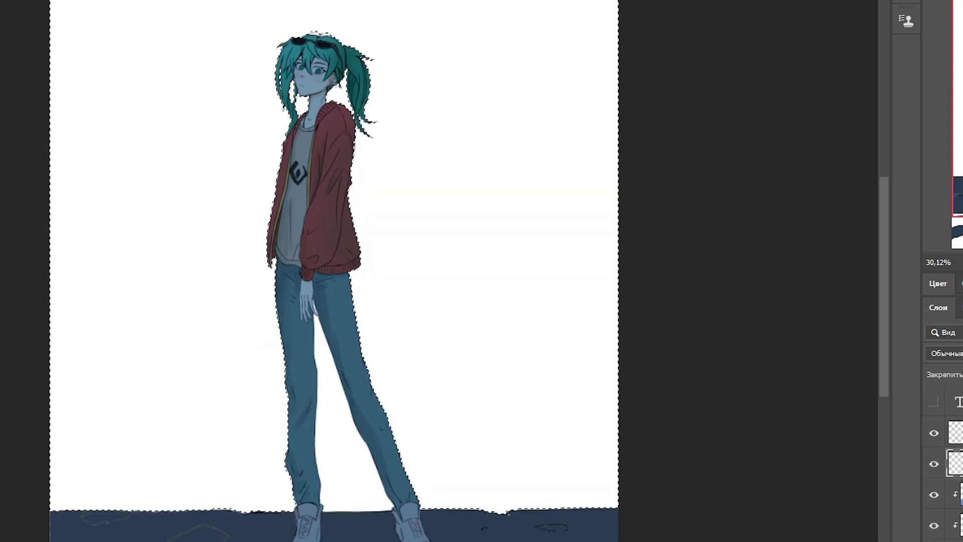
scroll(190, 330, up, 2)
scroll(351, 271, down, 1)
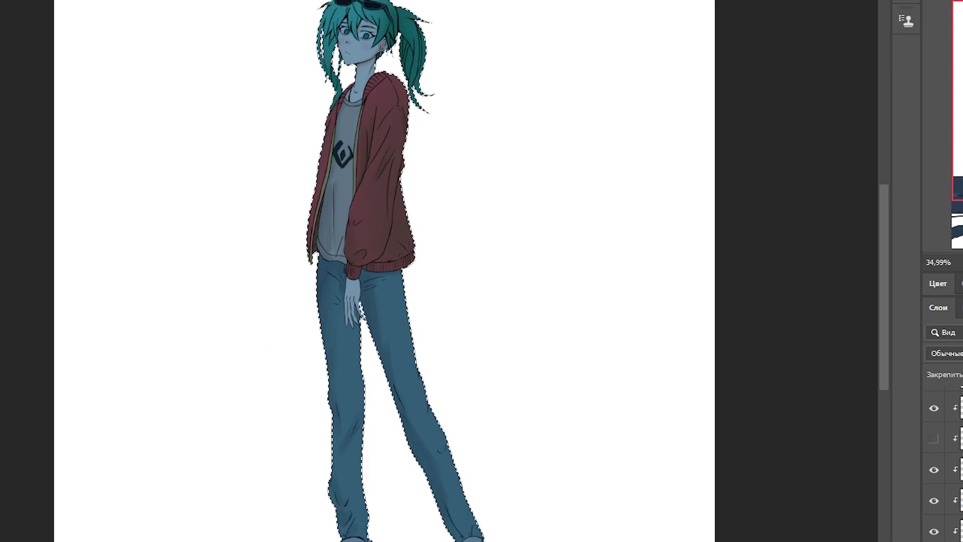
scroll(352, 200, up, 3)
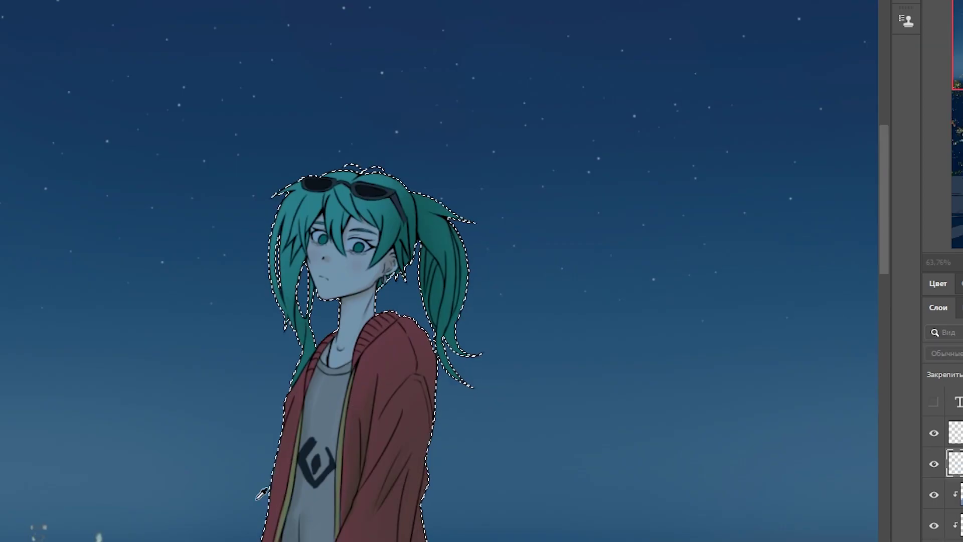
scroll(454, 321, up, 3)
key(ctrl+d)
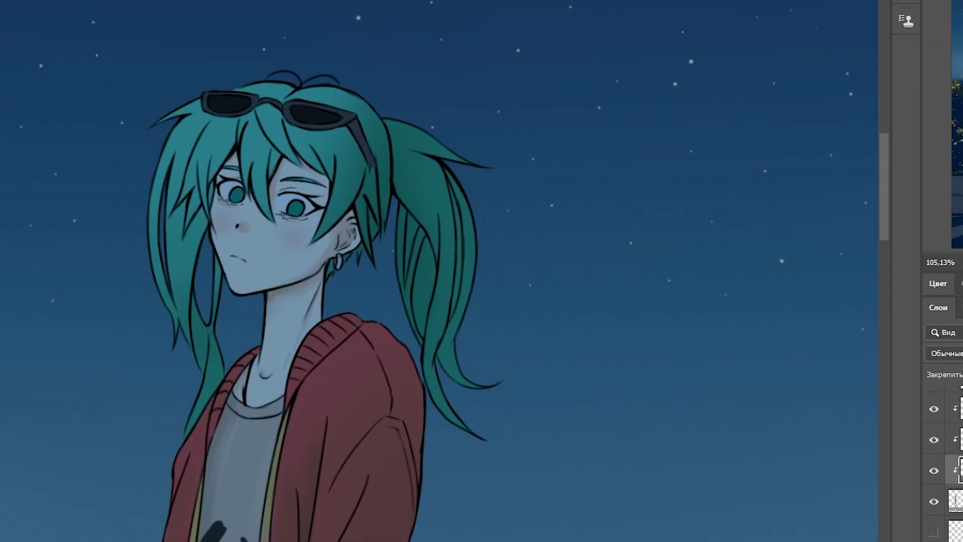
Select the figure's silhouette, leaving out the gaps between the pigtail strands, and paint pale highlights on the bangs and pigtails
scroll(426, 263, down, 3)
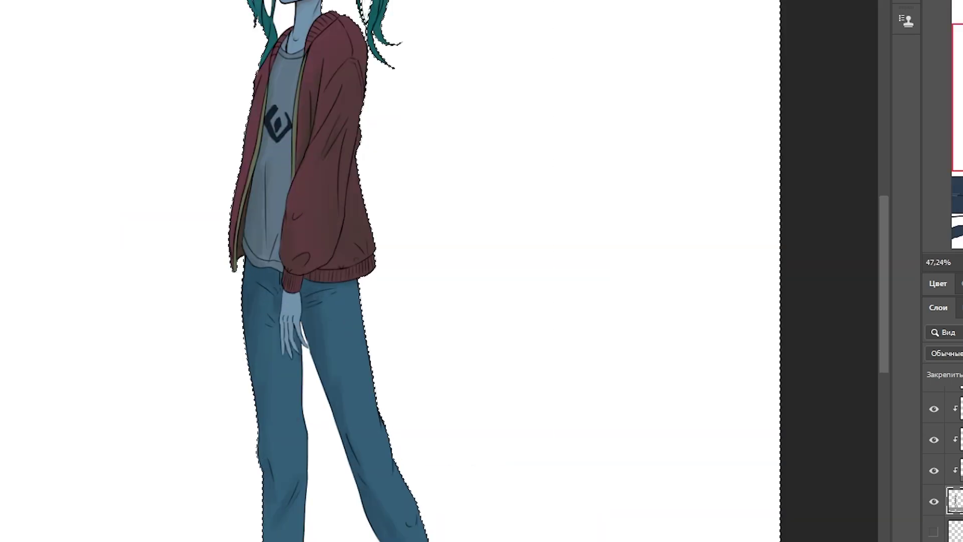
scroll(634, 522, down, 5)
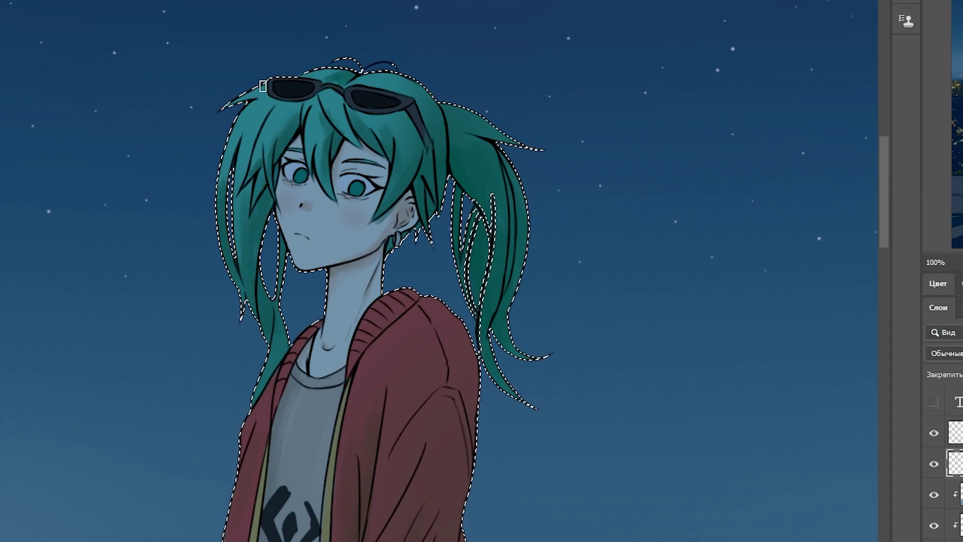
scroll(308, 205, down, 1)
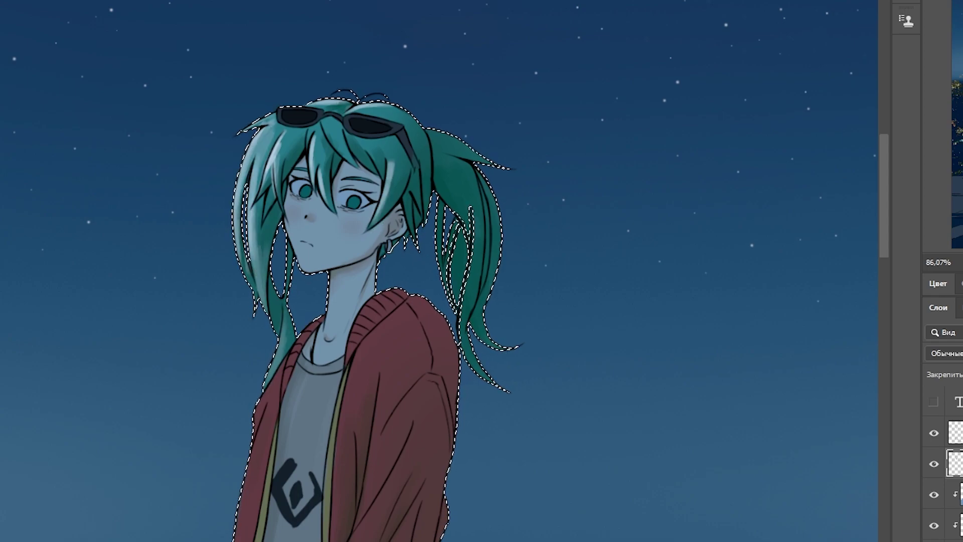
scroll(392, 163, down, 1)
scroll(391, 163, up, 2)
drag(253, 166, 211, 101)
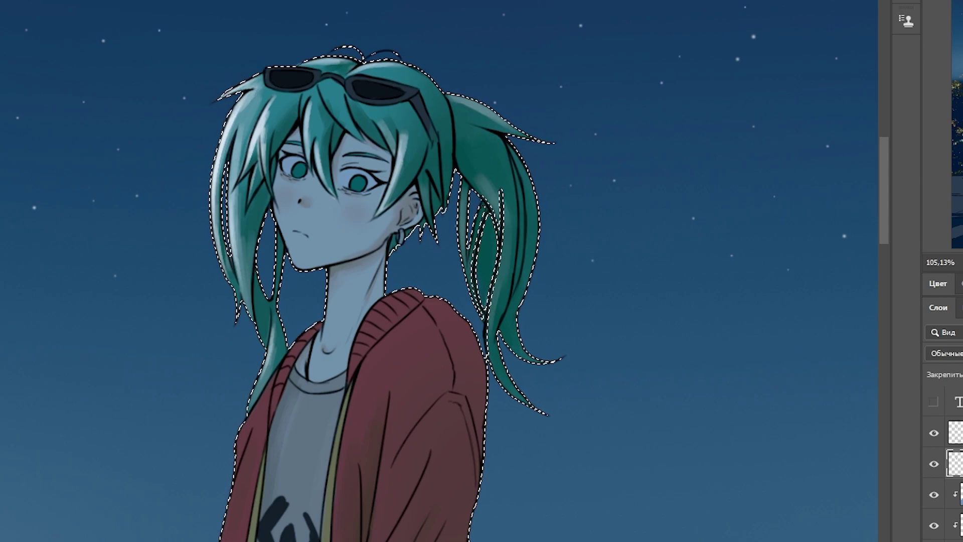
scroll(331, 281, down, 2)
scroll(267, 535, up, 1)
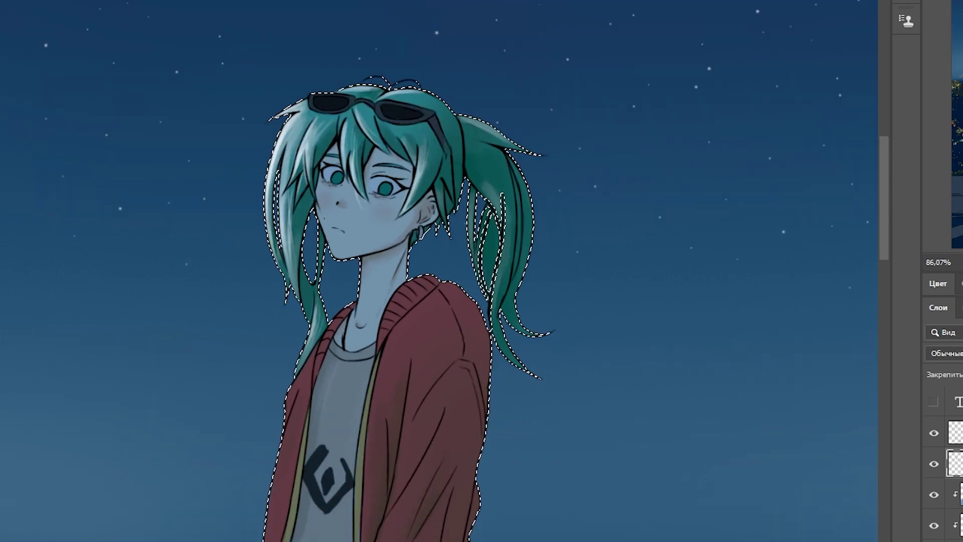
Brush a soft pale glow over the front pigtail and sunglasses on a separate layer and give it a Linear blend mode
scroll(309, 138, up, 1)
drag(398, 32, 215, 0)
drag(251, 200, 381, 181)
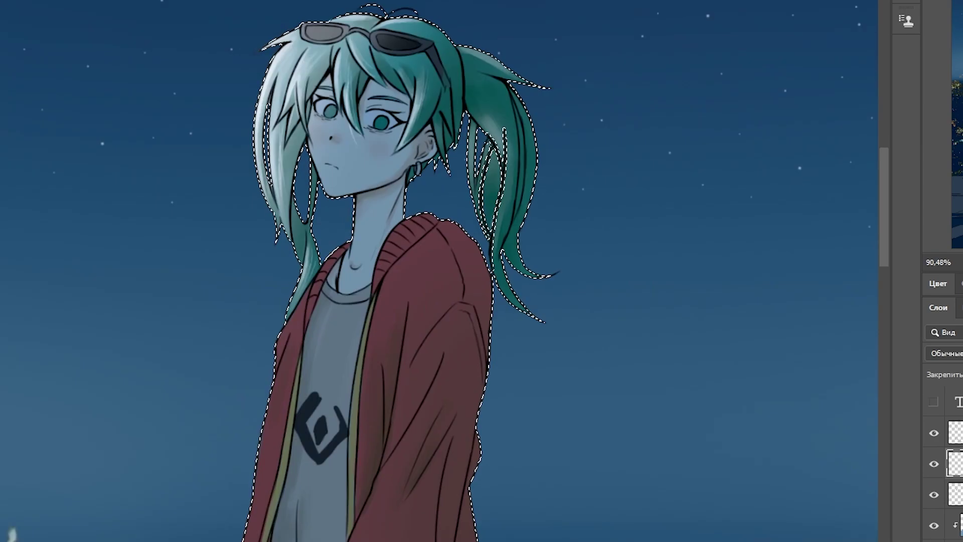
scroll(946, 353, down, 10)
scroll(946, 353, up, 4)
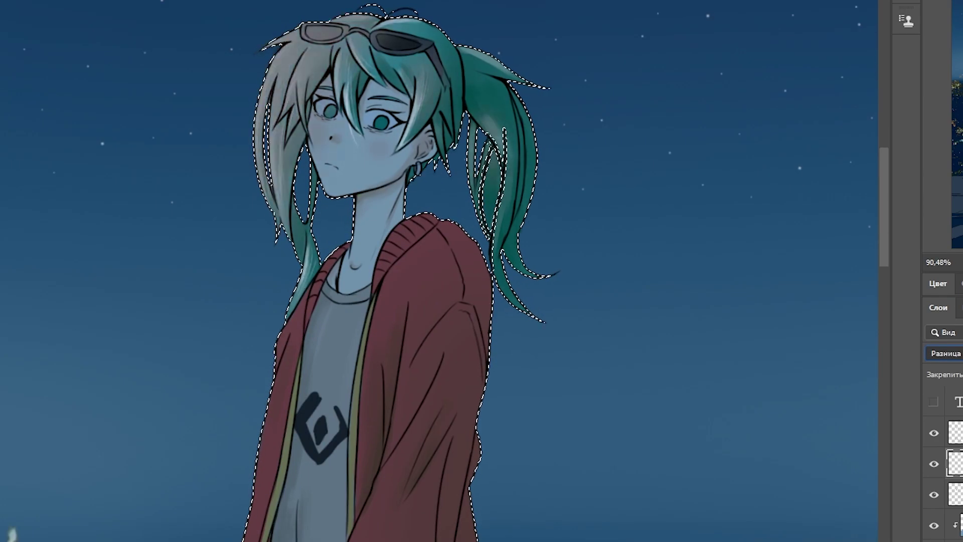
scroll(946, 353, down, 1)
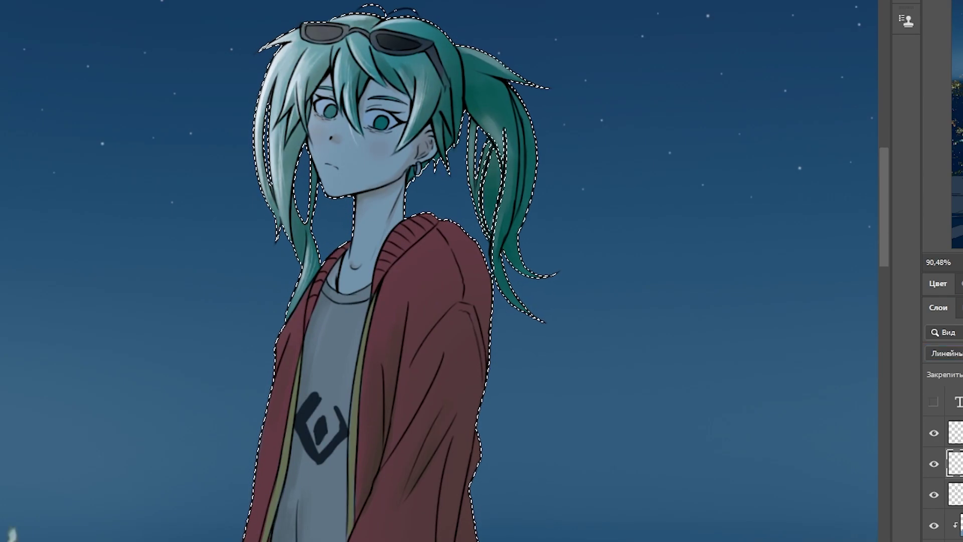
scroll(460, 120, down, 3)
scroll(461, 121, up, 4)
Switch to the highlight layer below and paint light glints on the sunglasses' lenses, keeping the figure selected
key(alt+bracketleft)
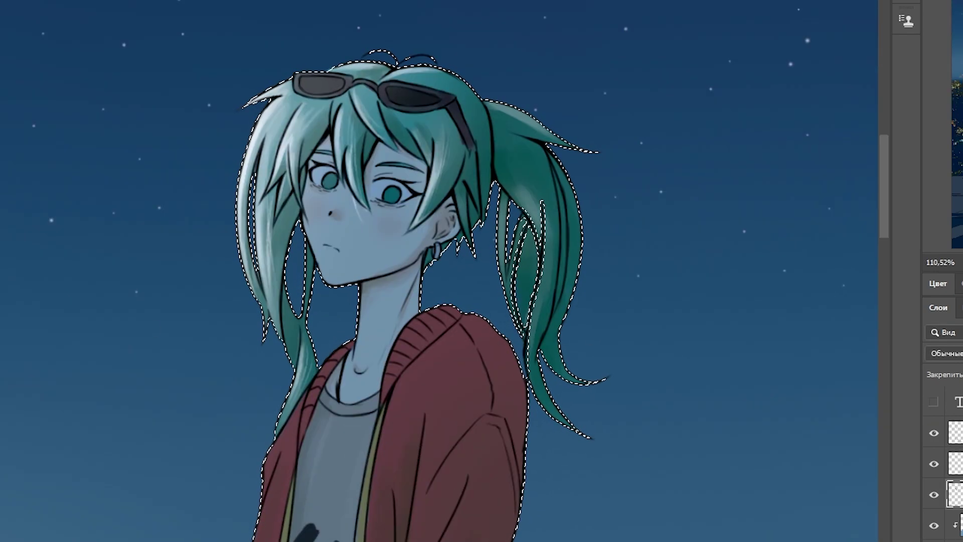
scroll(372, 158, up, 2)
scroll(371, 157, down, 4)
key(ctrl+d)
scroll(402, 301, up, 1)
key(ctrl+shift+d)
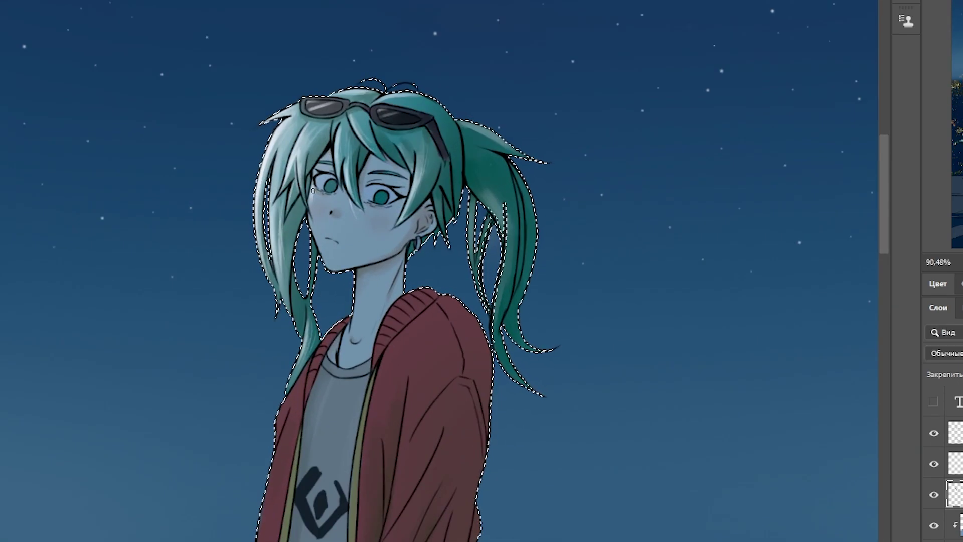
Brush soft pale highlights on the nose and along the neck on the same highlight layer
scroll(313, 191, up, 1)
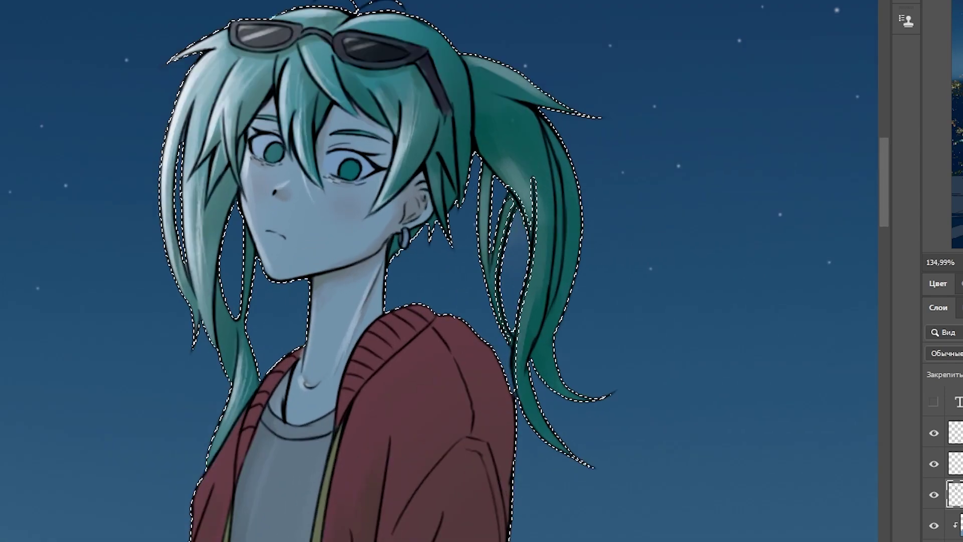
scroll(452, 193, up, 1)
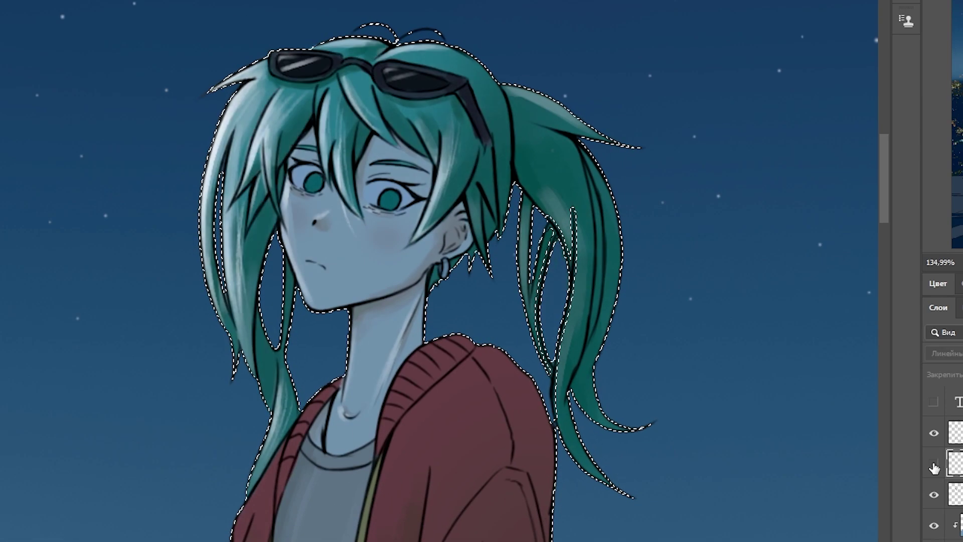
scroll(290, 199, up, 1)
key(alt+bracketleft)
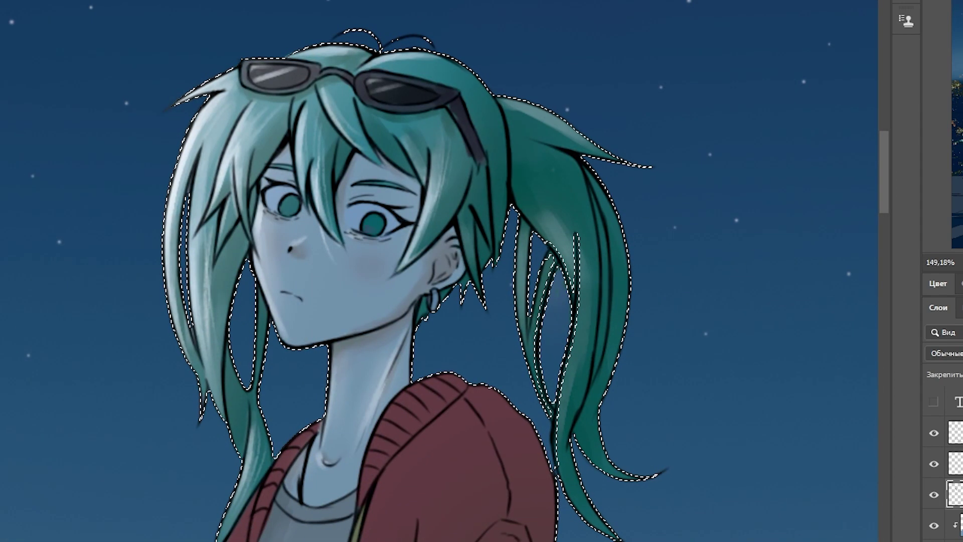
Lighten the irises of both eyes and add small bright highlights to them
scroll(311, 241, up, 2)
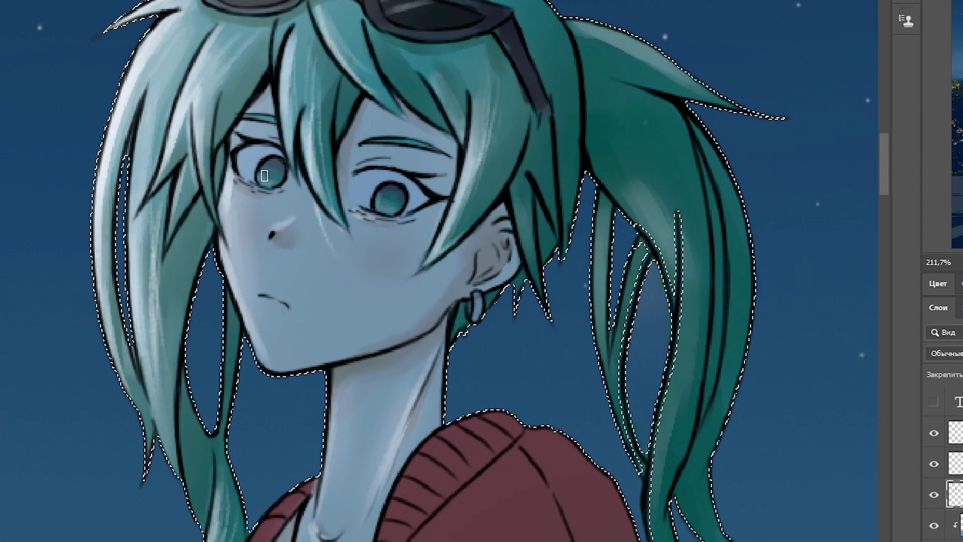
scroll(396, 216, down, 2)
scroll(326, 291, down, 2)
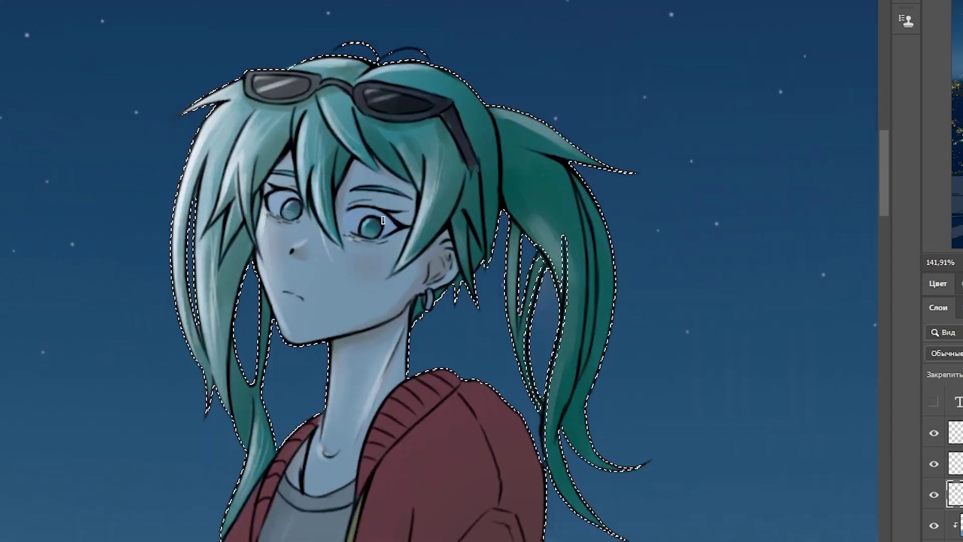
scroll(298, 218, down, 3)
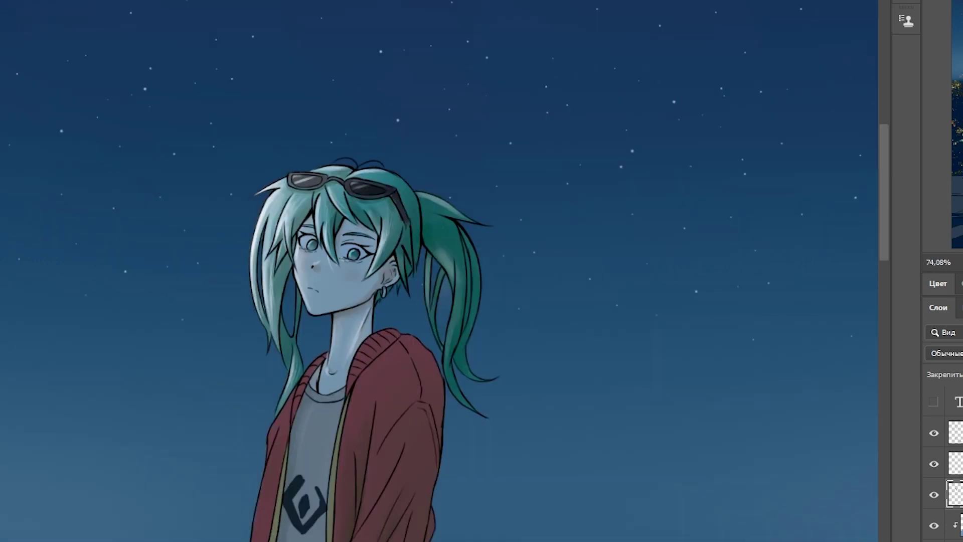
scroll(321, 211, up, 4)
scroll(332, 201, down, 3)
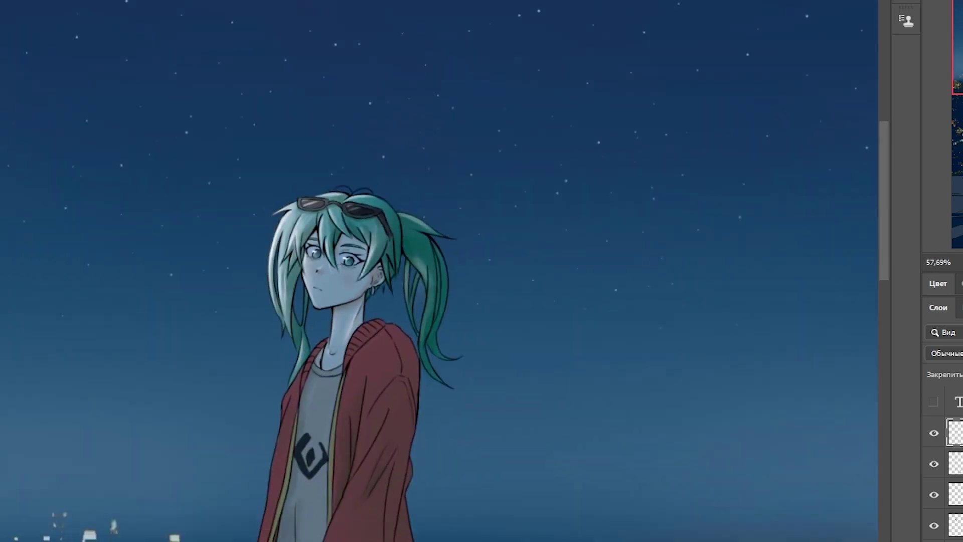
Reselect the figure and paint light pinkish highlights along the jacket's front, shoulder and sleeve folds
scroll(332, 200, up, 2)
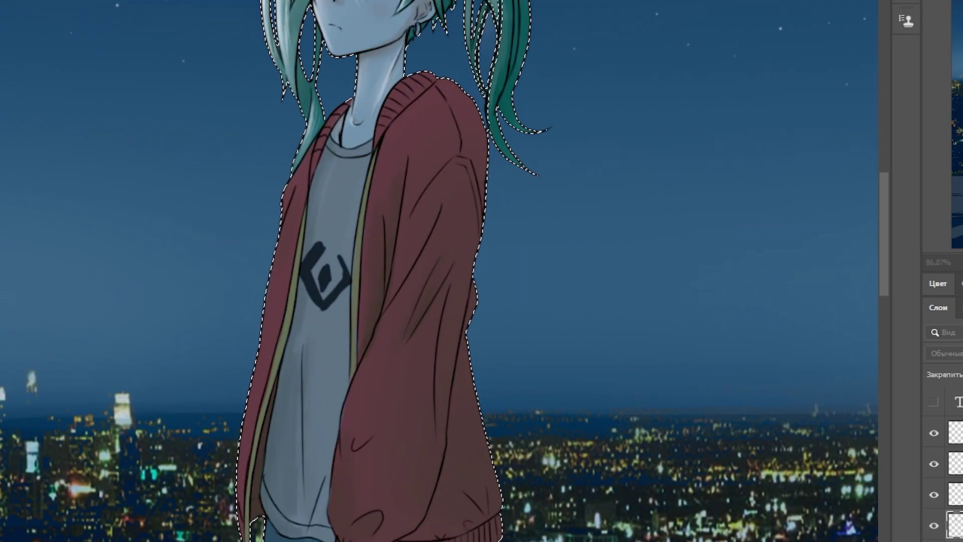
drag(407, 150, 390, 269)
drag(440, 209, 354, 382)
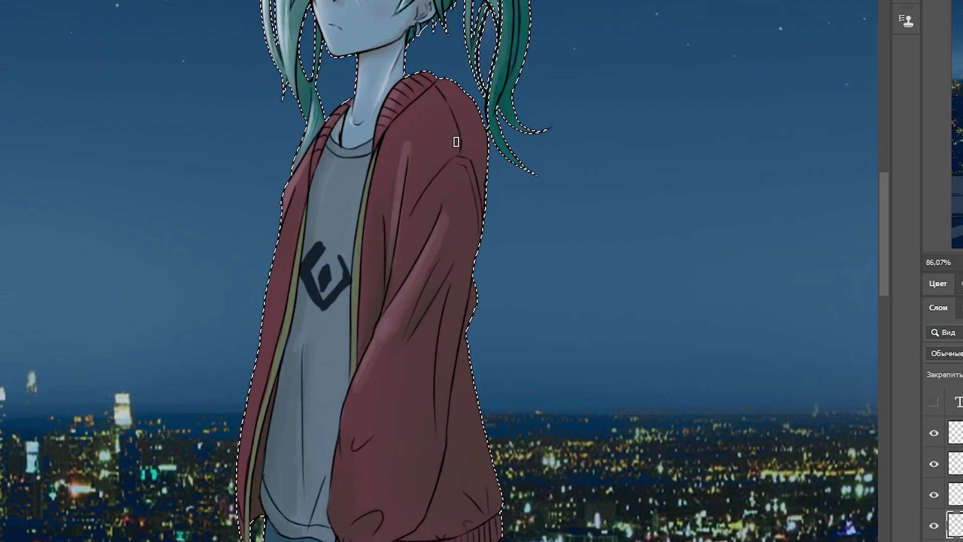
mouse_move(346, 416)
mouse_down()
mouse_move(337, 502)
mouse_move(350, 505)
mouse_up()
scroll(445, 291, down, 3)
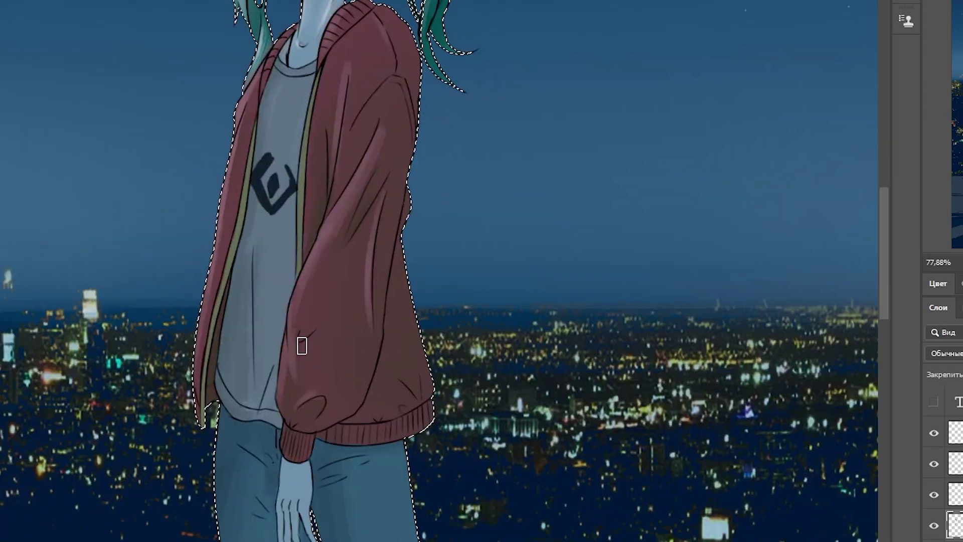
scroll(872, 492, down, 1)
scroll(341, 298, up, 2)
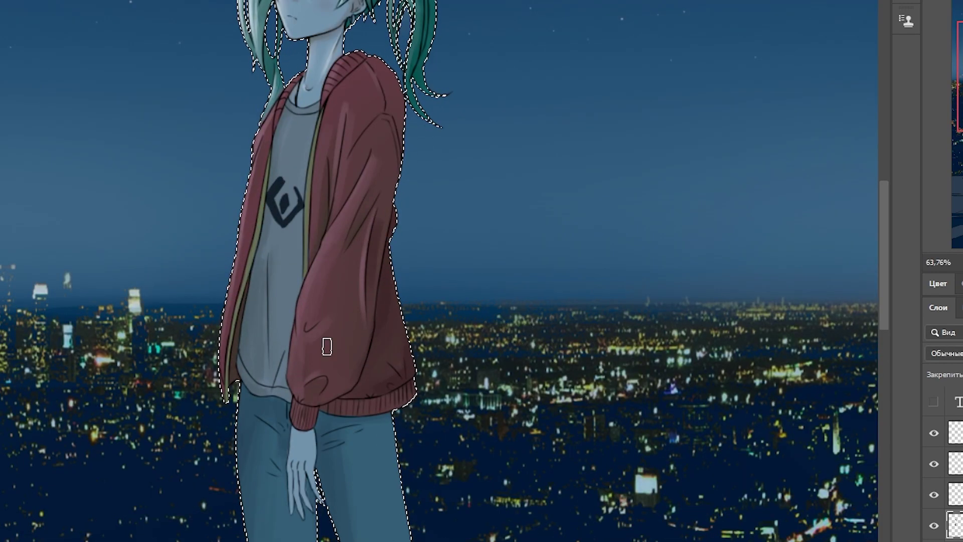
scroll(331, 291, up, 3)
scroll(399, 296, down, 4)
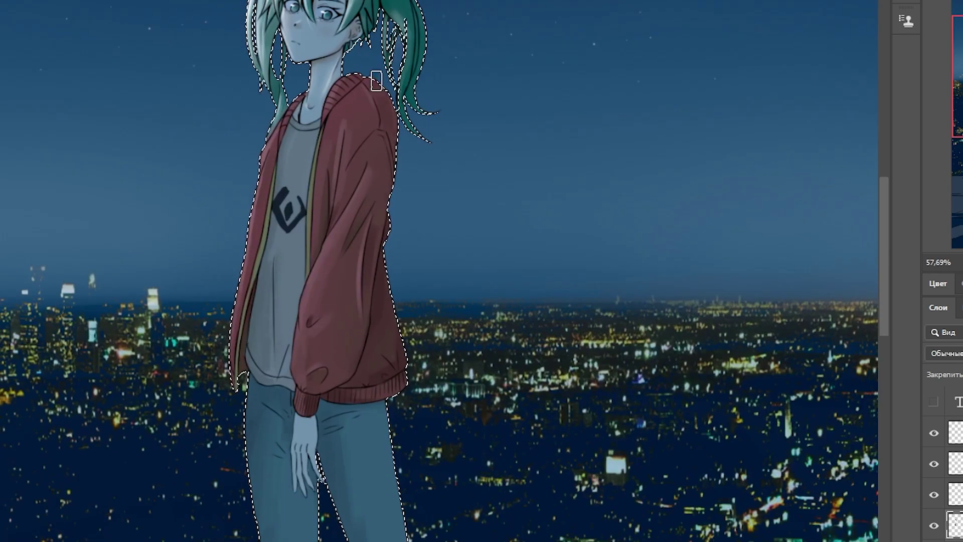
Brush pale highlights along the jacket's zipper trim and refine its fold lighting, alternating between the two light layers
drag(501, 442, 478, 454)
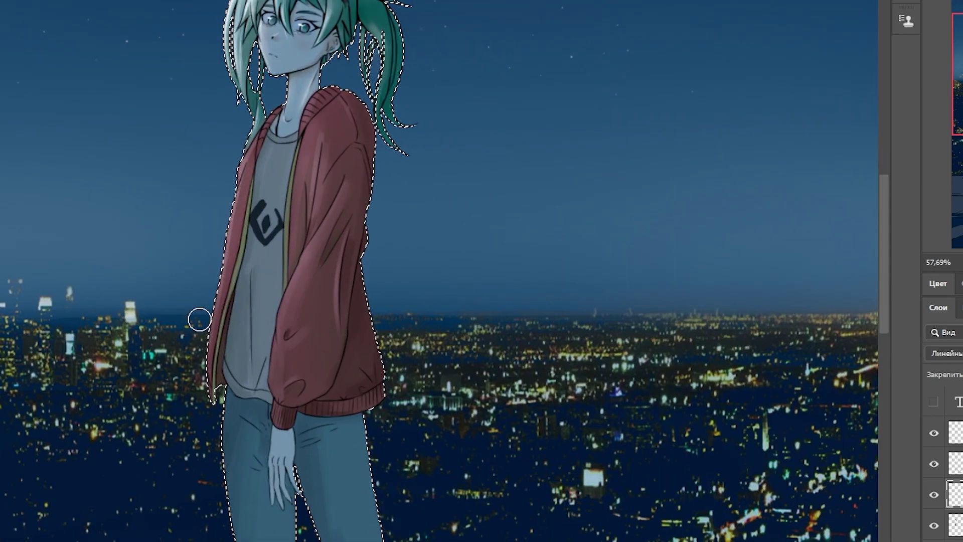
scroll(198, 318, down, 2)
scroll(198, 318, up, 3)
key(alt+bracketright)
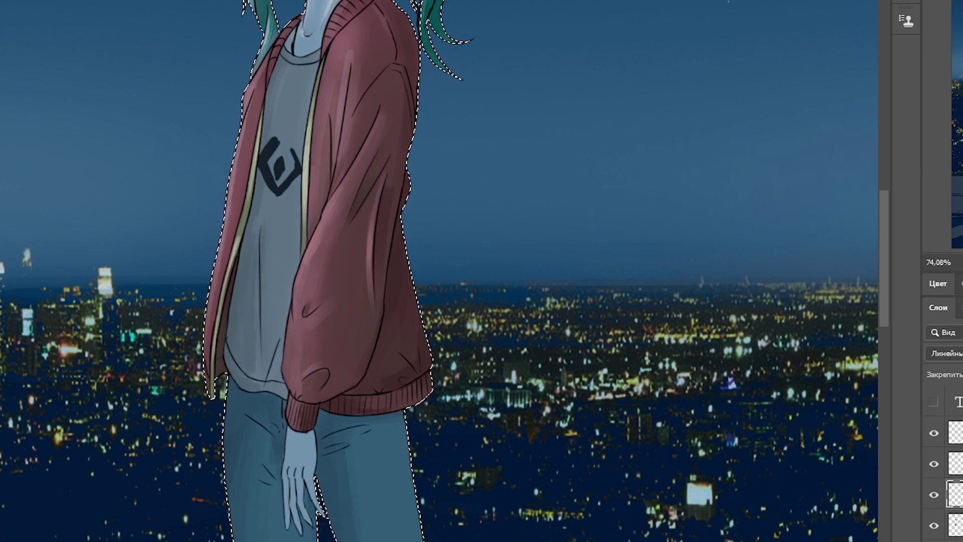
scroll(247, 154, up, 2)
scroll(242, 397, down, 2)
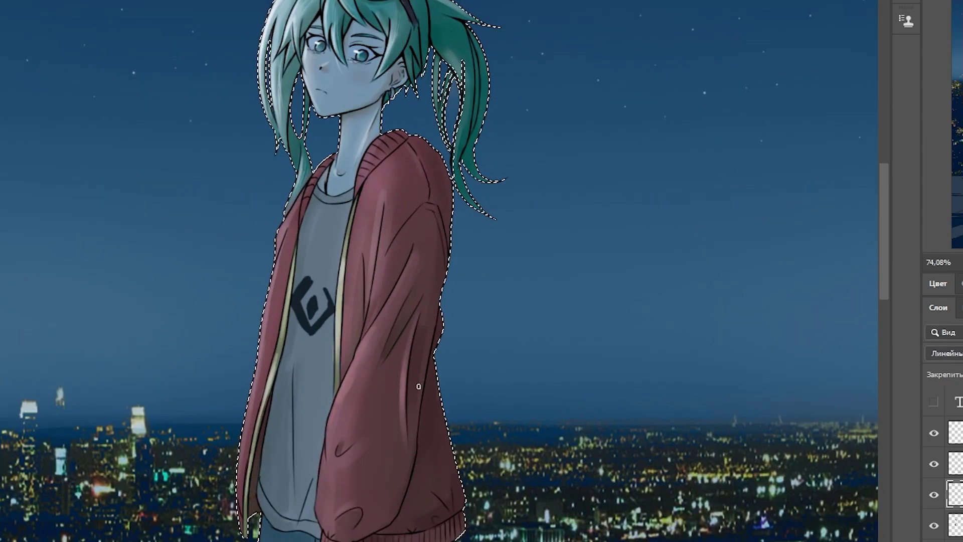
key(alt+bracketleft)
scroll(414, 259, down, 2)
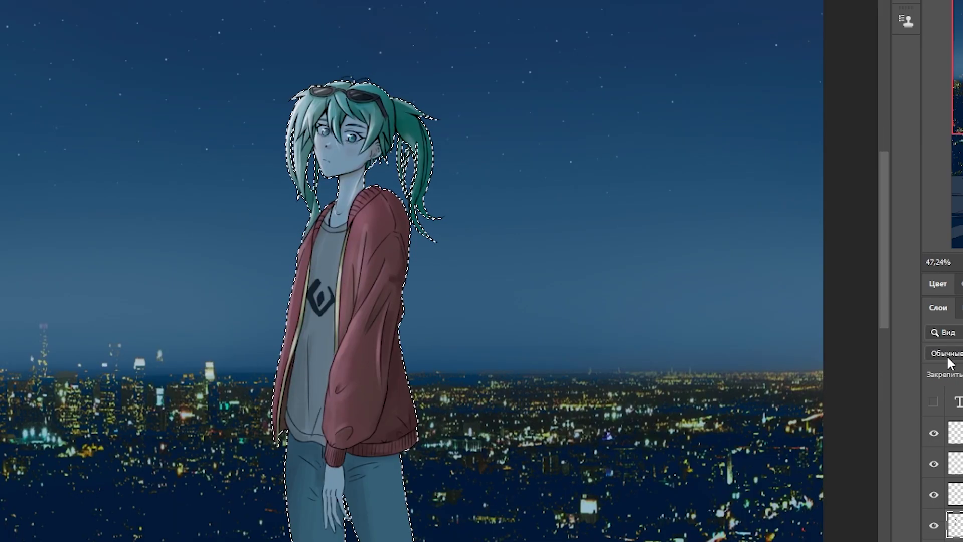
Paint thin light highlights along the folds of the grey shirt on the normal-mode highlight layer
scroll(338, 459, up, 3)
drag(306, 206, 346, 389)
drag(336, 336, 351, 380)
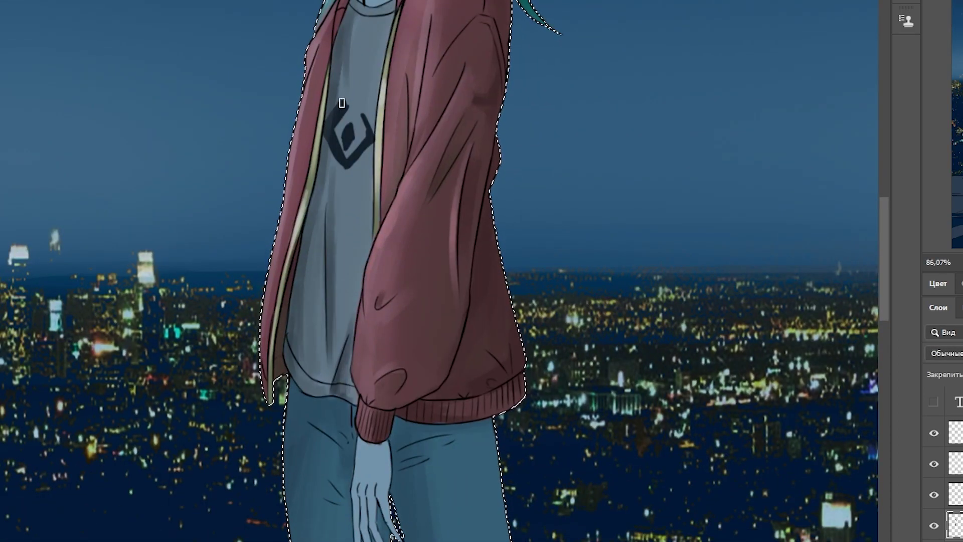
scroll(311, 281, down, 2)
scroll(364, 200, up, 3)
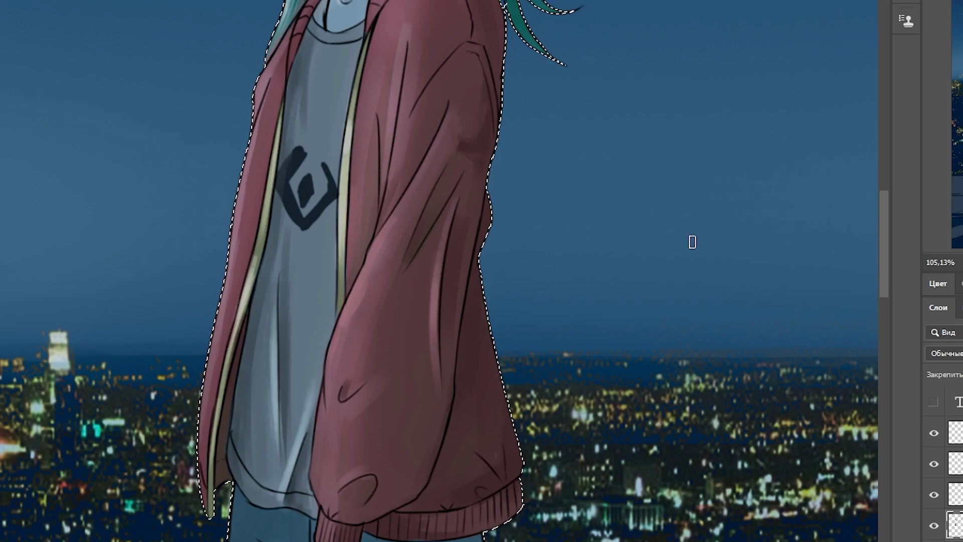
scroll(311, 287, down, 2)
Switch to the linear-mode layer above and brush soft light over the front of the shirt
key(alt+bracketright)
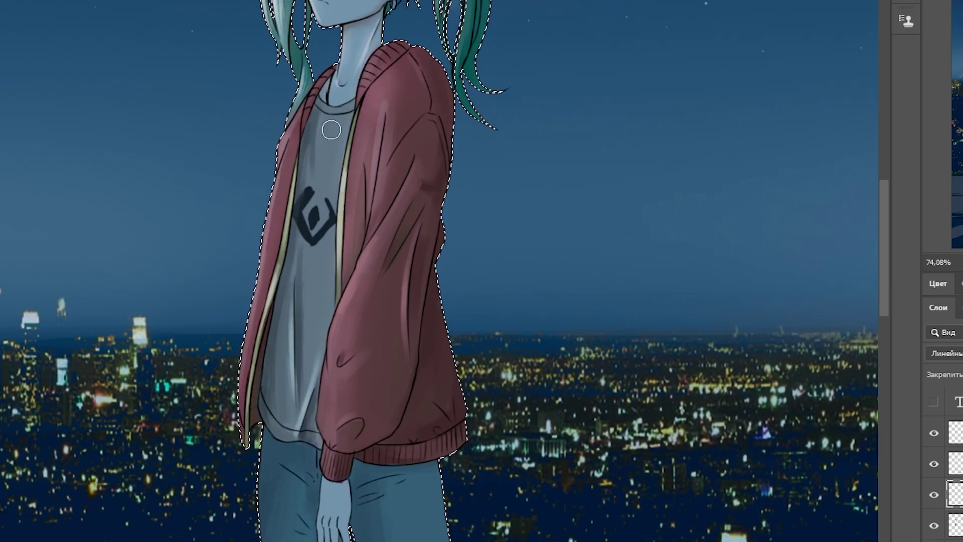
scroll(311, 287, down, 3)
scroll(281, 361, up, 3)
key(ctrl+d)
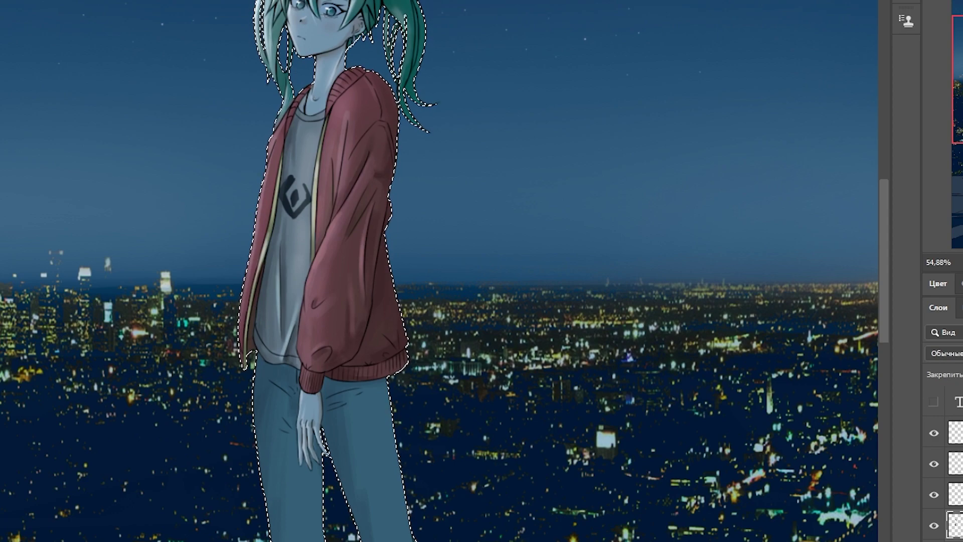
Shade the jeans with darker soft strokes along the inner edges and folds of both legs
key(ctrl+plus)
key(ctrl+0)
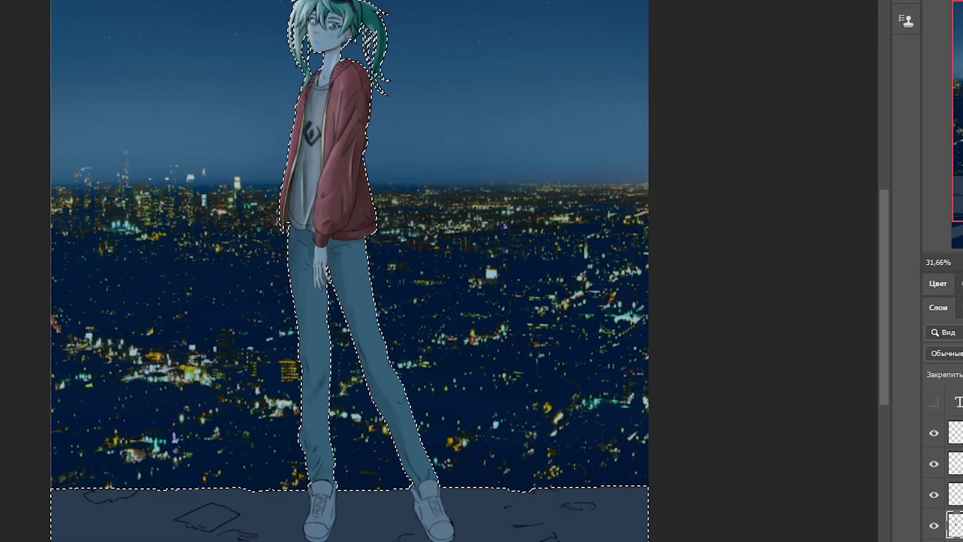
scroll(308, 525, up, 2)
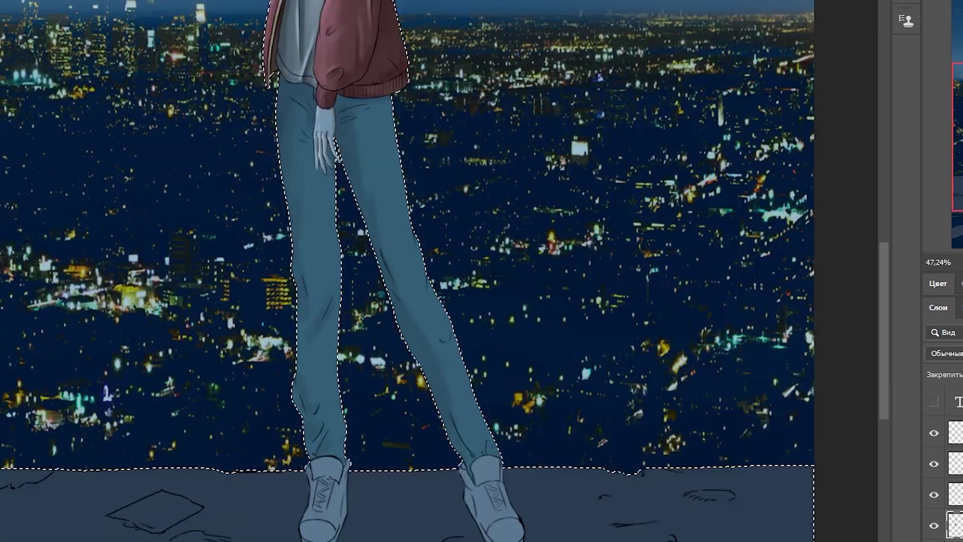
scroll(382, 316, up, 2)
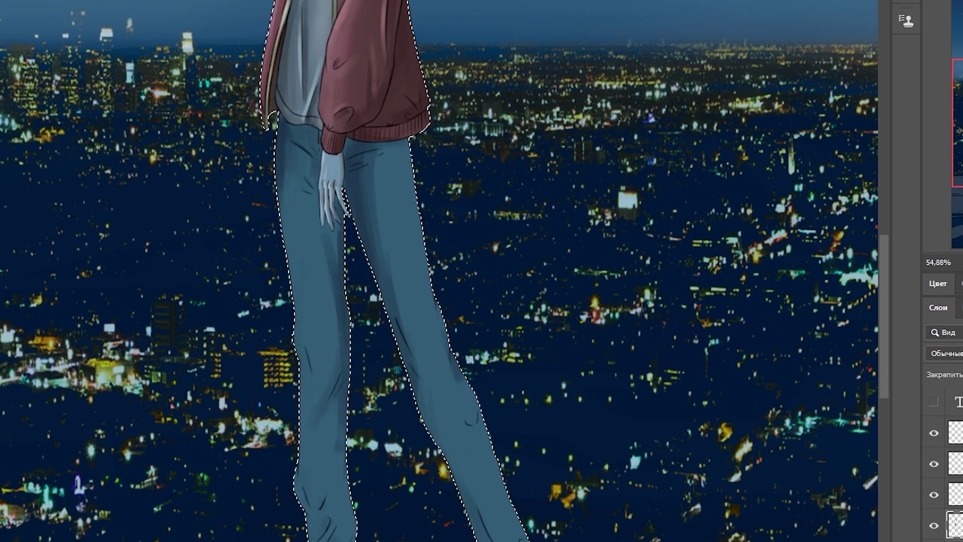
scroll(341, 472, down, 2)
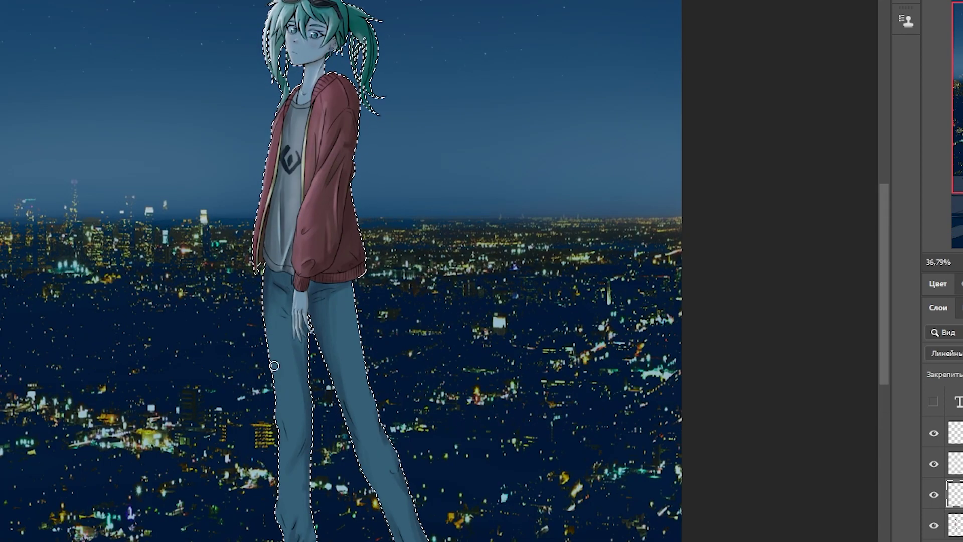
Switch to the highlight layer below and brush soft light down both legs of the jeans
click(954, 526)
scroll(341, 351, down, 3)
scroll(212, 381, up, 2)
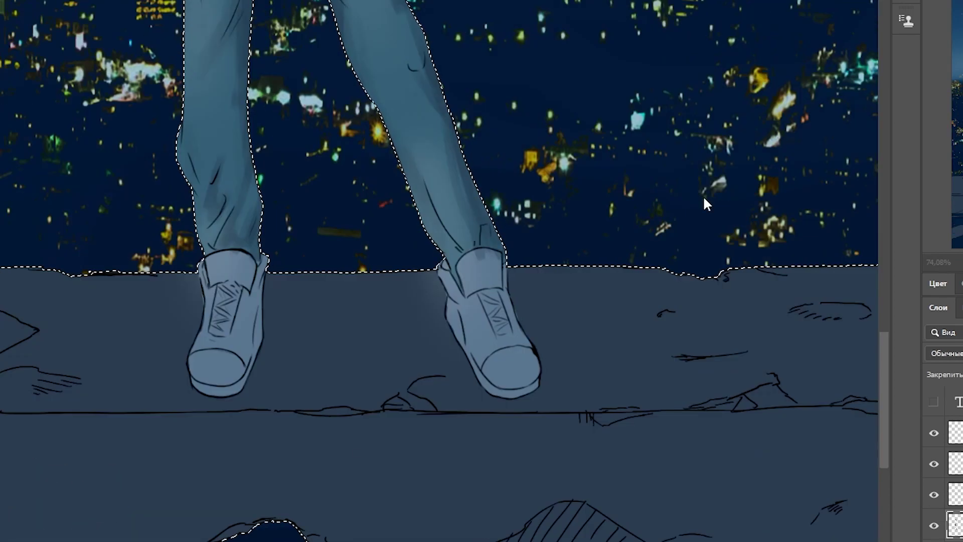
scroll(368, 488, down, 6)
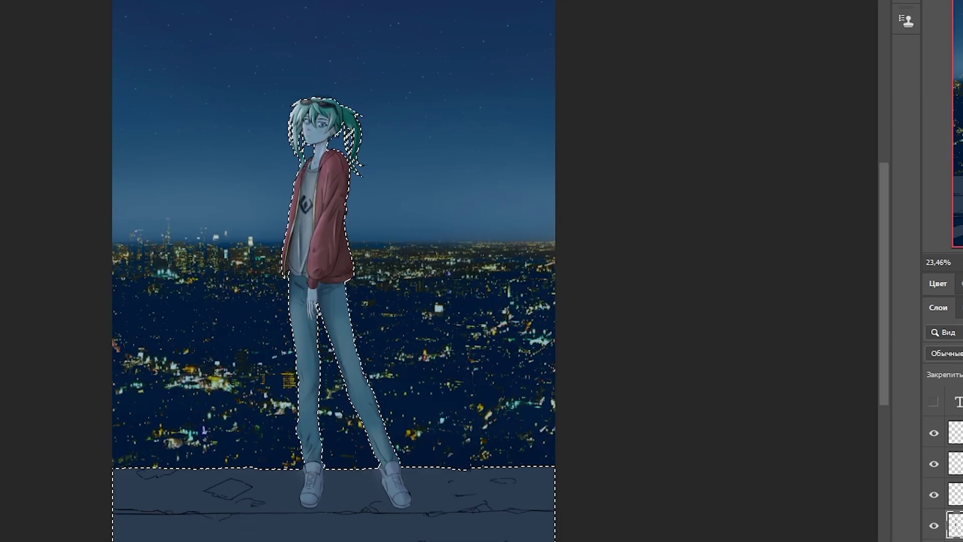
scroll(310, 289, up, 3)
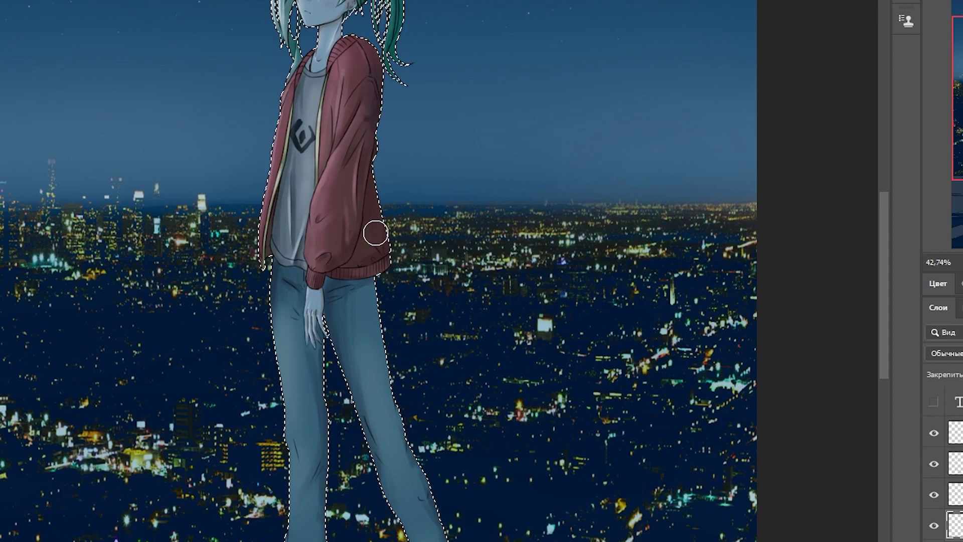
Paint soft dark shadows on the ledge beside both shoes
scroll(405, 21, down, 2)
scroll(347, 251, down, 2)
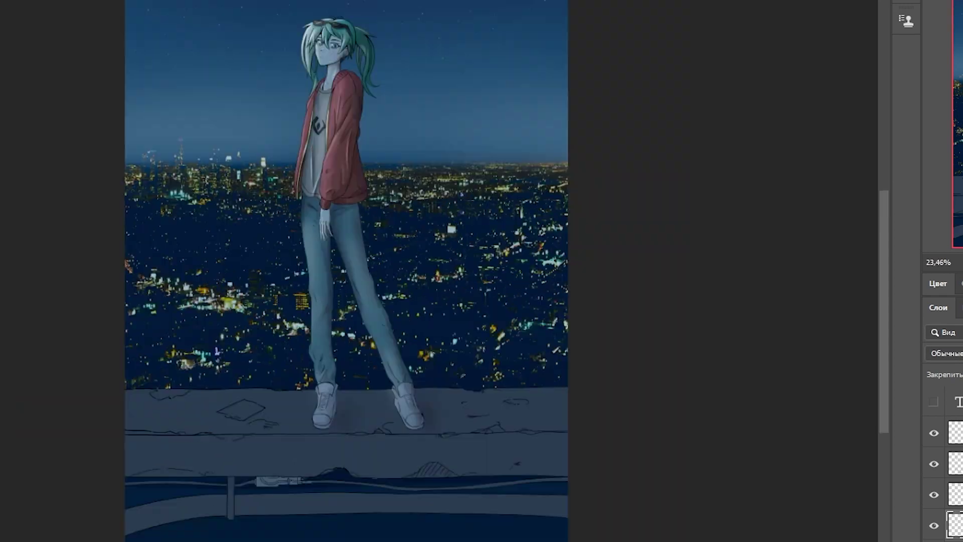
scroll(346, 251, up, 1)
scroll(782, 436, up, 1)
scroll(782, 436, up, 1)
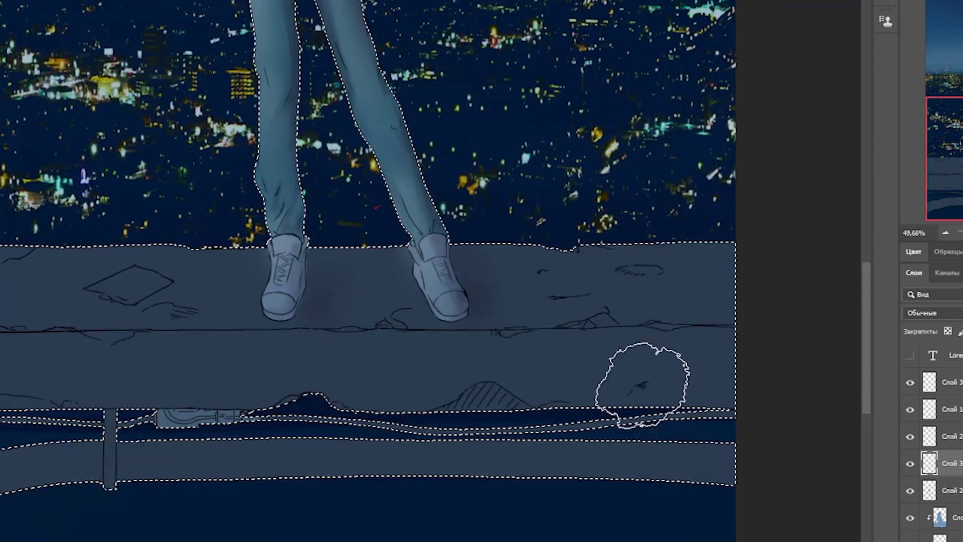
Subtract the lower legs and shoes from the selection so that only the ledge, cables and pipe are selected
scroll(632, 396, down, 2)
scroll(381, 361, up, 3)
drag(376, 172, 350, 307)
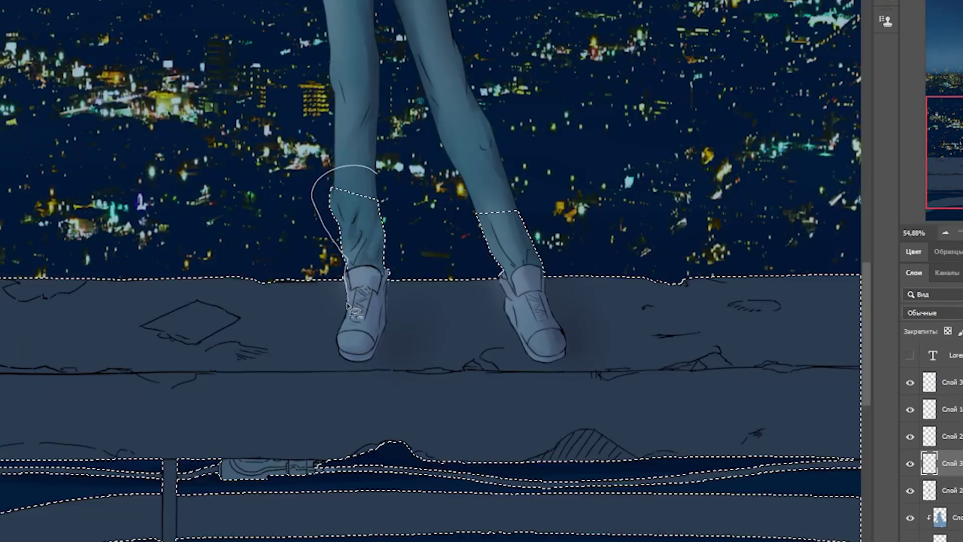
drag(398, 250, 381, 180)
mouse_move(514, 208)
mouse_down()
mouse_move(452, 281)
mouse_move(570, 370)
mouse_move(545, 251)
mouse_up()
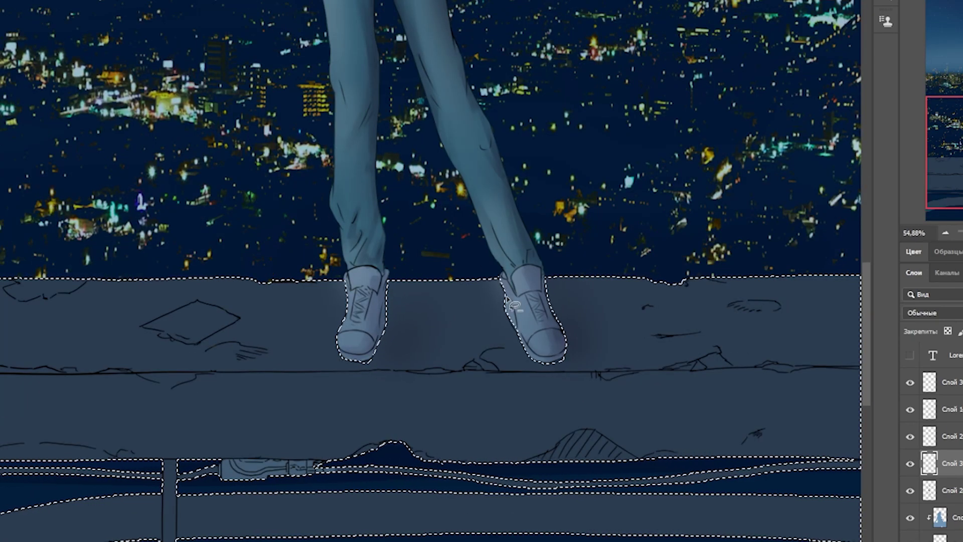
scroll(389, 251, down, 1)
drag(389, 251, 349, 238)
Add a new layer and darken the ledge's front face and the vertical post within the selection
key(ctrl+alt+shift+n)
mouse_move(742, 381)
mouse_down()
mouse_move(101, 408)
mouse_move(329, 489)
mouse_up()
scroll(386, 437, down, 2)
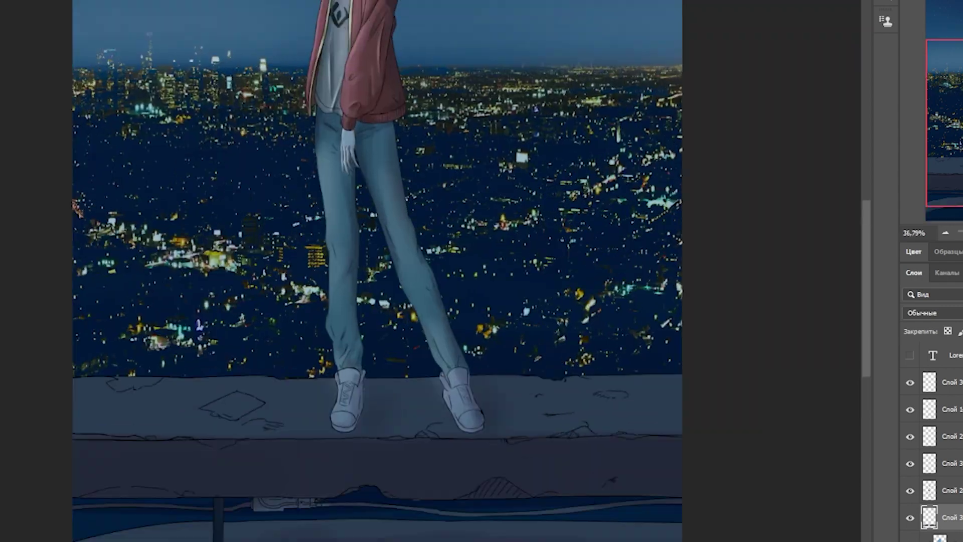
scroll(301, 443, up, 1)
scroll(368, 430, down, 1)
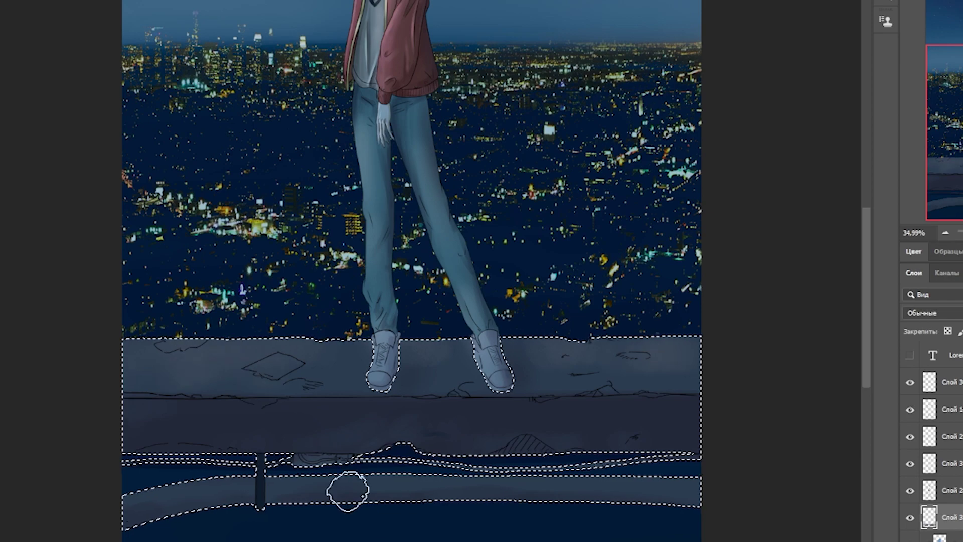
Paint mottled stone texture on the ledge and reddish rust patches on the pipe with a textured brush
scroll(358, 331, up, 2)
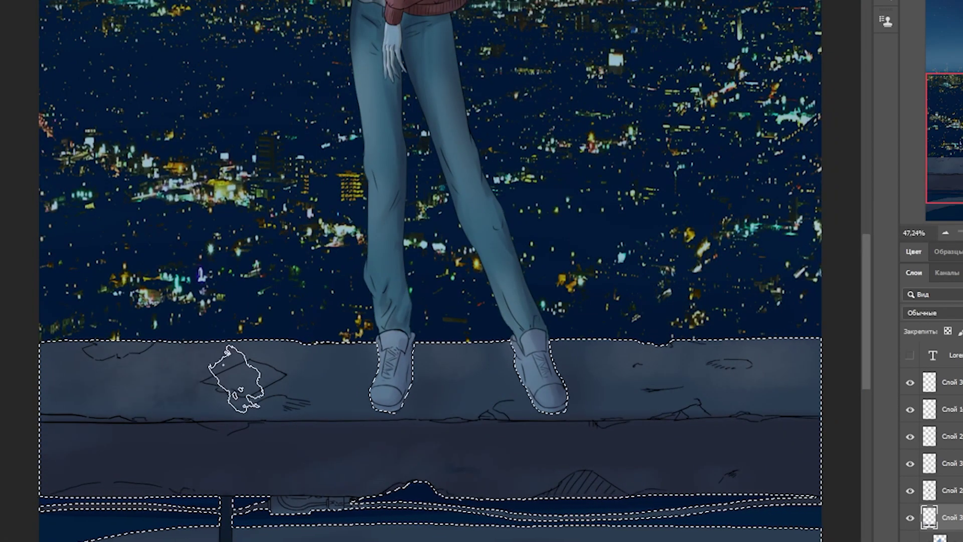
drag(241, 381, 203, 301)
scroll(652, 474, right, 2)
scroll(552, 441, left, 3)
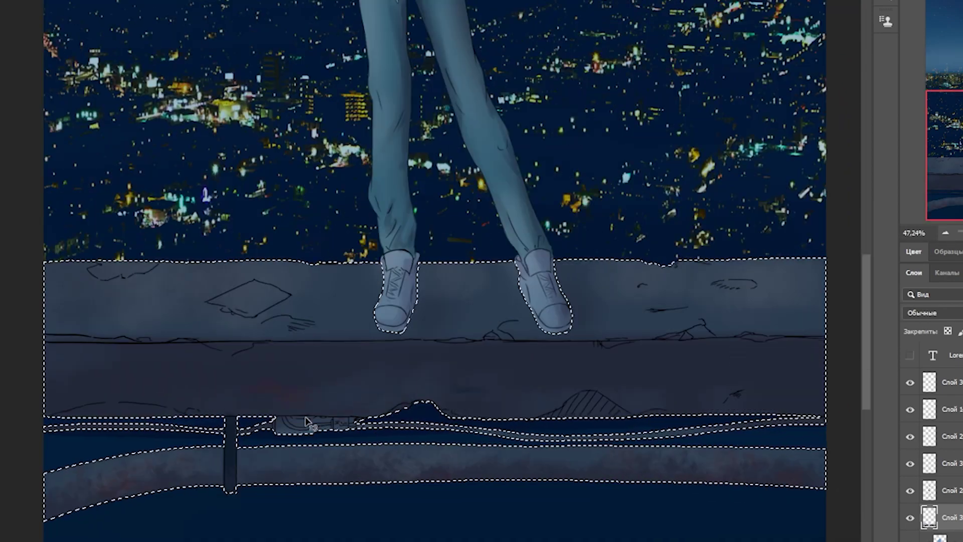
scroll(469, 416, down, 3)
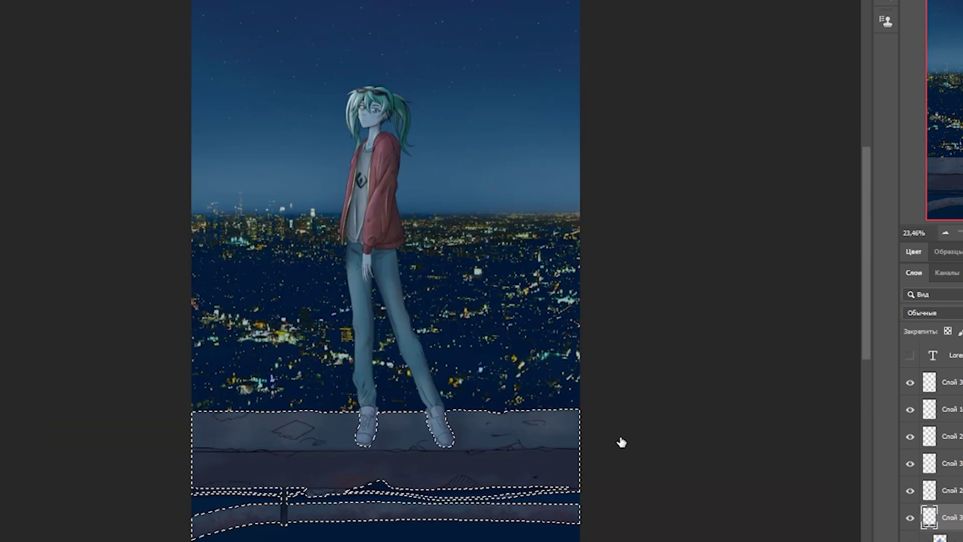
scroll(359, 428, up, 2)
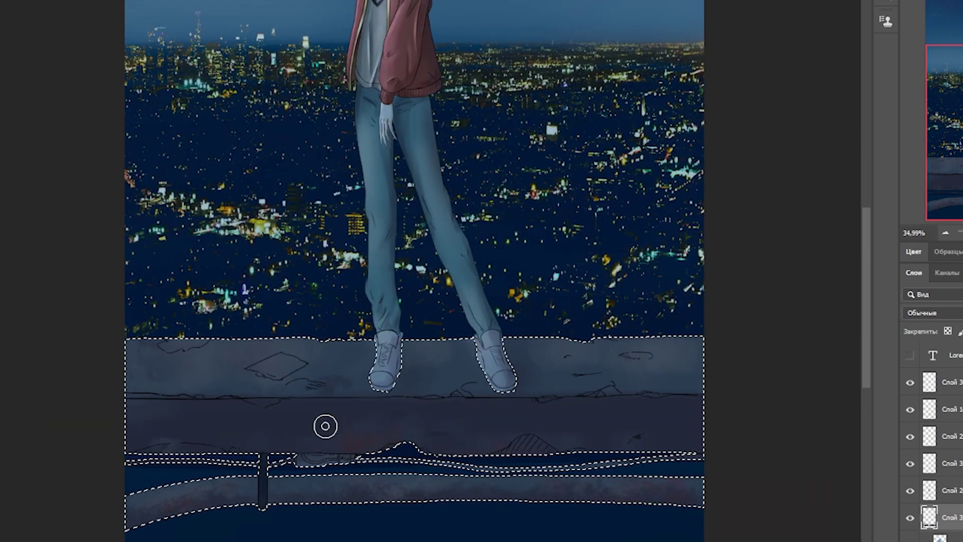
Deselect the ledge and clip an adjustment layer to the ledge texture layer
scroll(325, 425, down, 1)
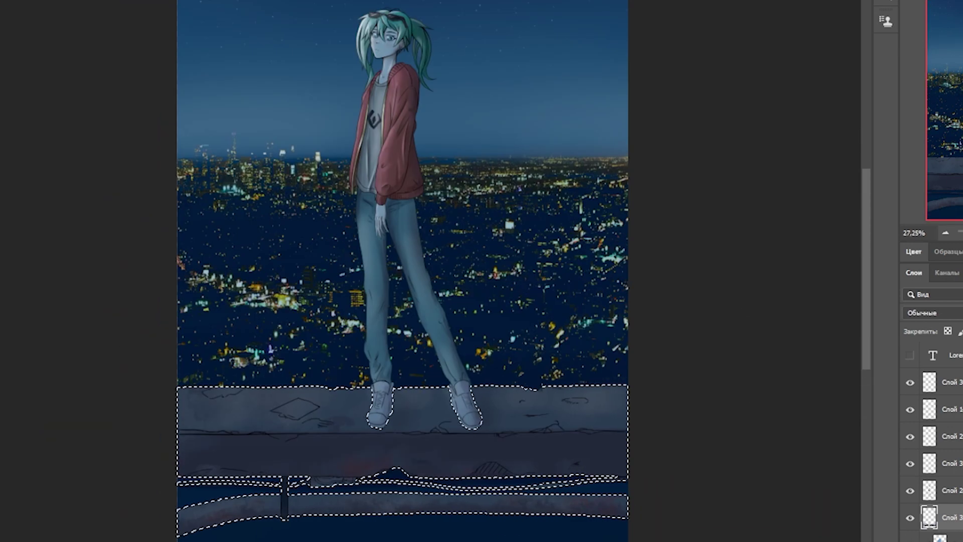
key(ctrl+alt+g)
scroll(938, 442, down, 2)
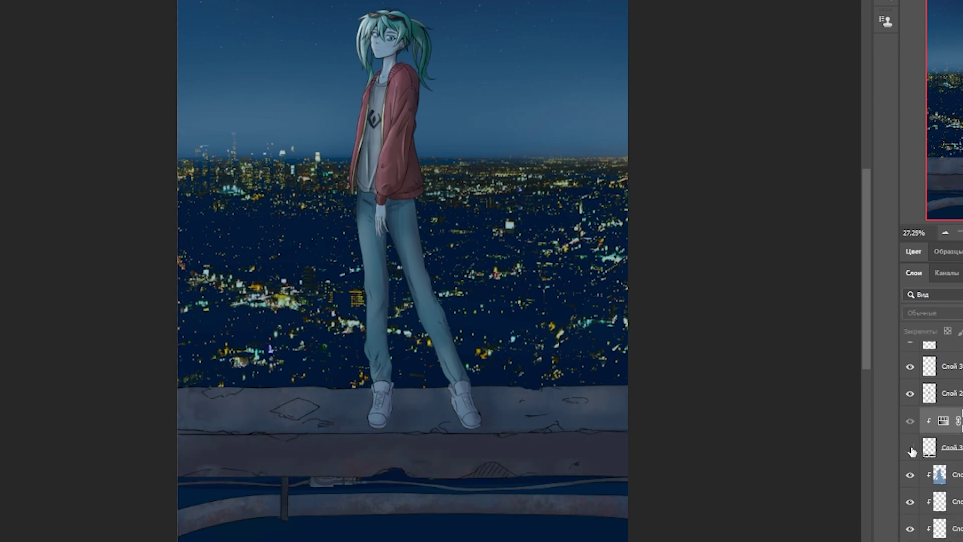
On a layer higher in the stack, refine the jacket's sleeve and fold details with the brush
scroll(397, 133, up, 3)
scroll(938, 452, down, 2)
scroll(374, 224, up, 5)
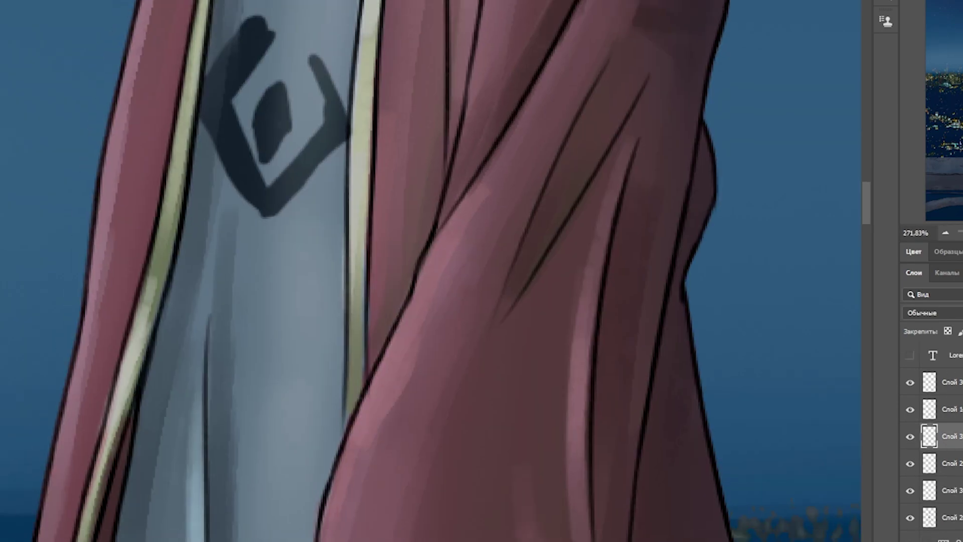
scroll(408, 75, down, 5)
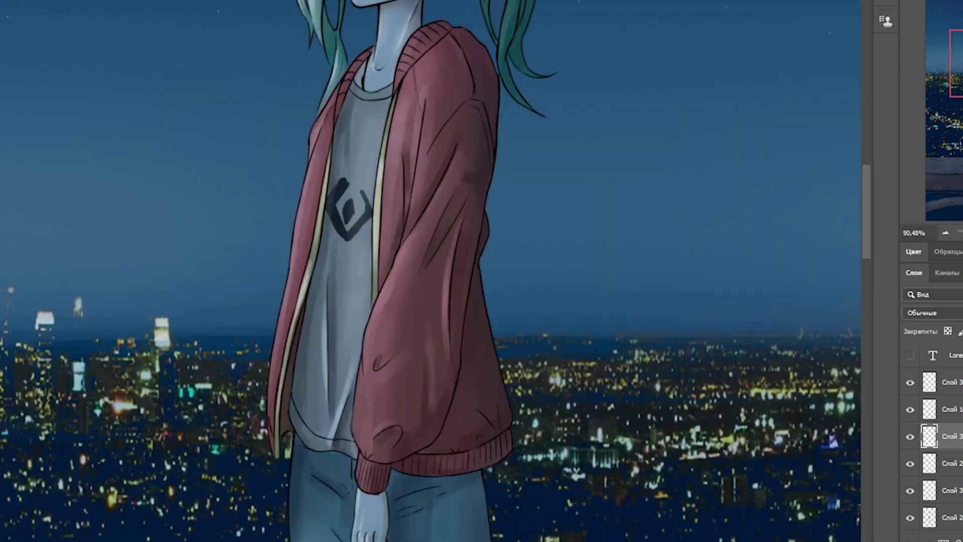
scroll(411, 107, down, 2)
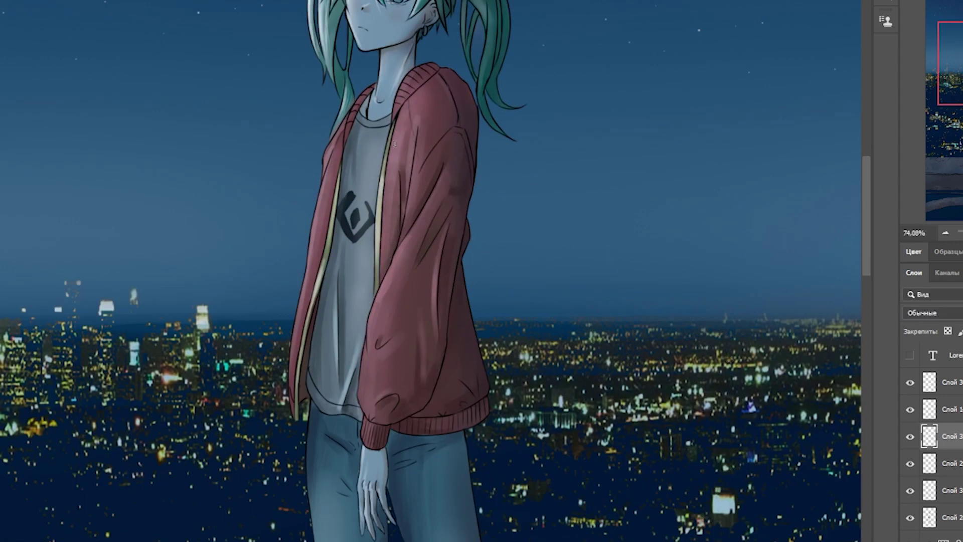
scroll(406, 235, down, 1)
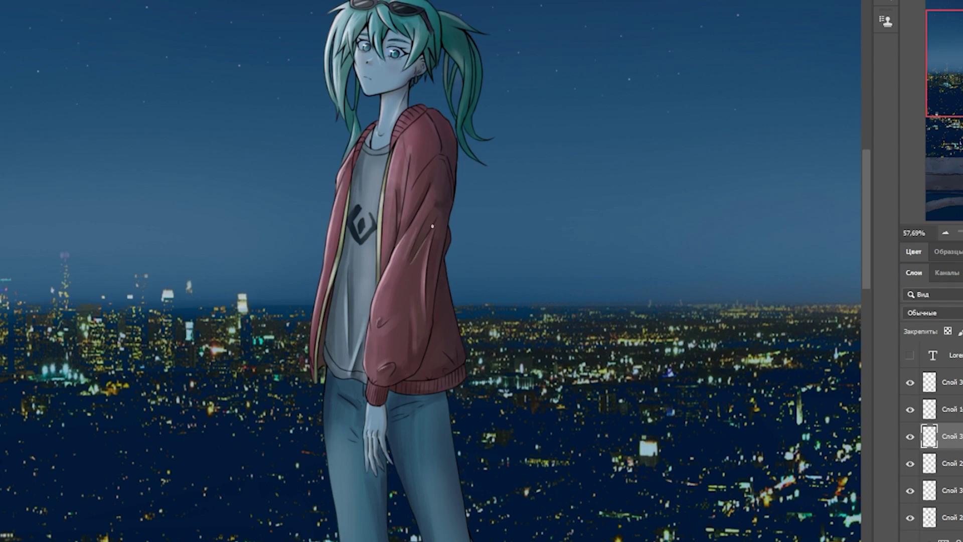
Draw thin loose hair strands beside both pigtails
scroll(432, 226, down, 3)
drag(959, 234, 951, 238)
drag(357, 102, 625, 294)
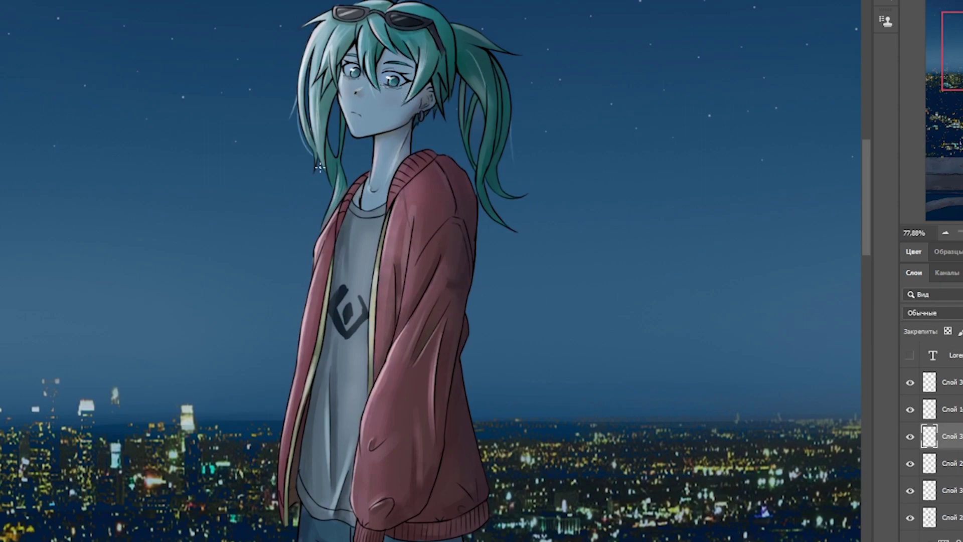
Paint a soft pale glow around the figure on a new layer beneath it and set the layer to Lighten (Замена светлым)
drag(959, 234, 953, 234)
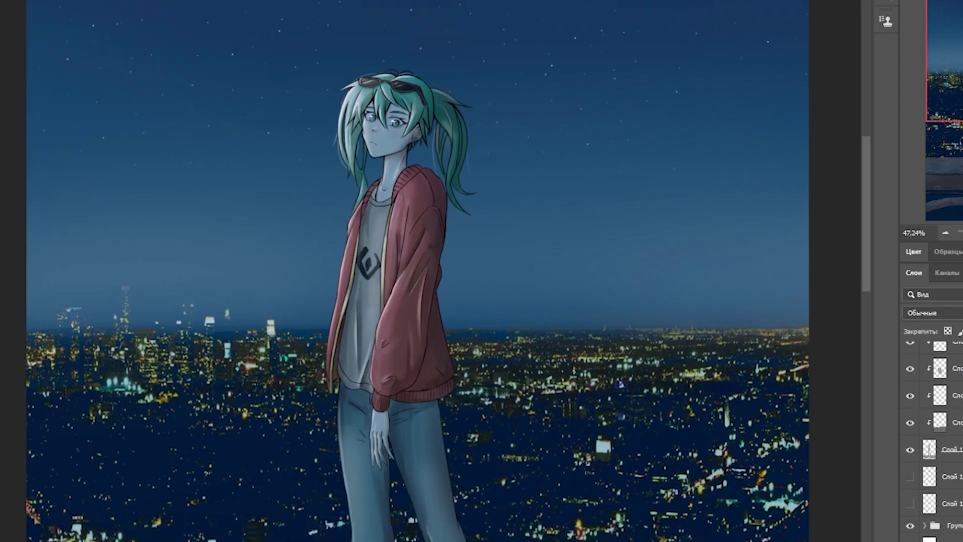
scroll(448, 164, down, 2)
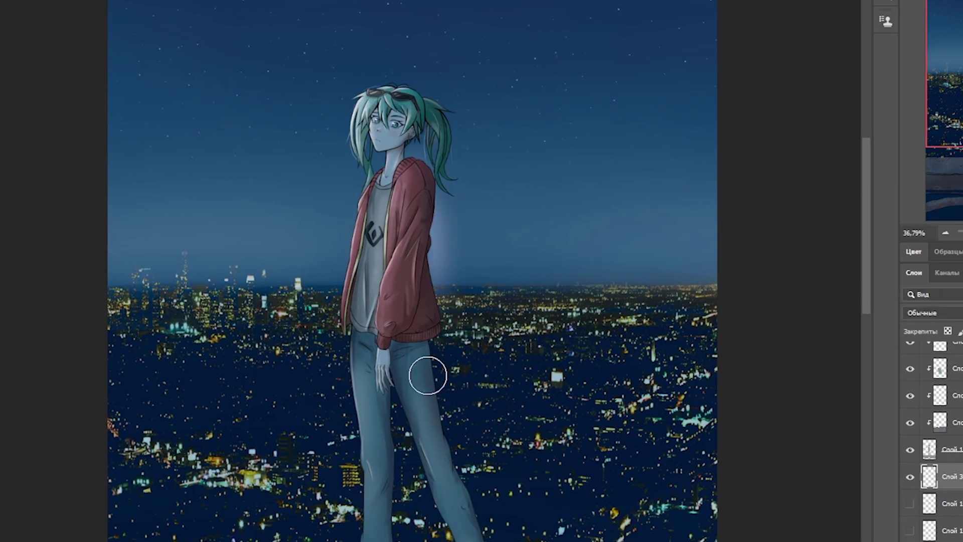
scroll(428, 375, down, 1)
key(shift+alt+g)
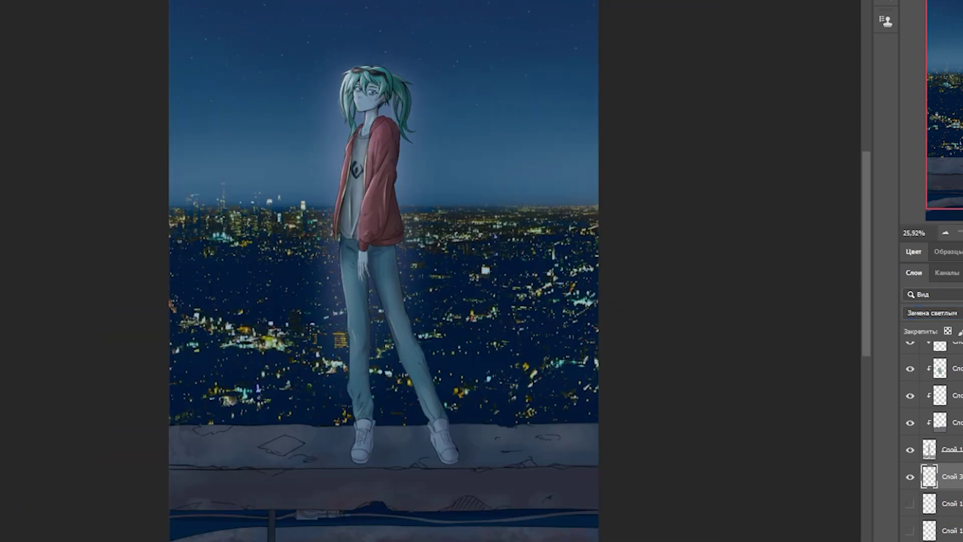